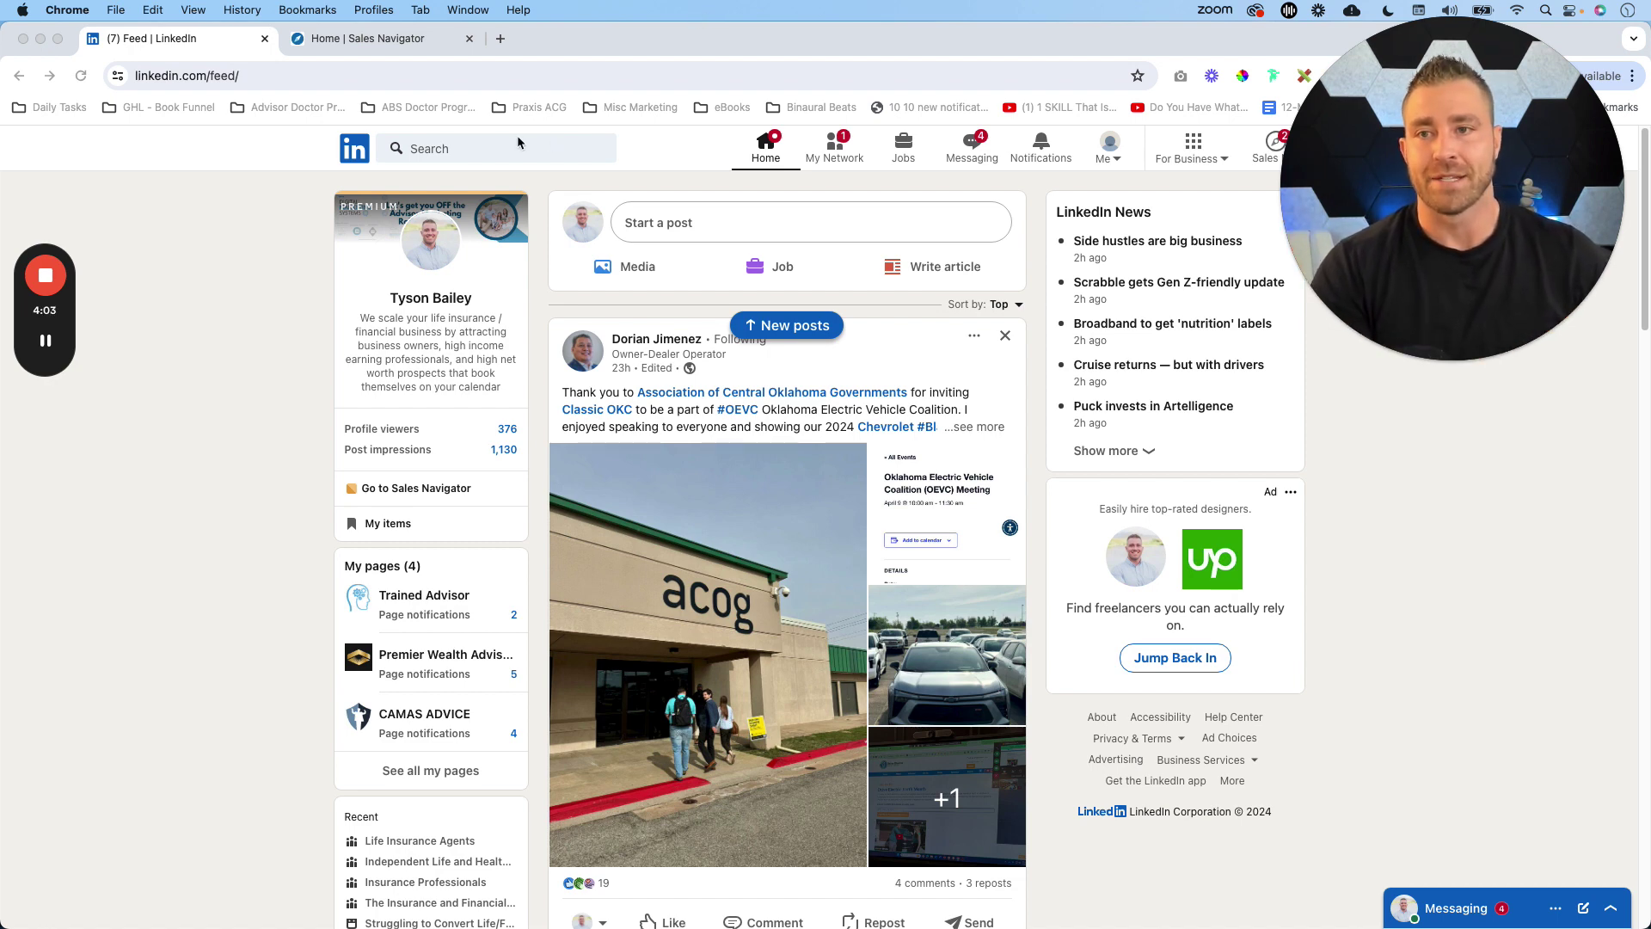
# Run a LinkedIn search for 'doctor'.
pyautogui.click(472, 150)
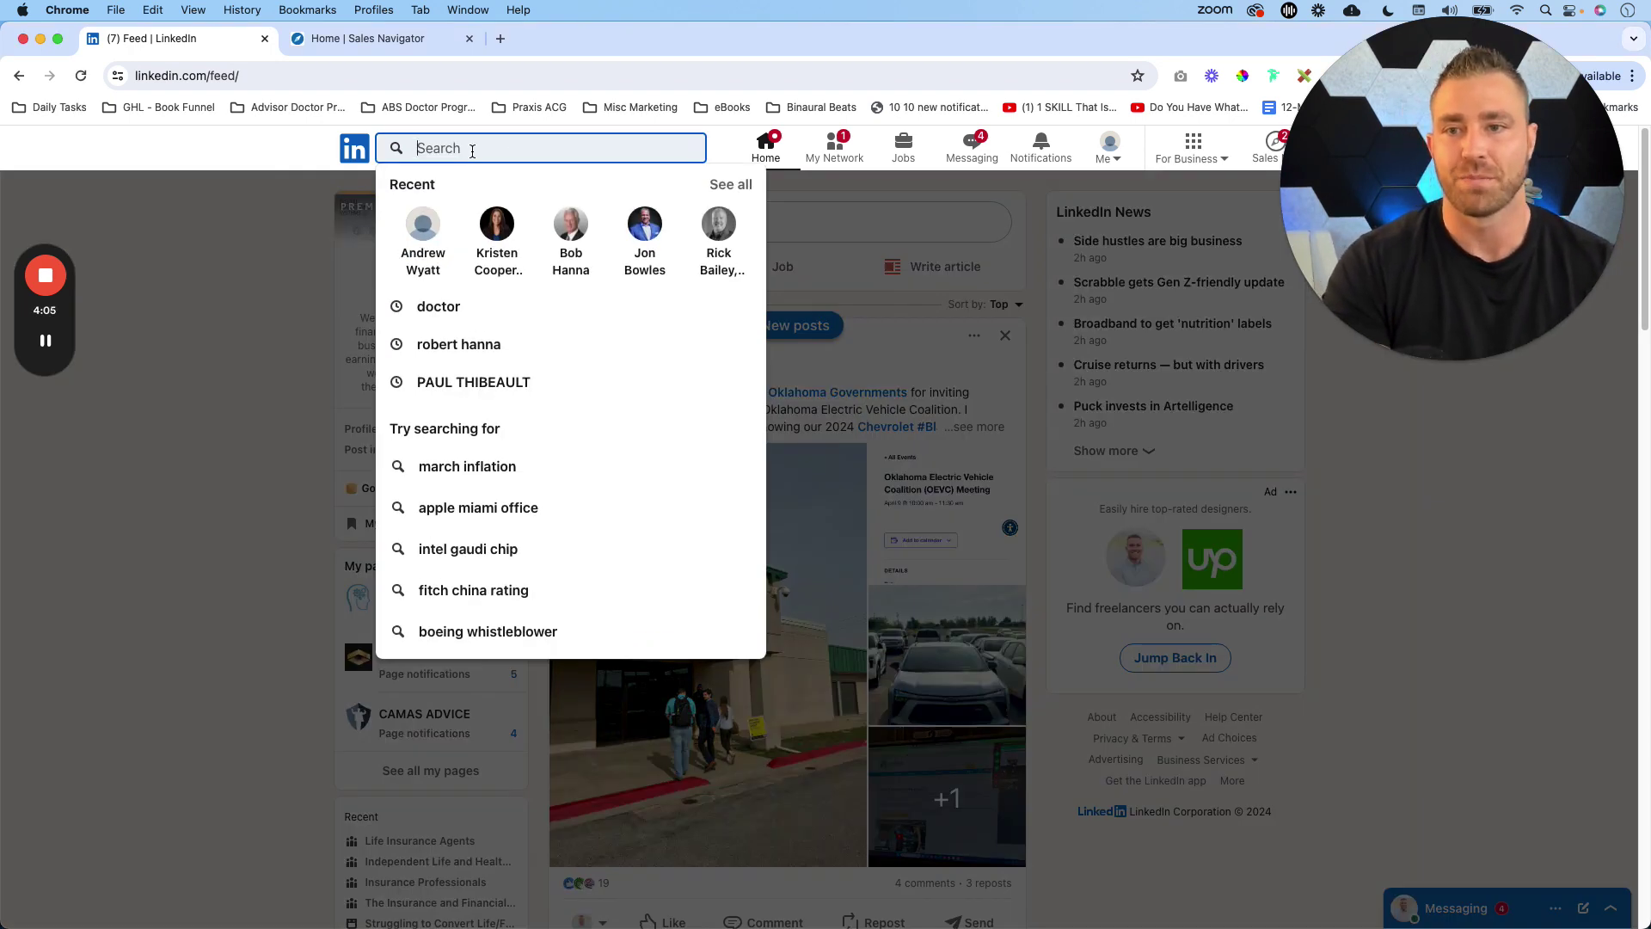
pyautogui.write('doctor')
pyautogui.press('Return')
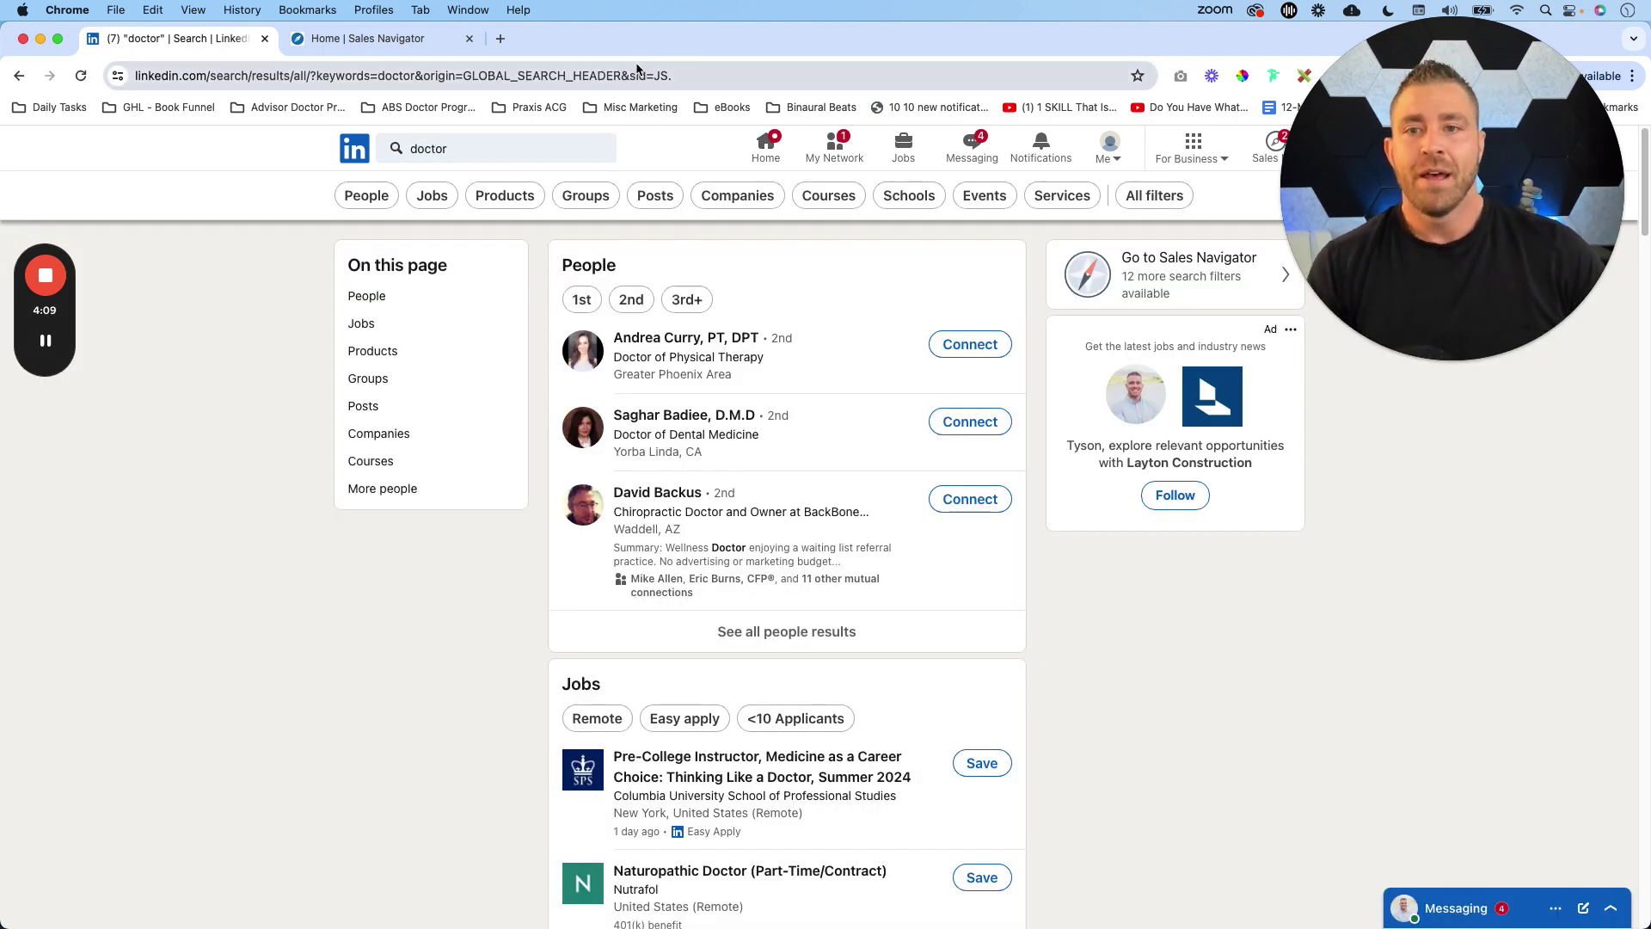
# Narrow the doctor results to People only, about 2,180,000 profiles.
pyautogui.scroll(-7, 771, 510)
pyautogui.scroll(4, 770, 510)
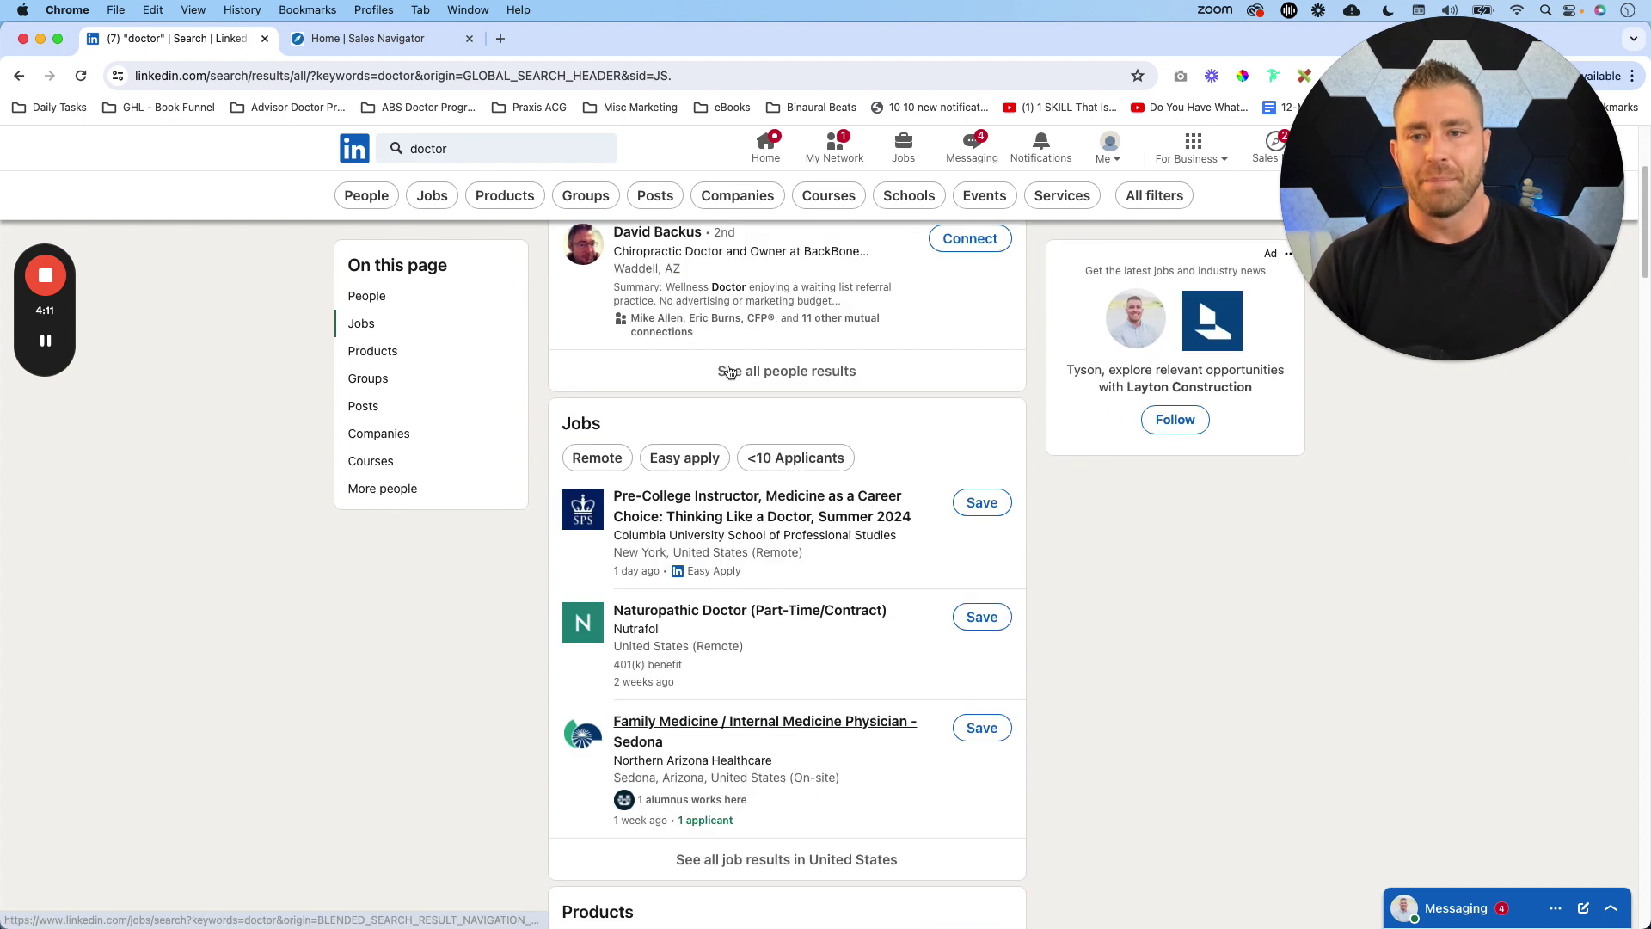
pyautogui.scroll(-4, 757, 498)
pyautogui.scroll(2, 725, 506)
pyautogui.scroll(6, 725, 505)
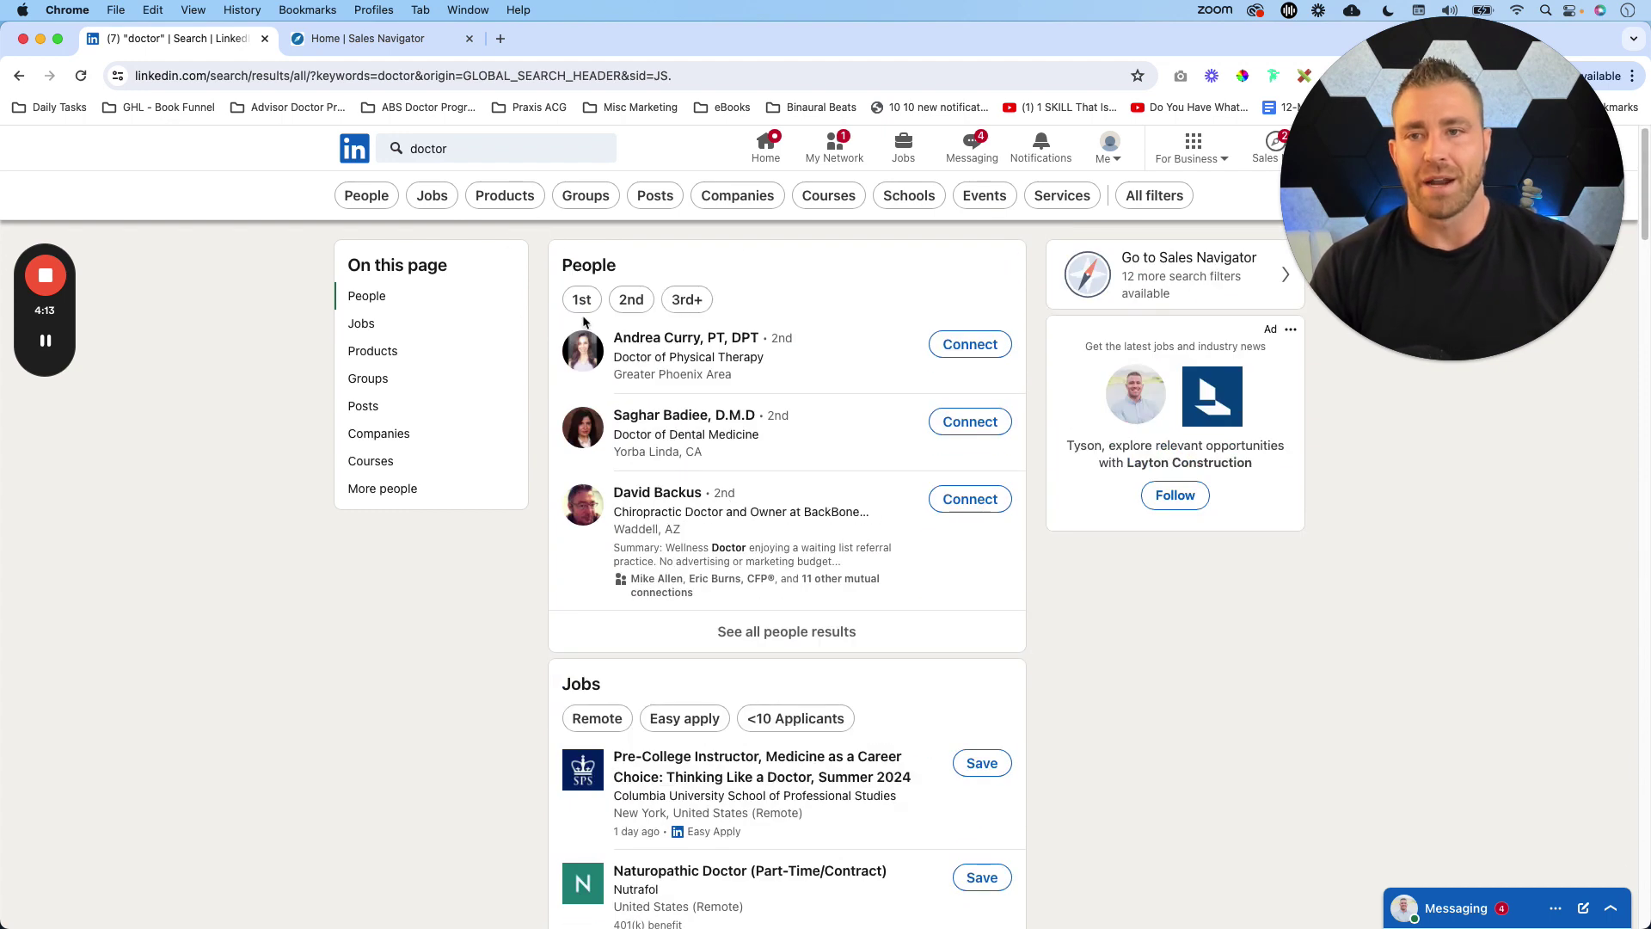
pyautogui.click(384, 194)
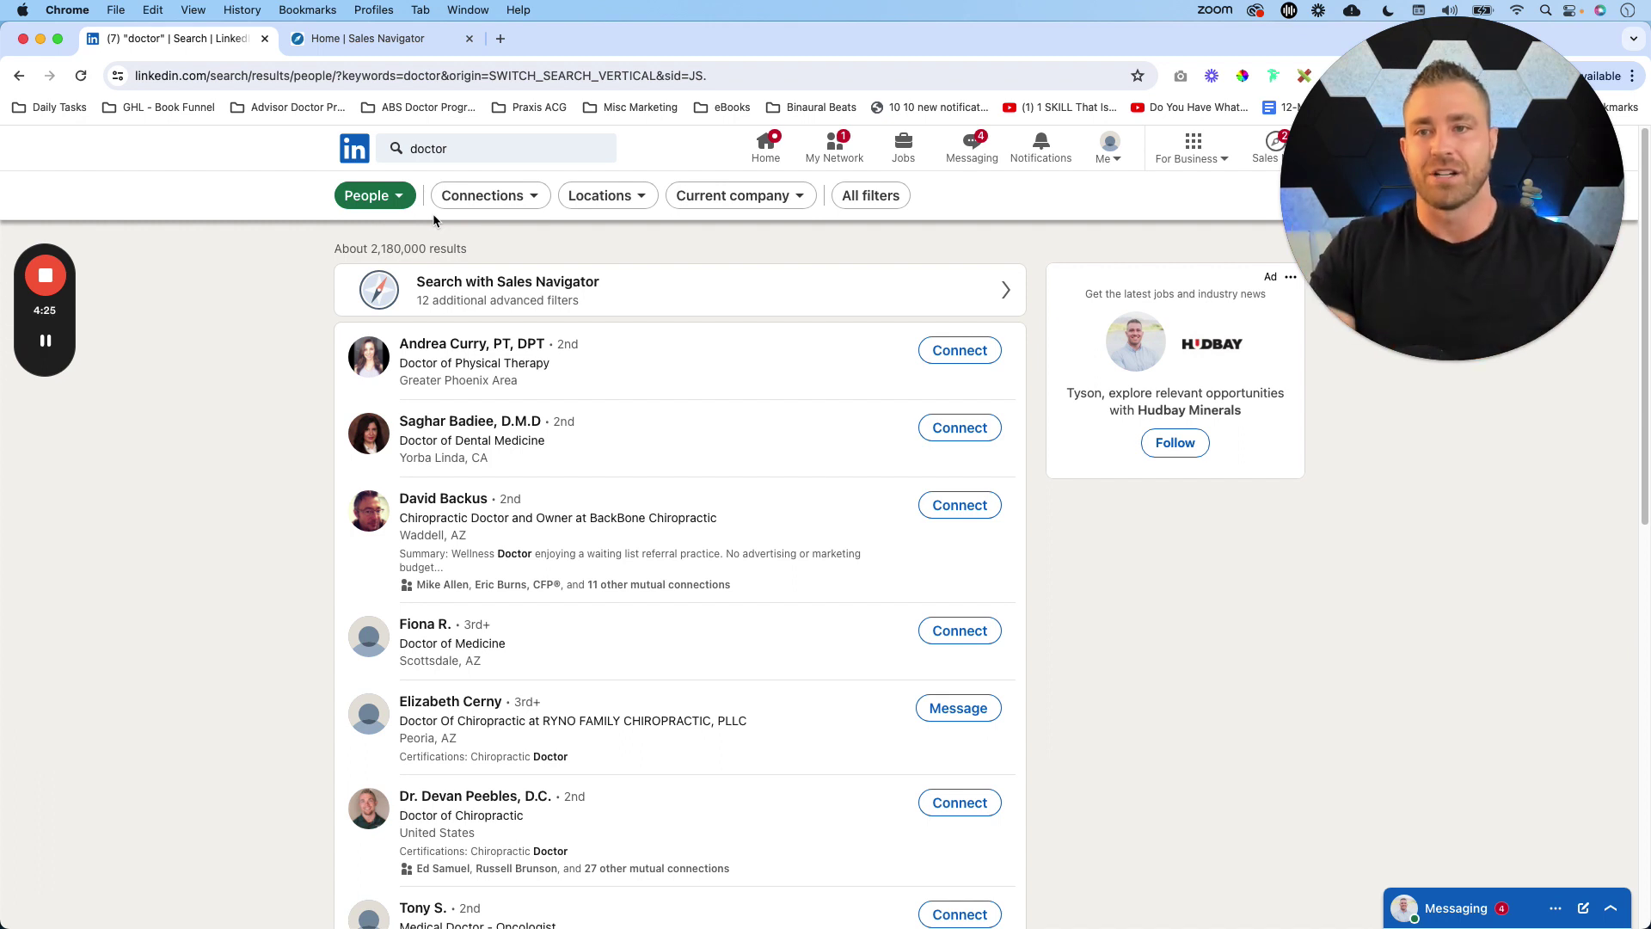
# Filter the doctor people results to 2nd-degree connections, leaving about 4,800 profiles.
pyautogui.click(513, 204)
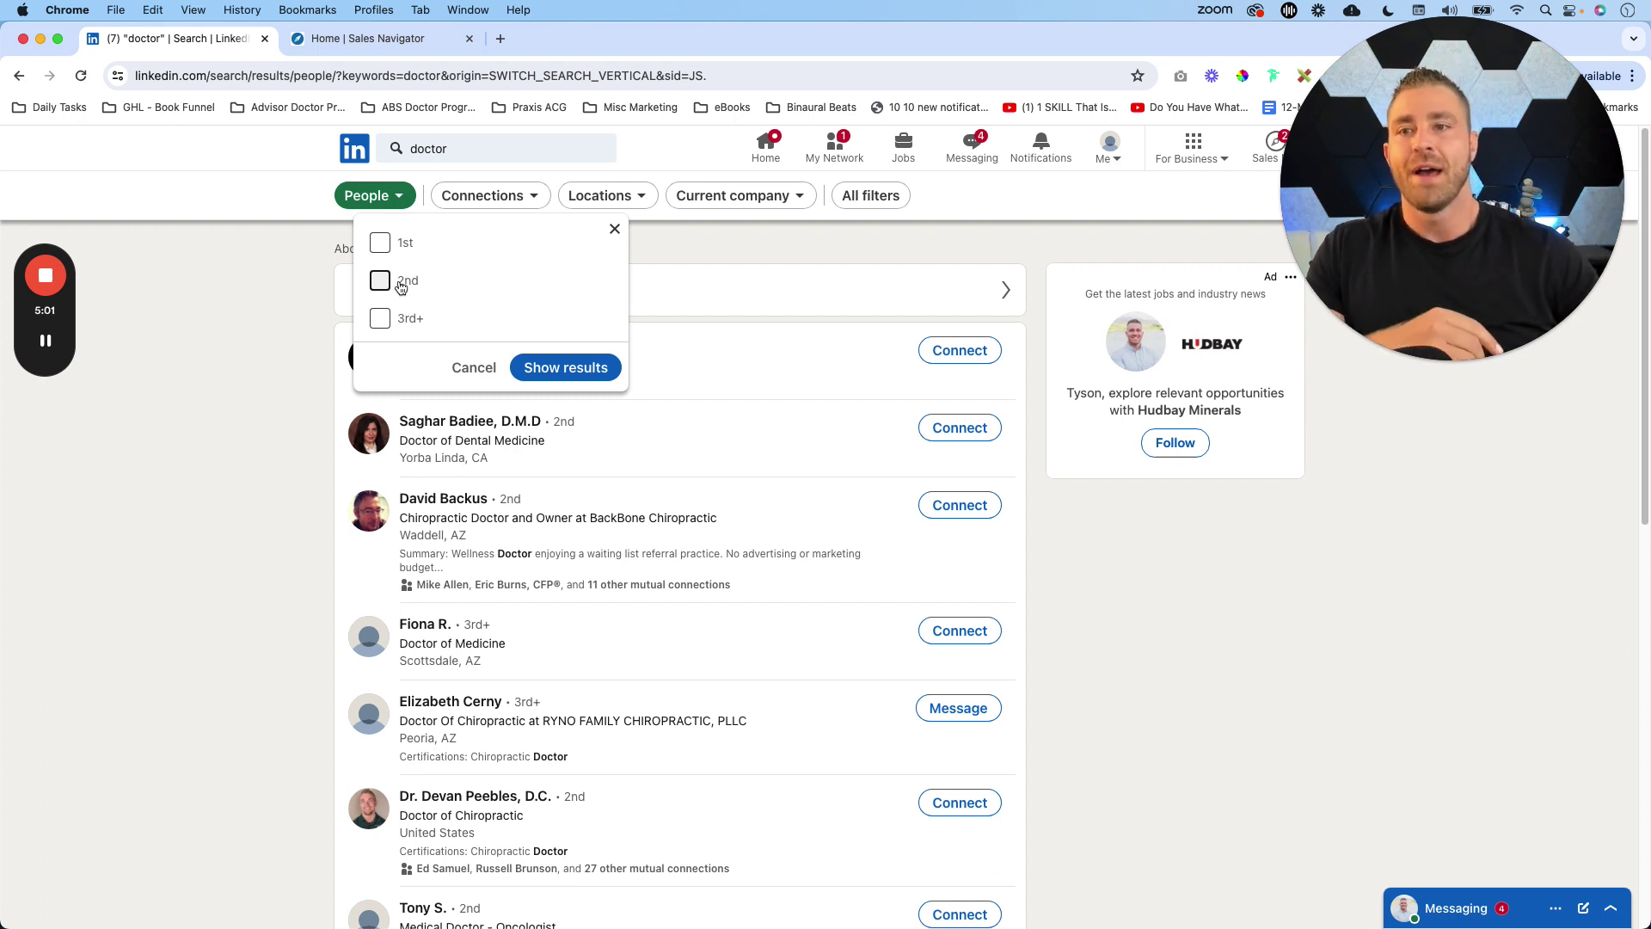
pyautogui.click(383, 280)
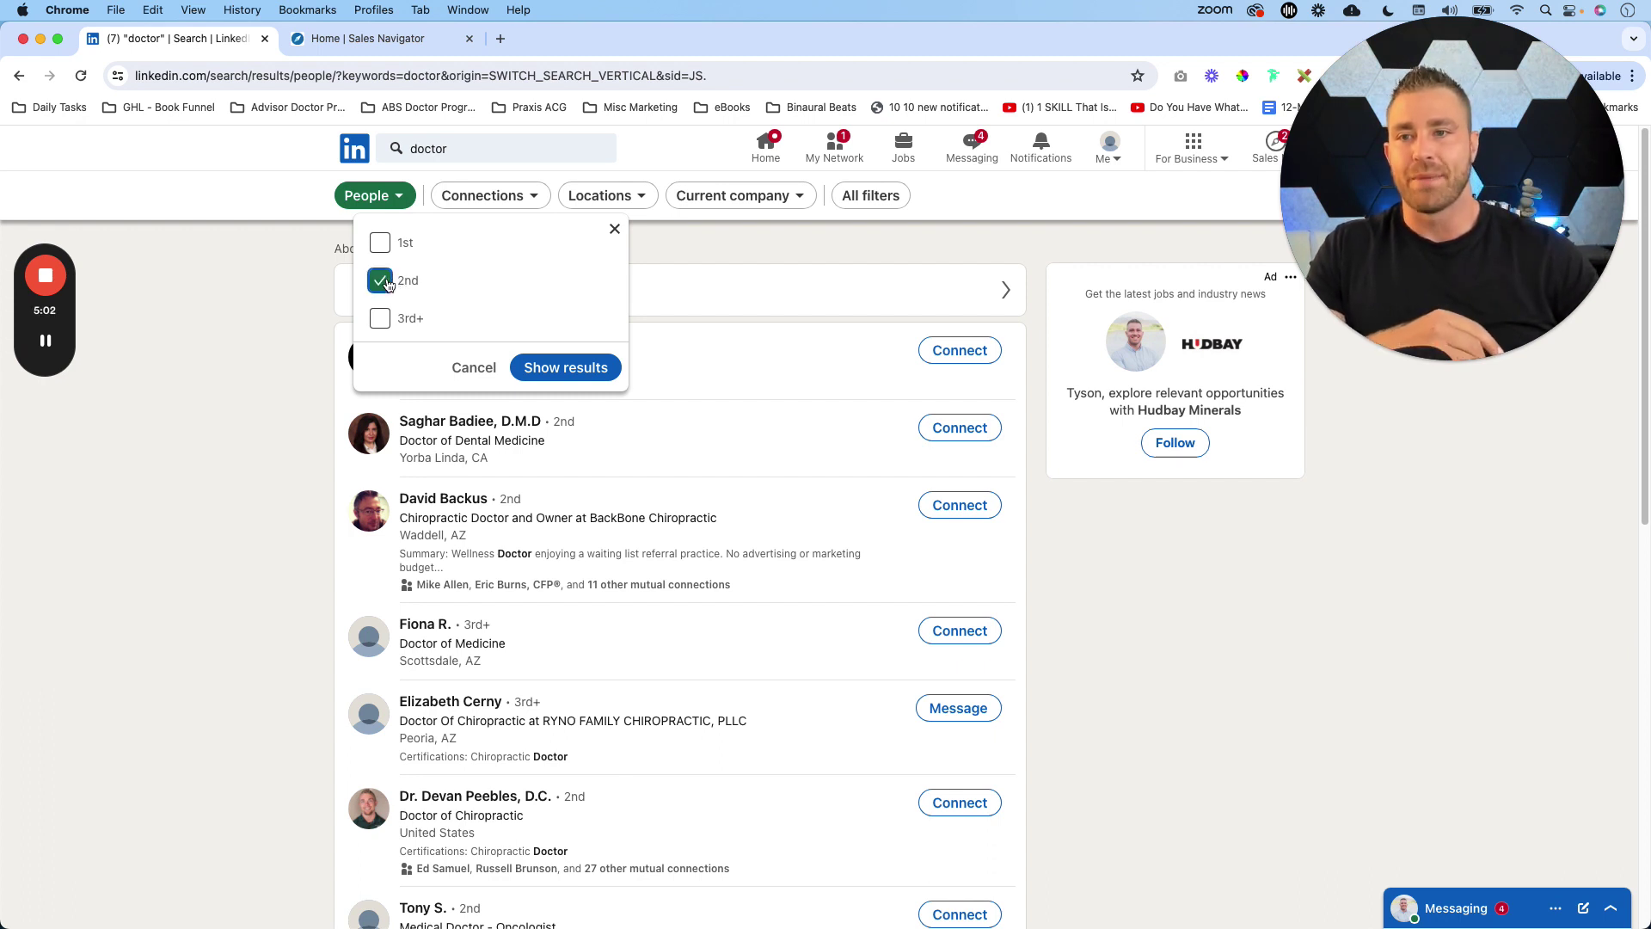
pyautogui.click(553, 364)
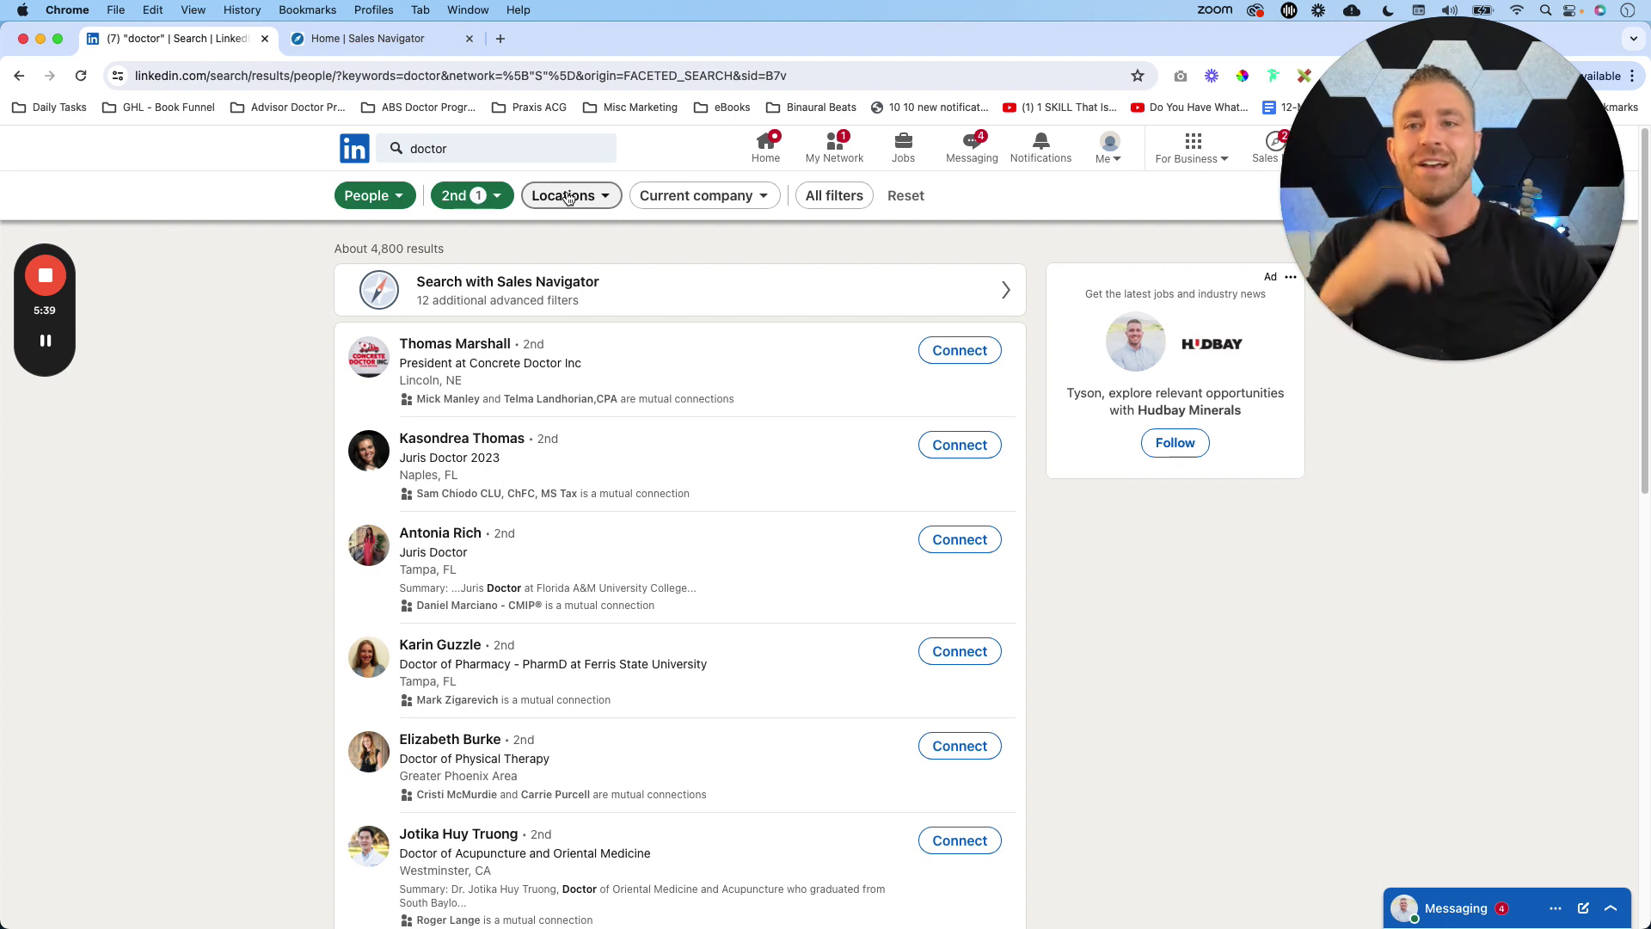
# Apply a Gilbert, Arizona, United States location filter, leaving 115 people.
pyautogui.click(567, 199)
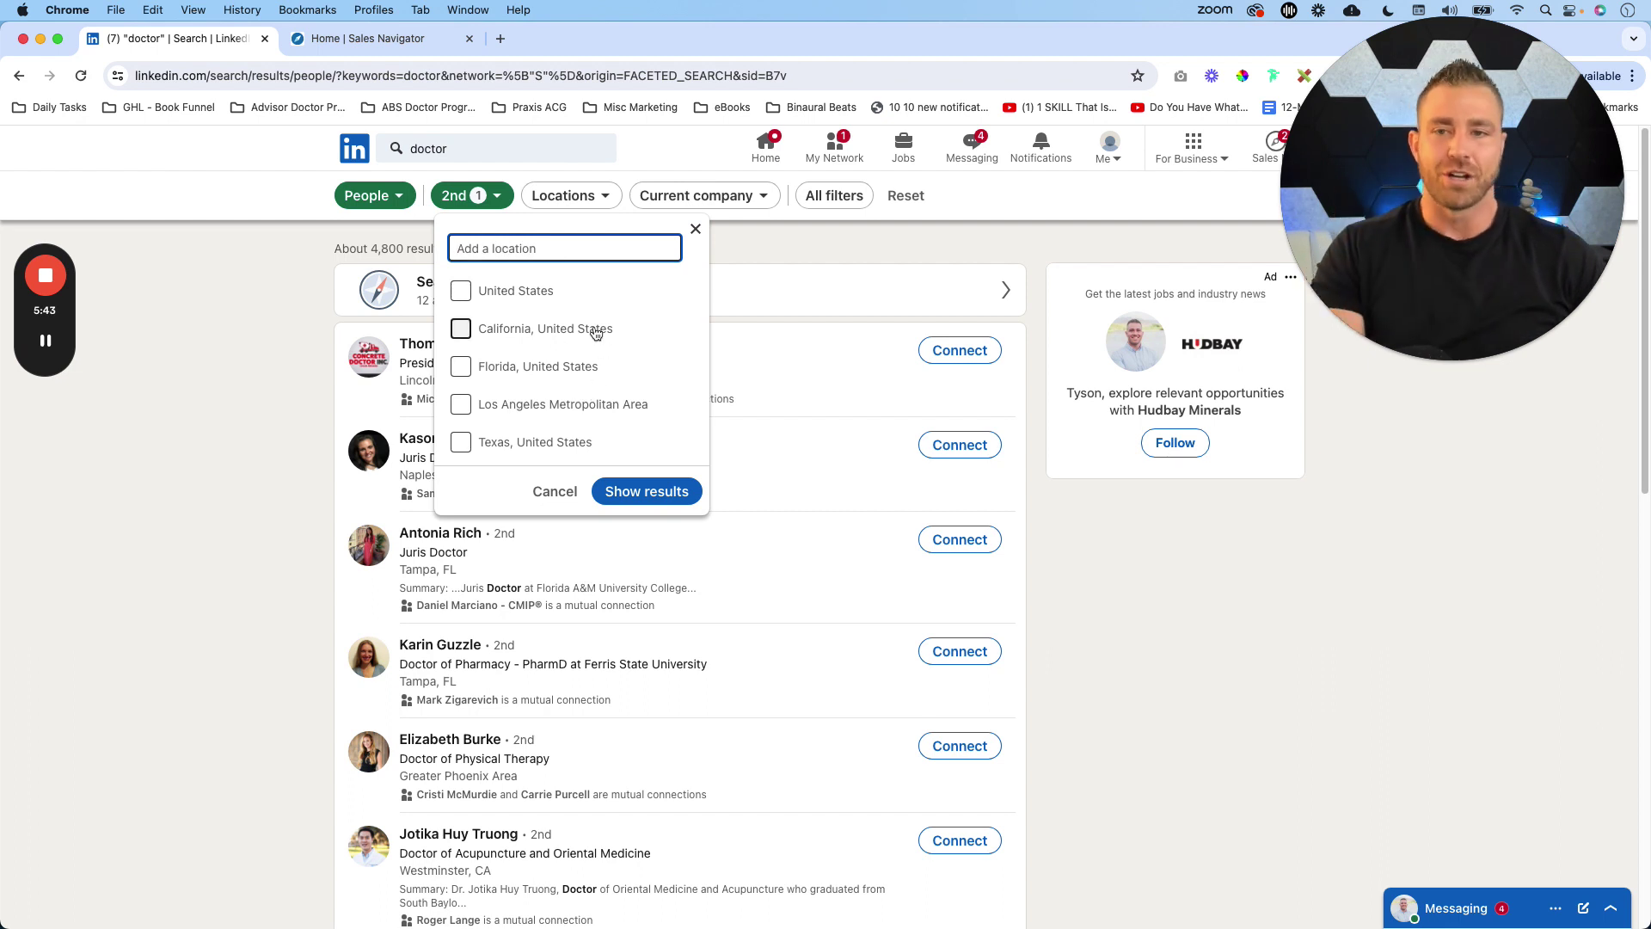
pyautogui.write('gilbert')
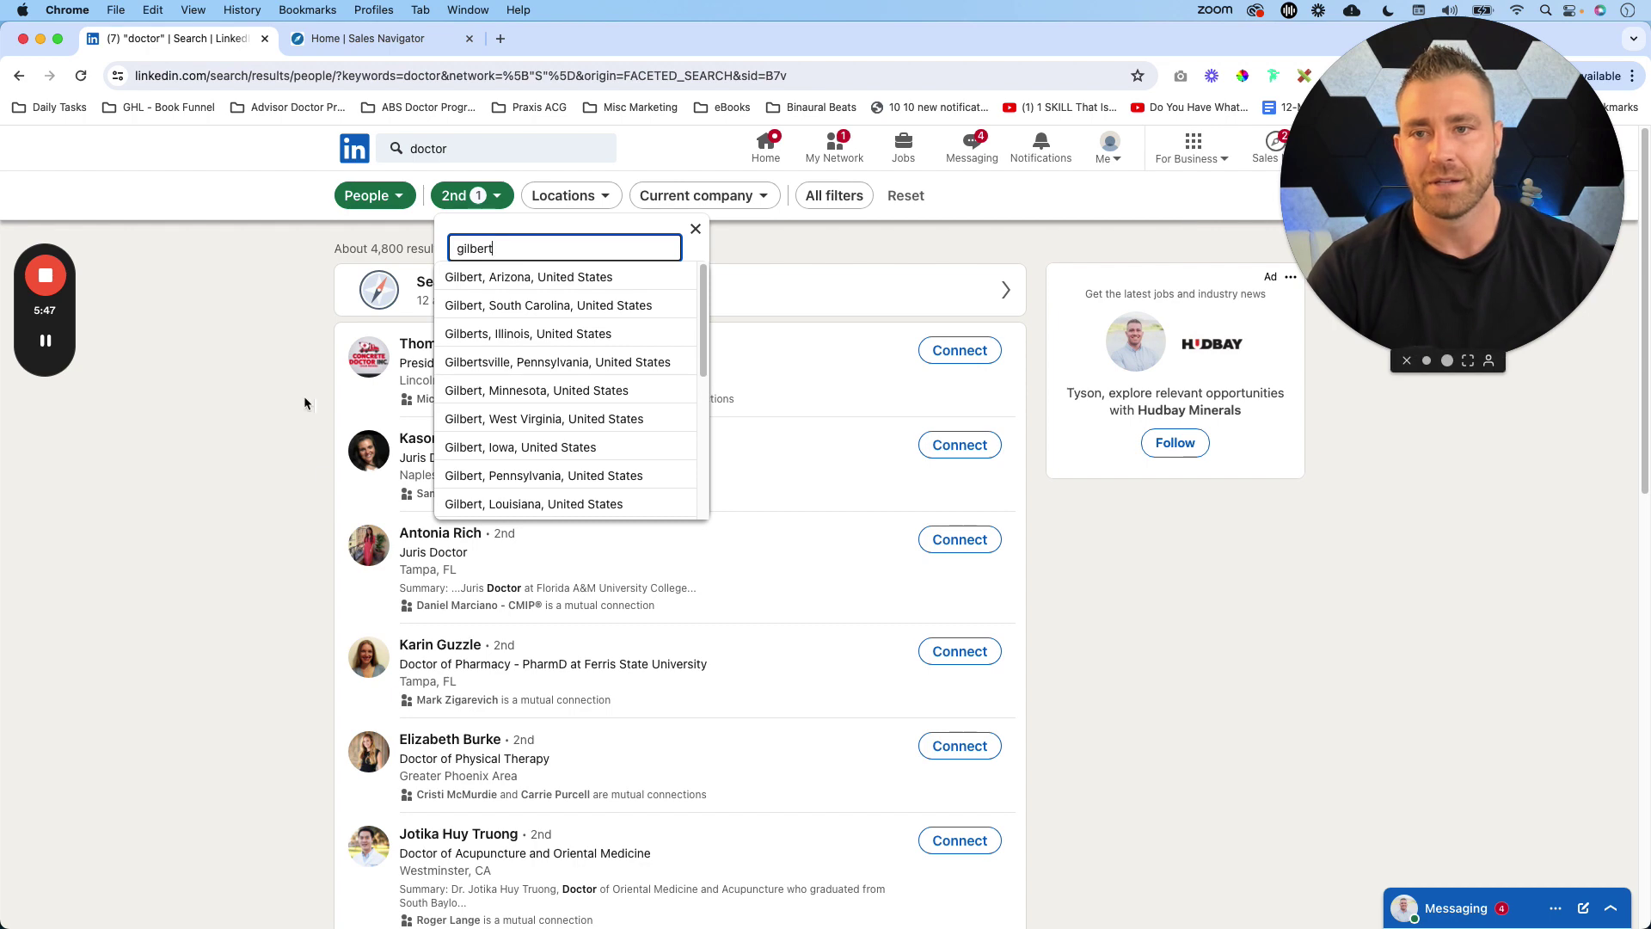
pyautogui.click(575, 286)
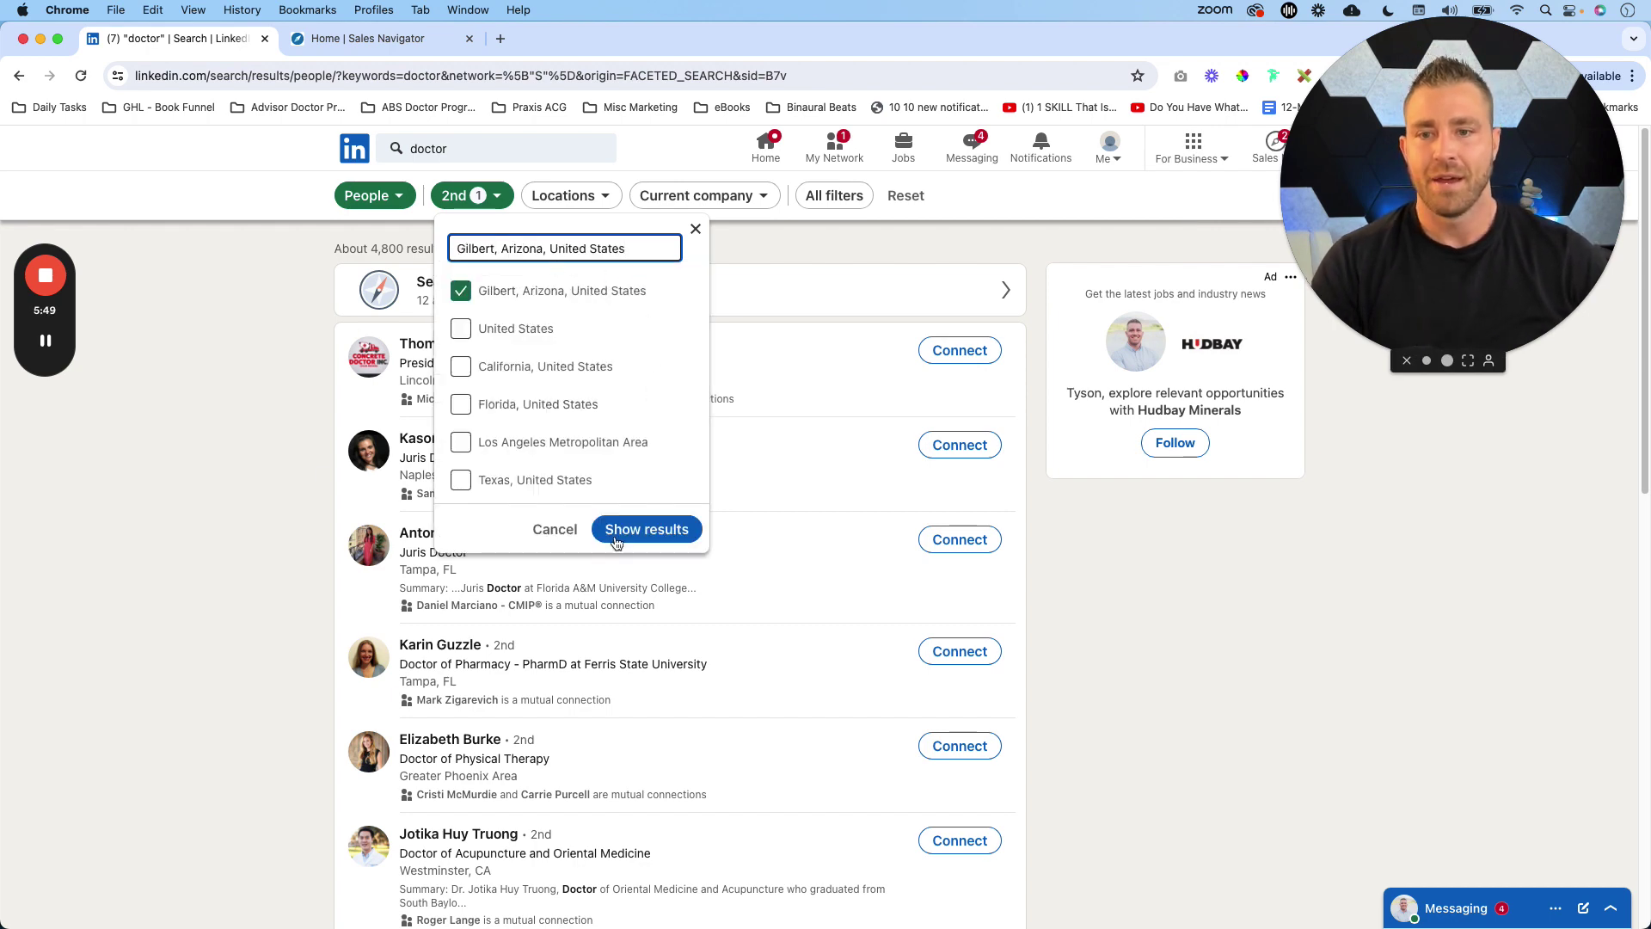
pyautogui.click(659, 526)
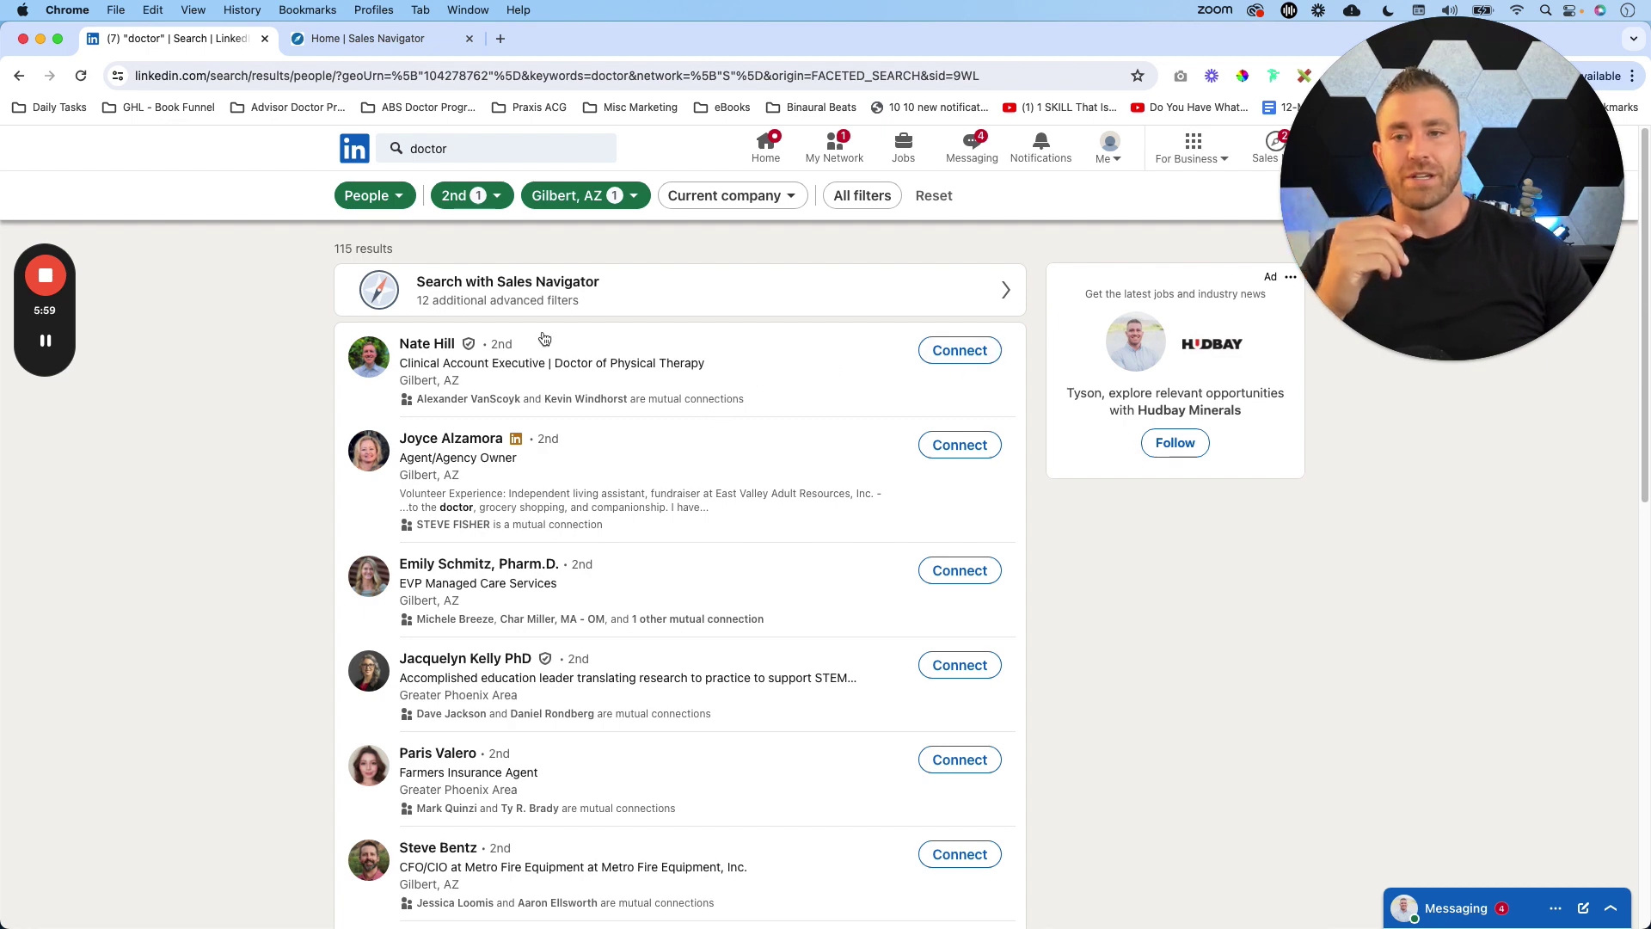
pyautogui.click(963, 350)
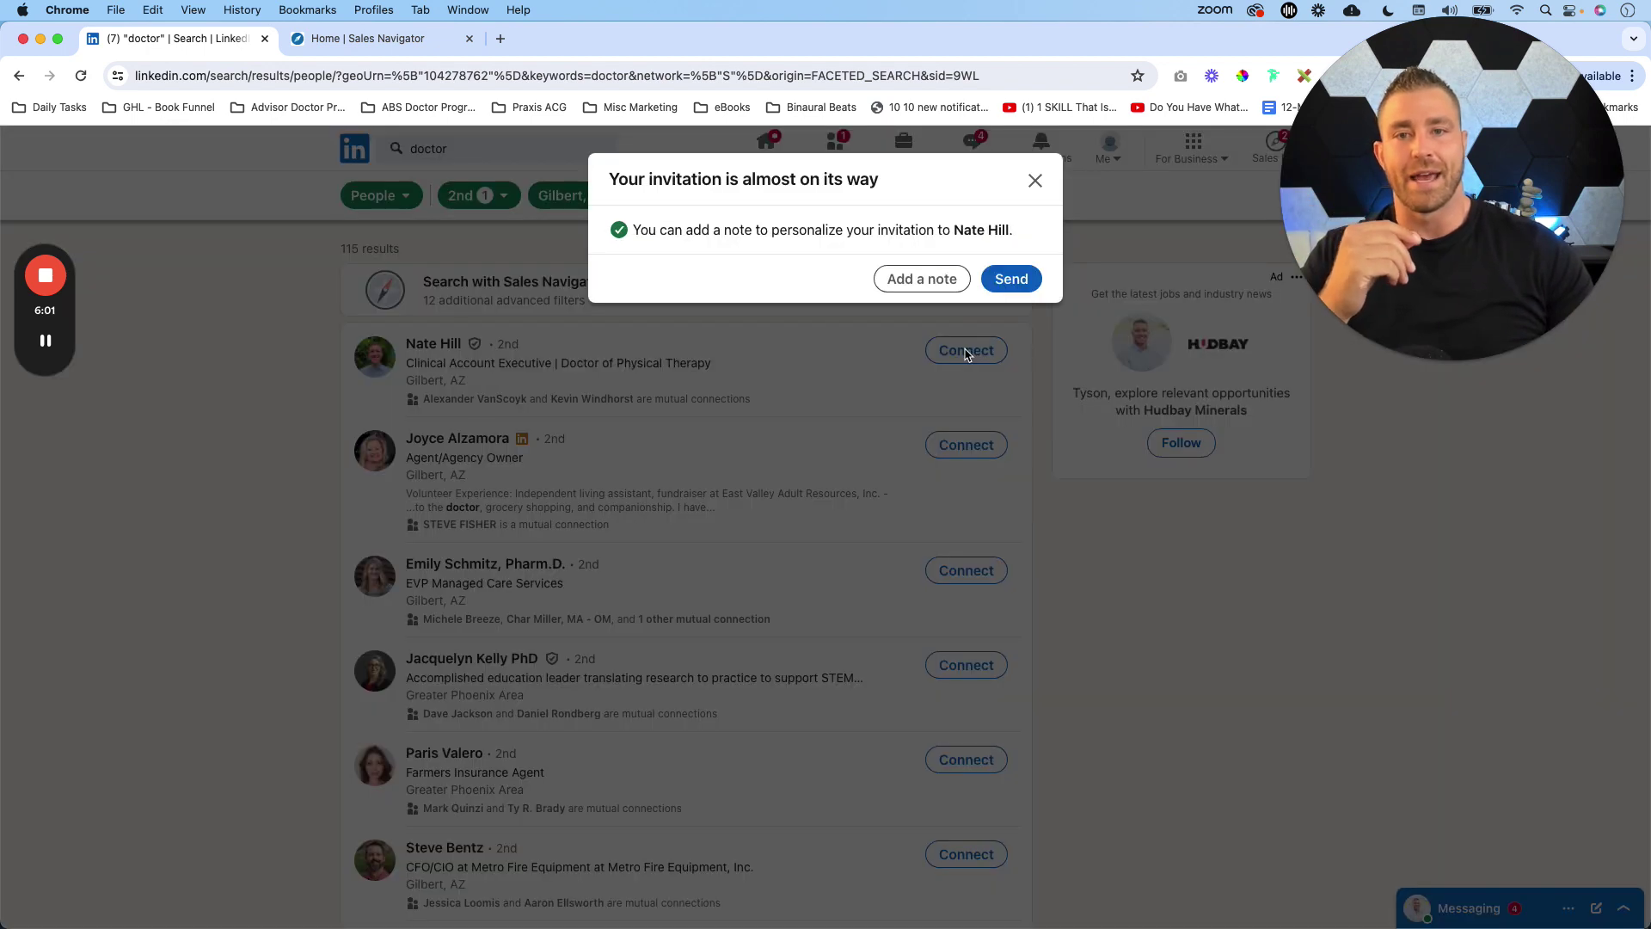
pyautogui.click(937, 279)
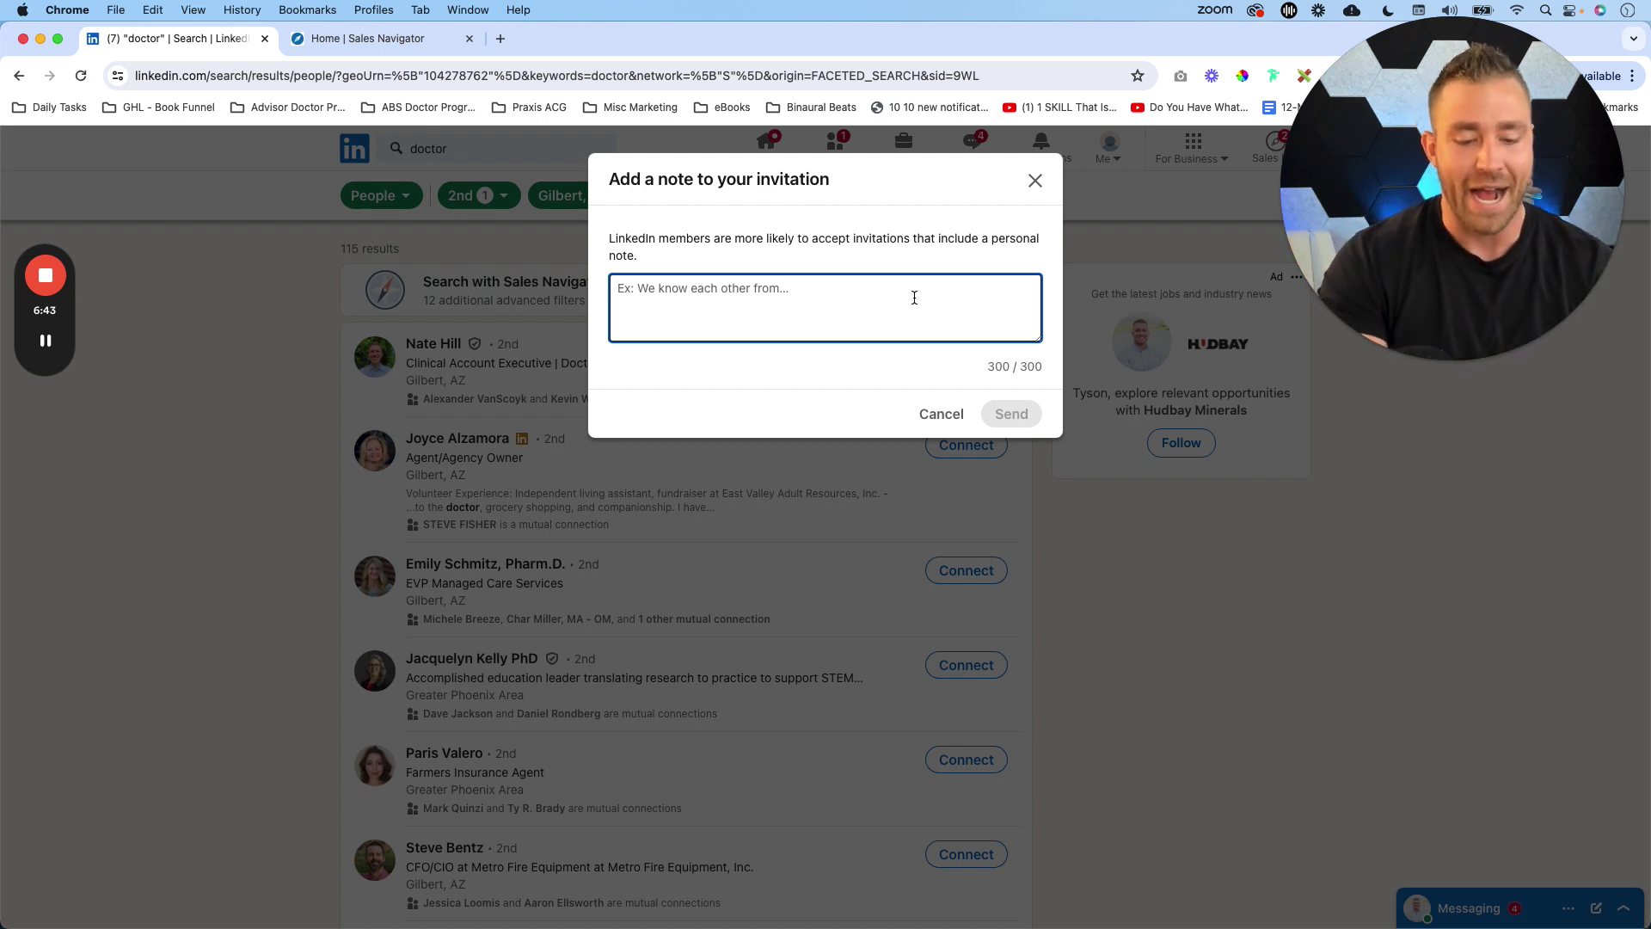
pyautogui.write('Hey N')
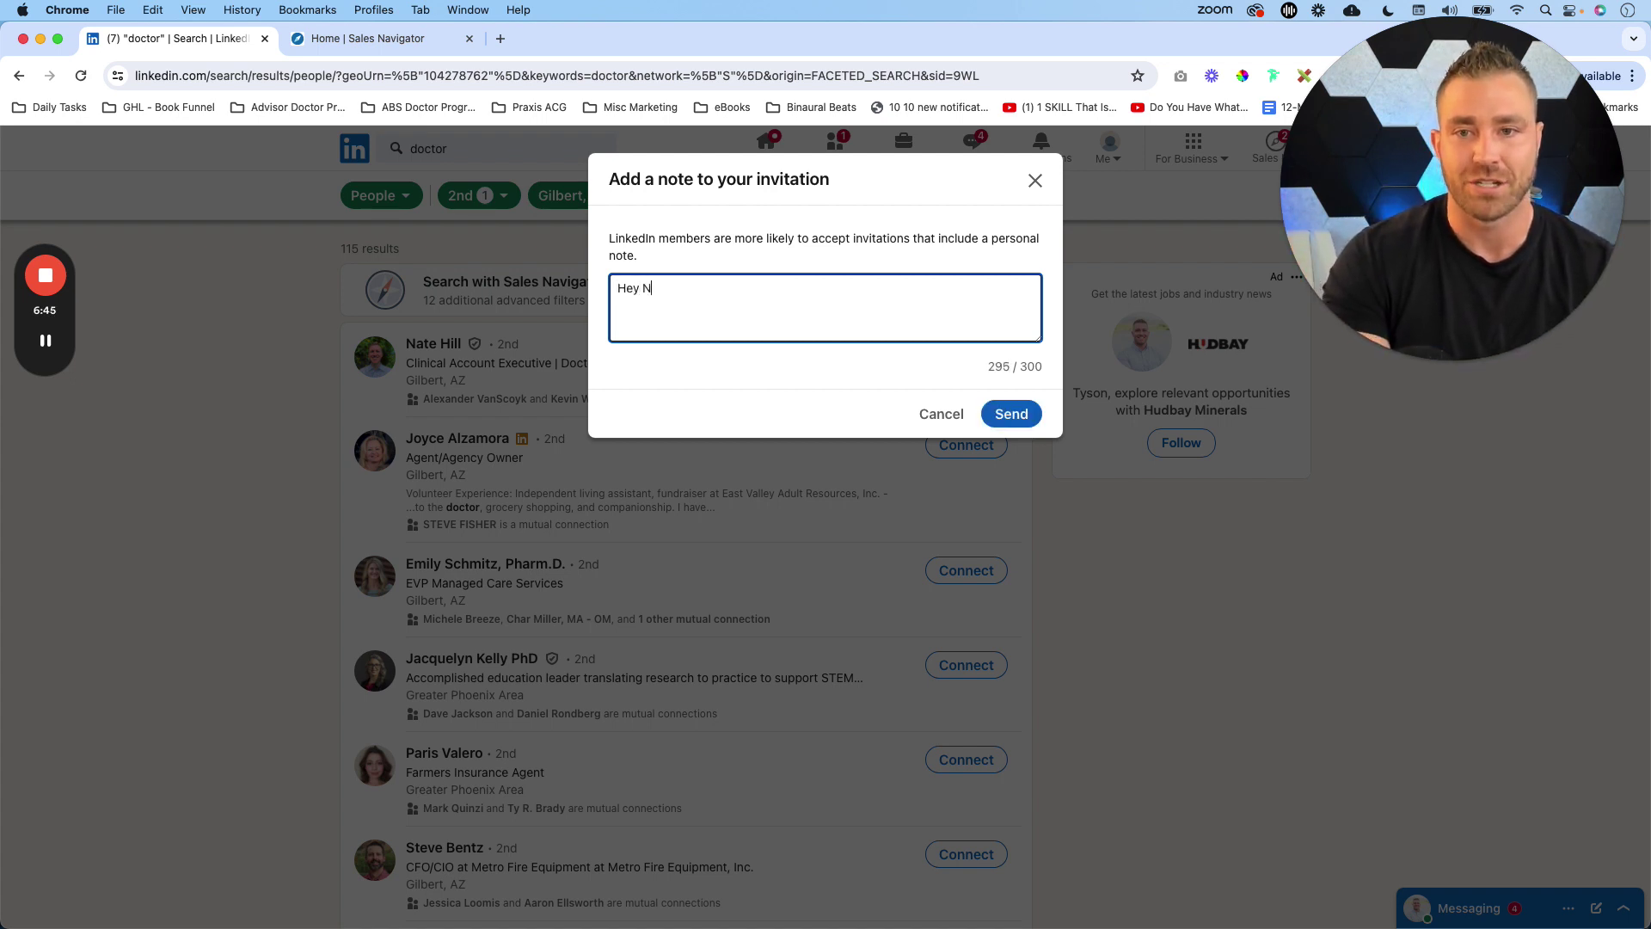
pyautogui.write('ate,')
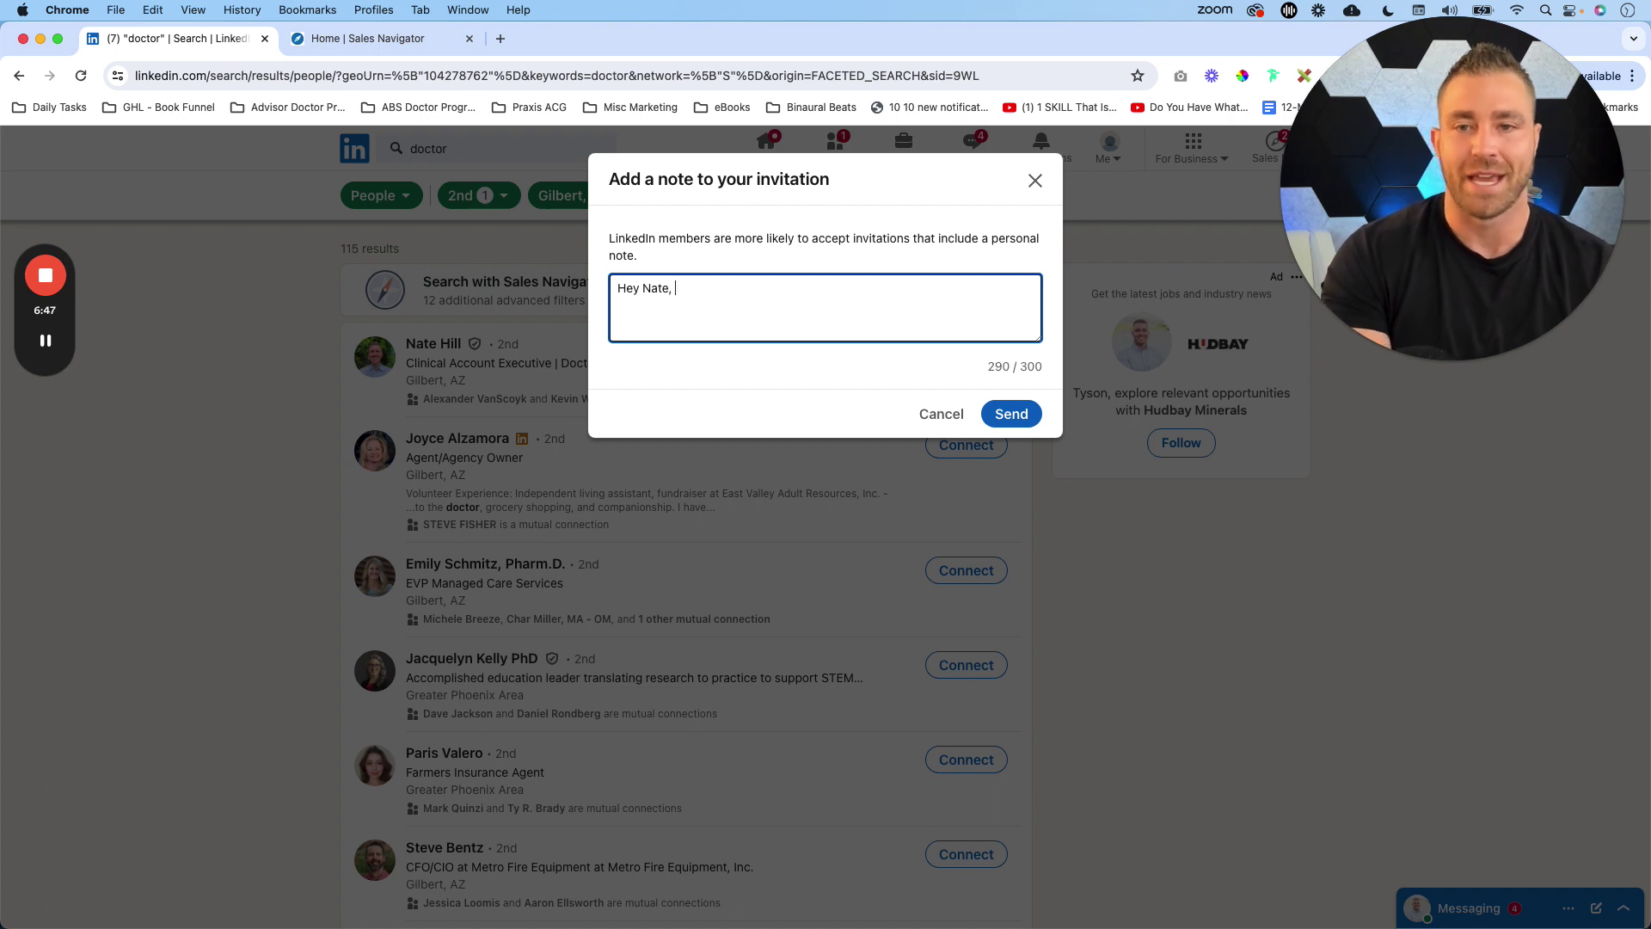
pyautogui.write(' Nate, C')
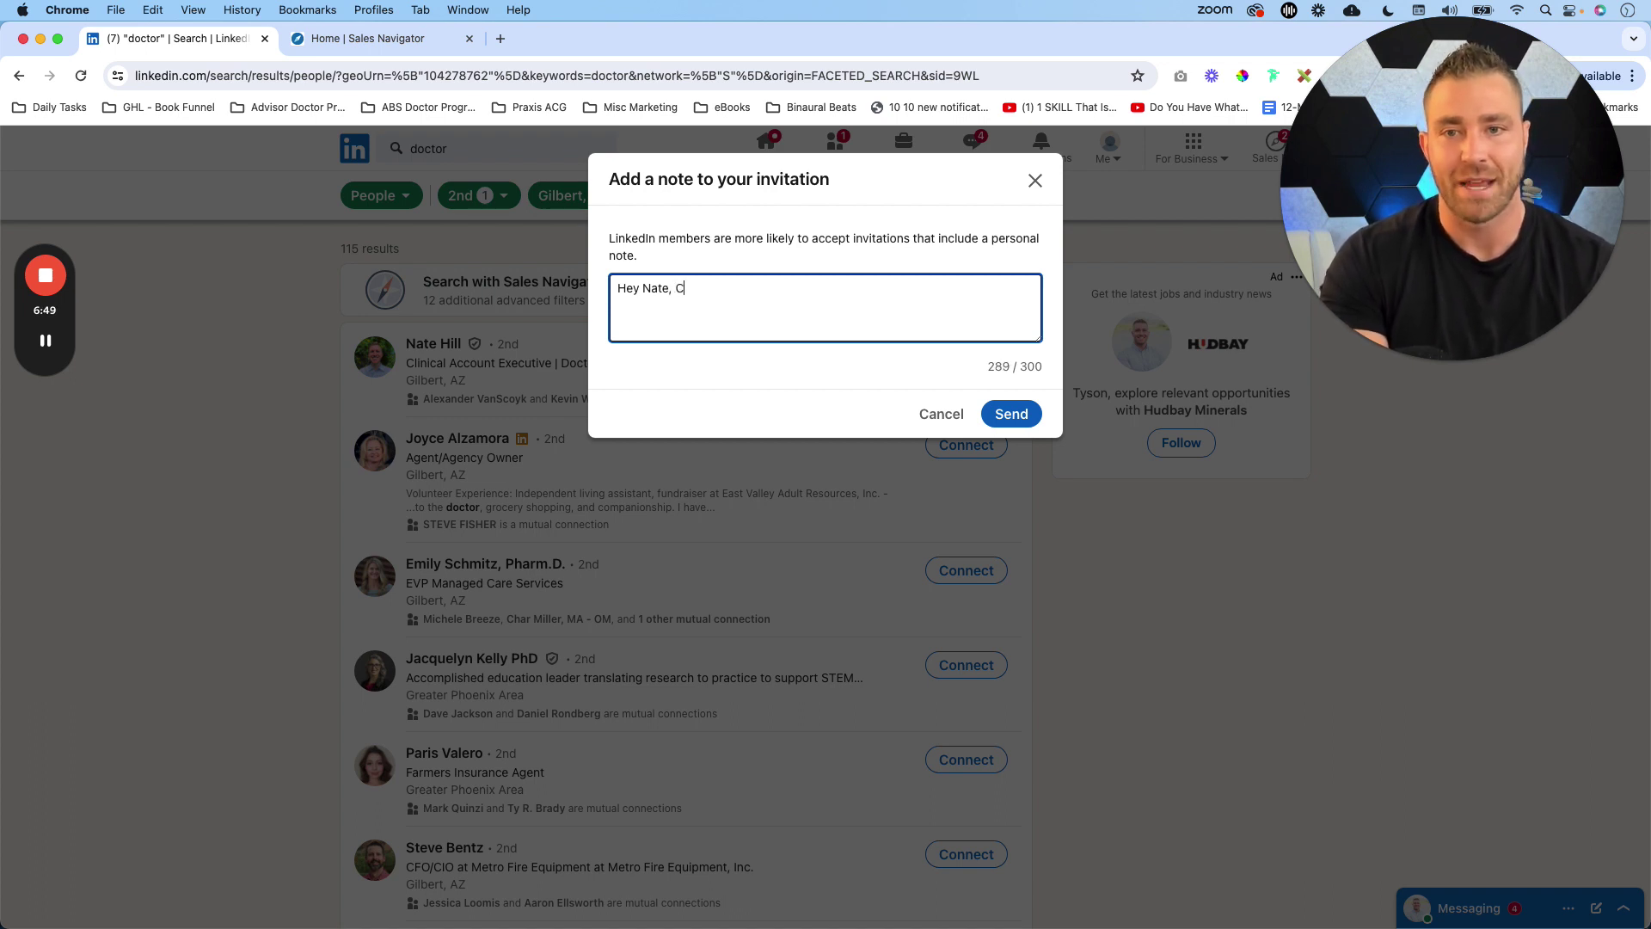
pyautogui.write('an we connect?')
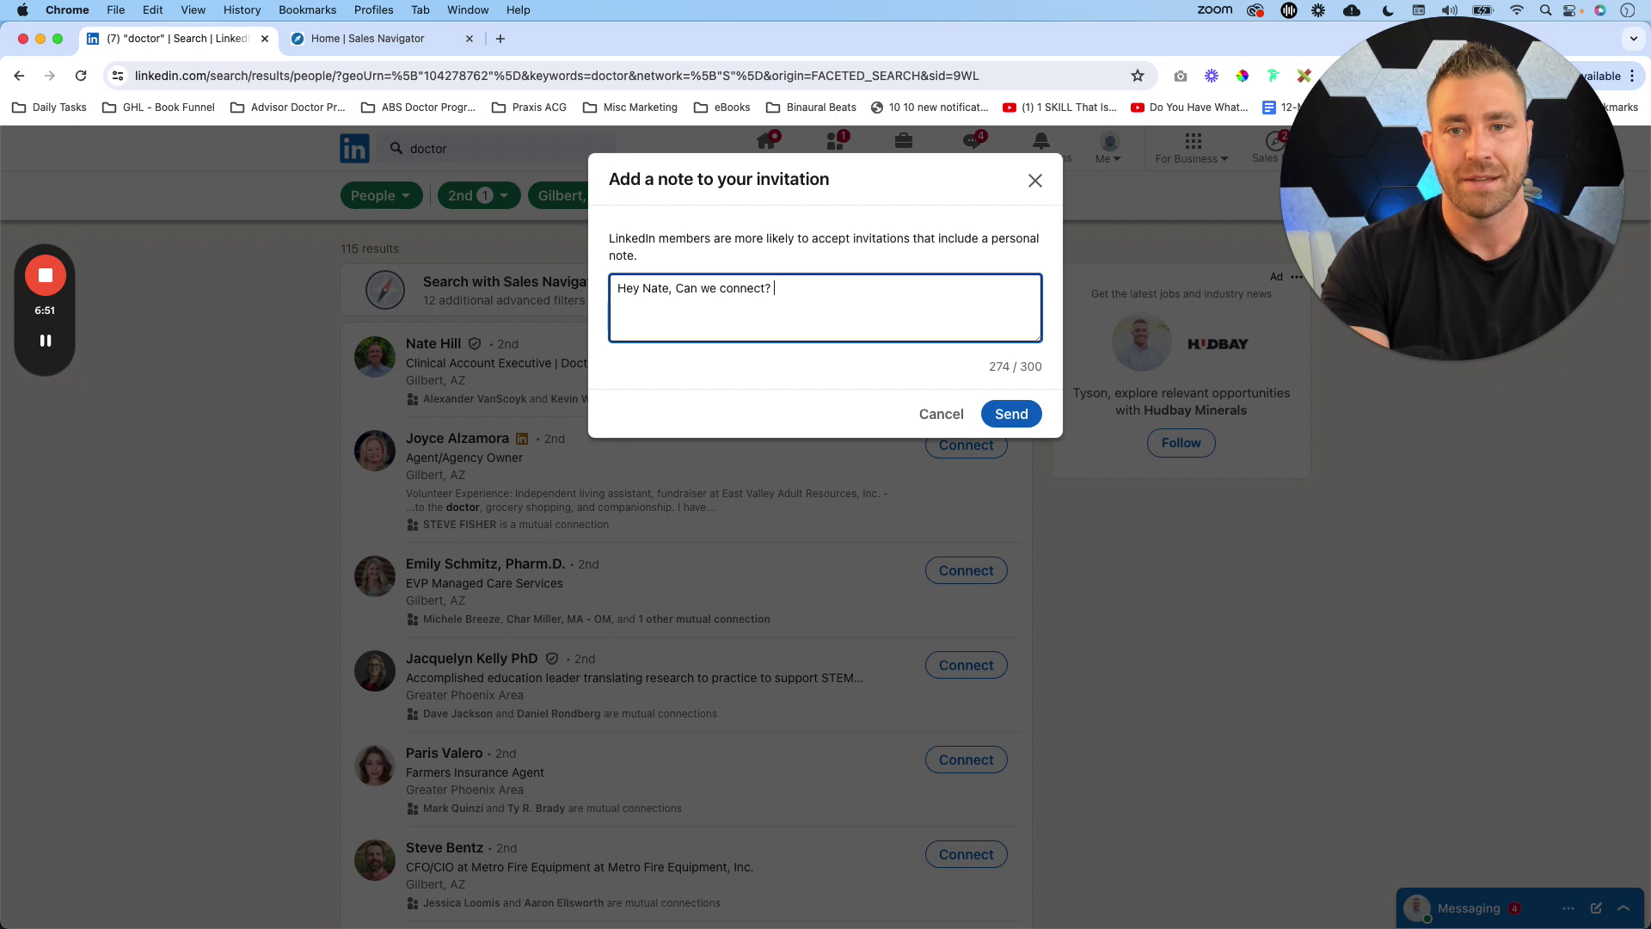
pyautogui.write(' -Tyson')
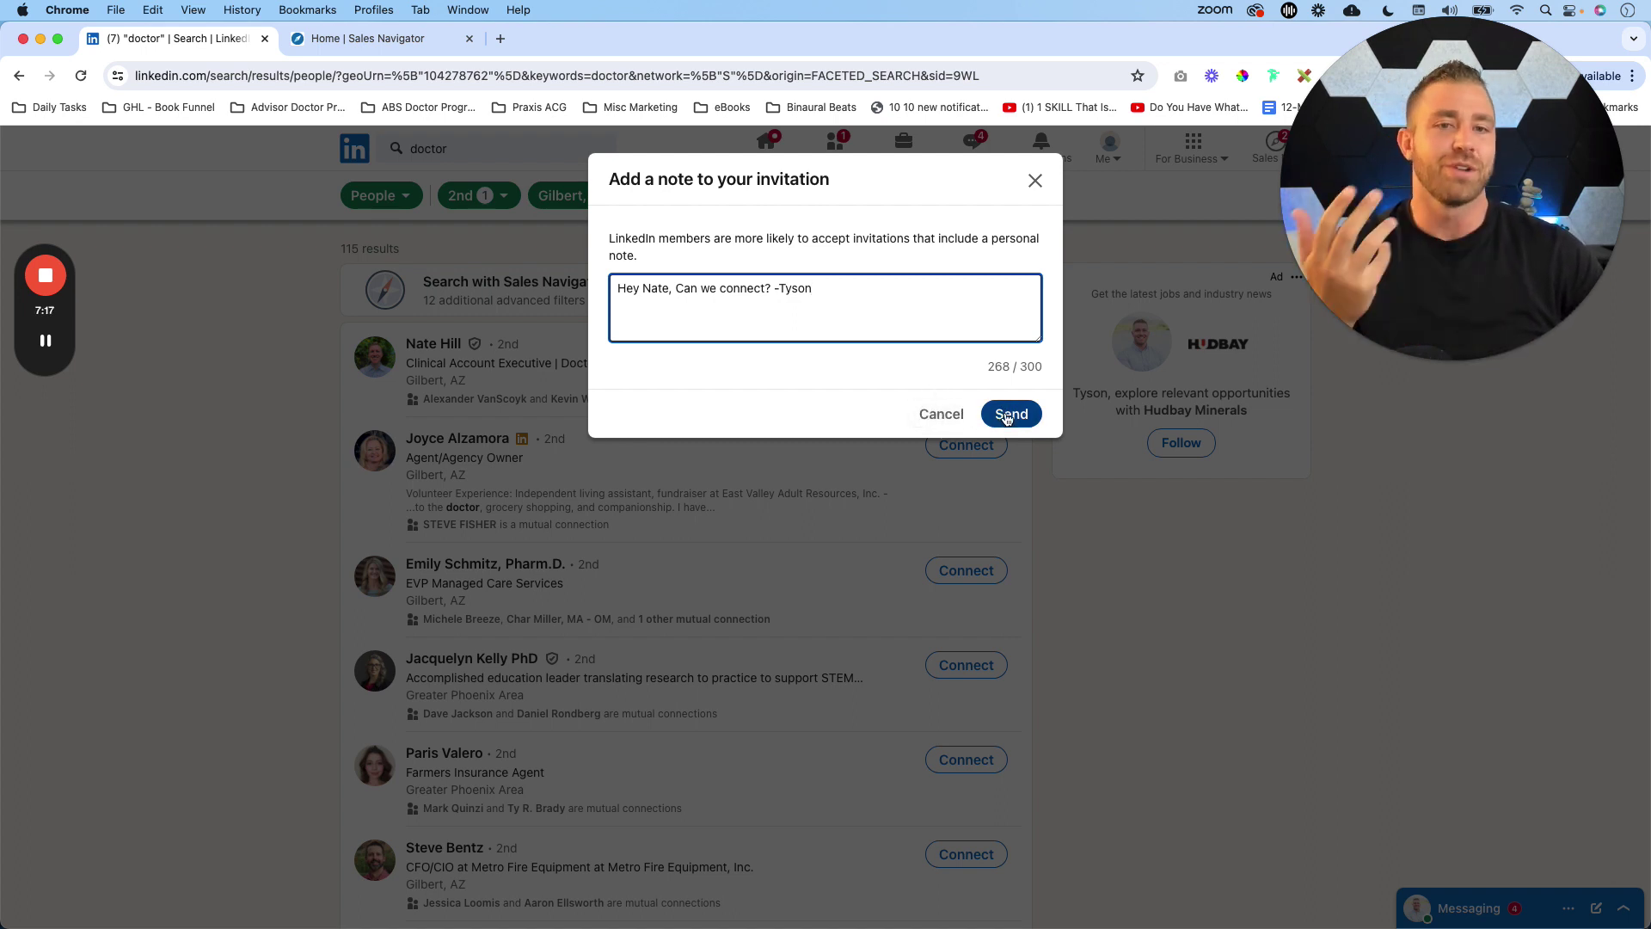
pyautogui.click(953, 416)
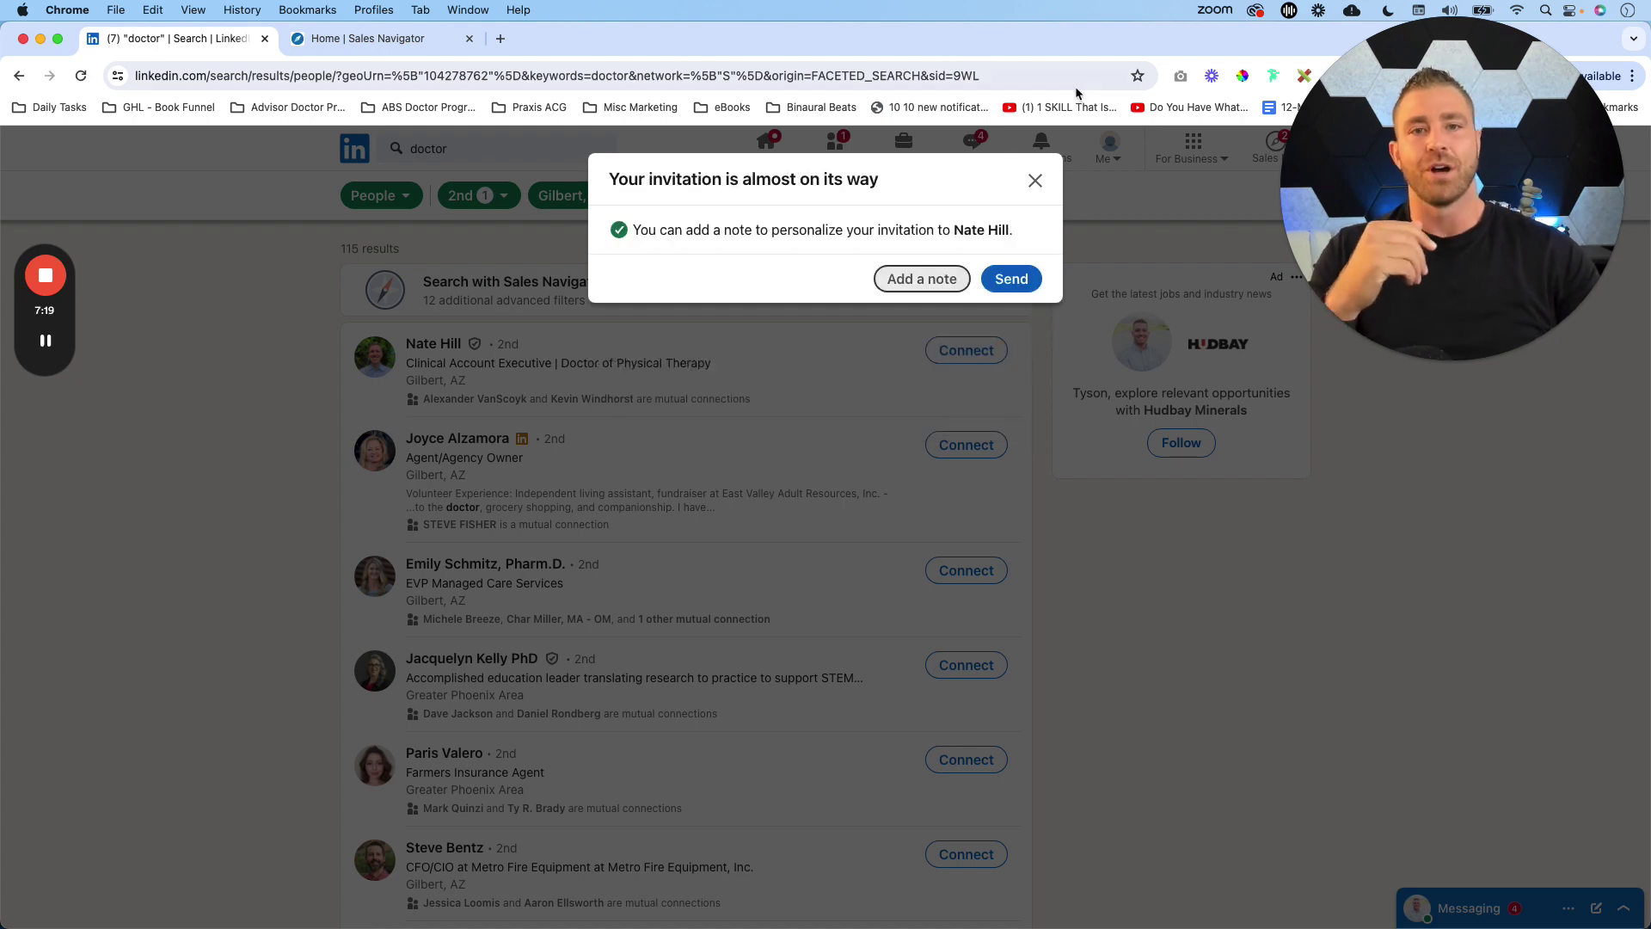
pyautogui.click(1035, 179)
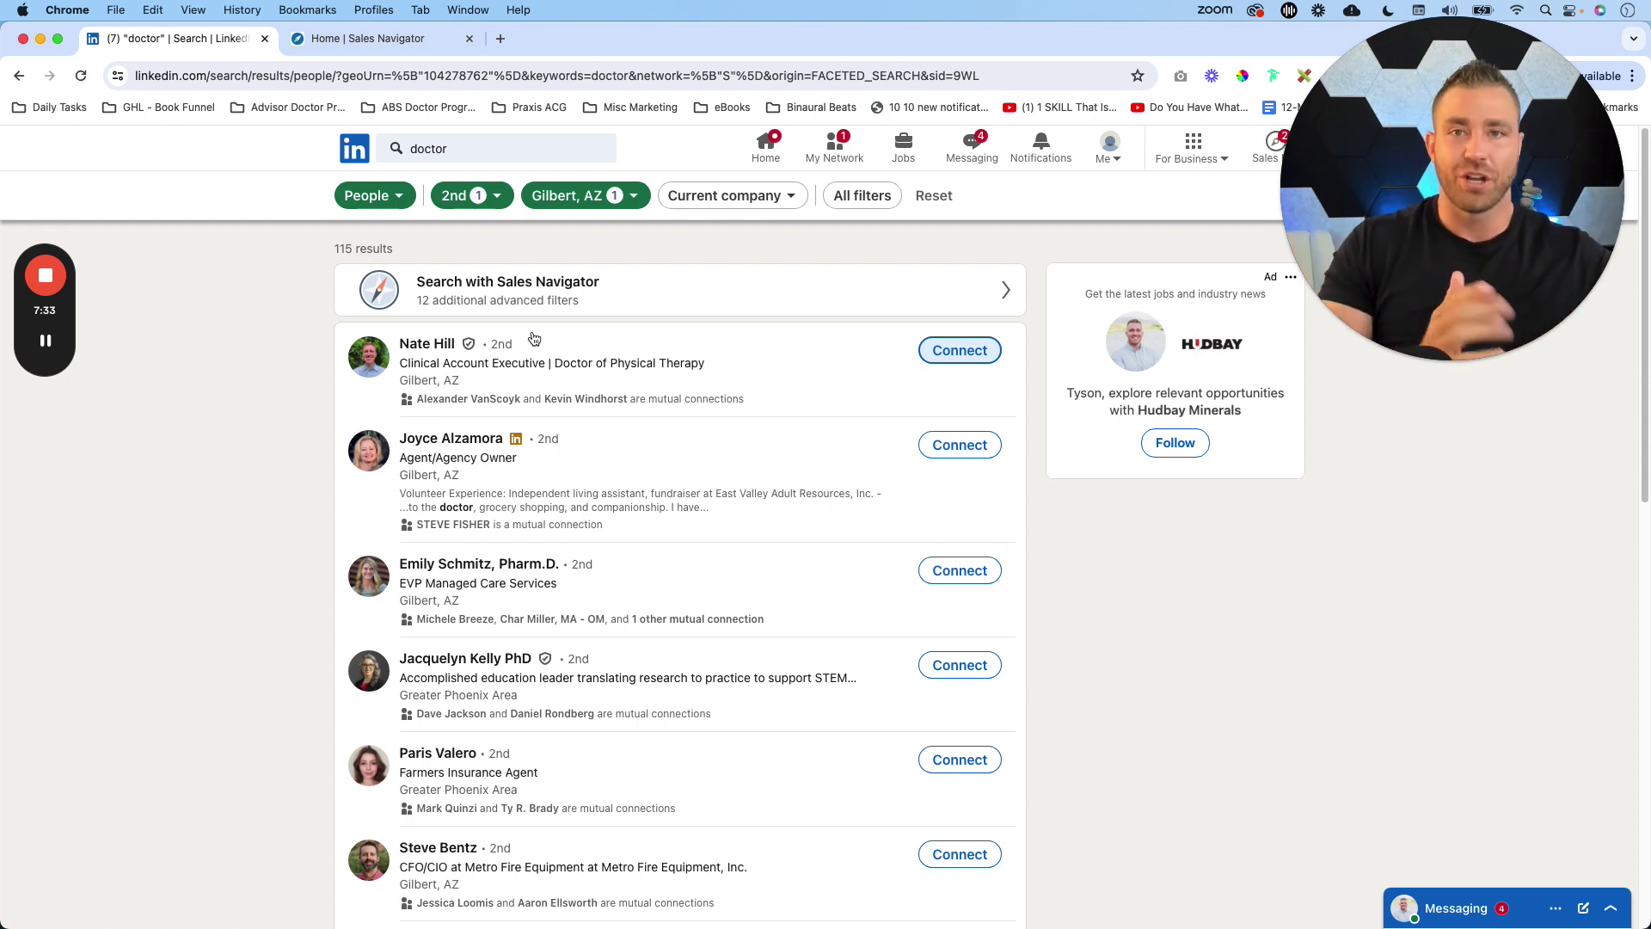
# Switch to the Home | Sales Navigator browser tab.
pyautogui.click(358, 45)
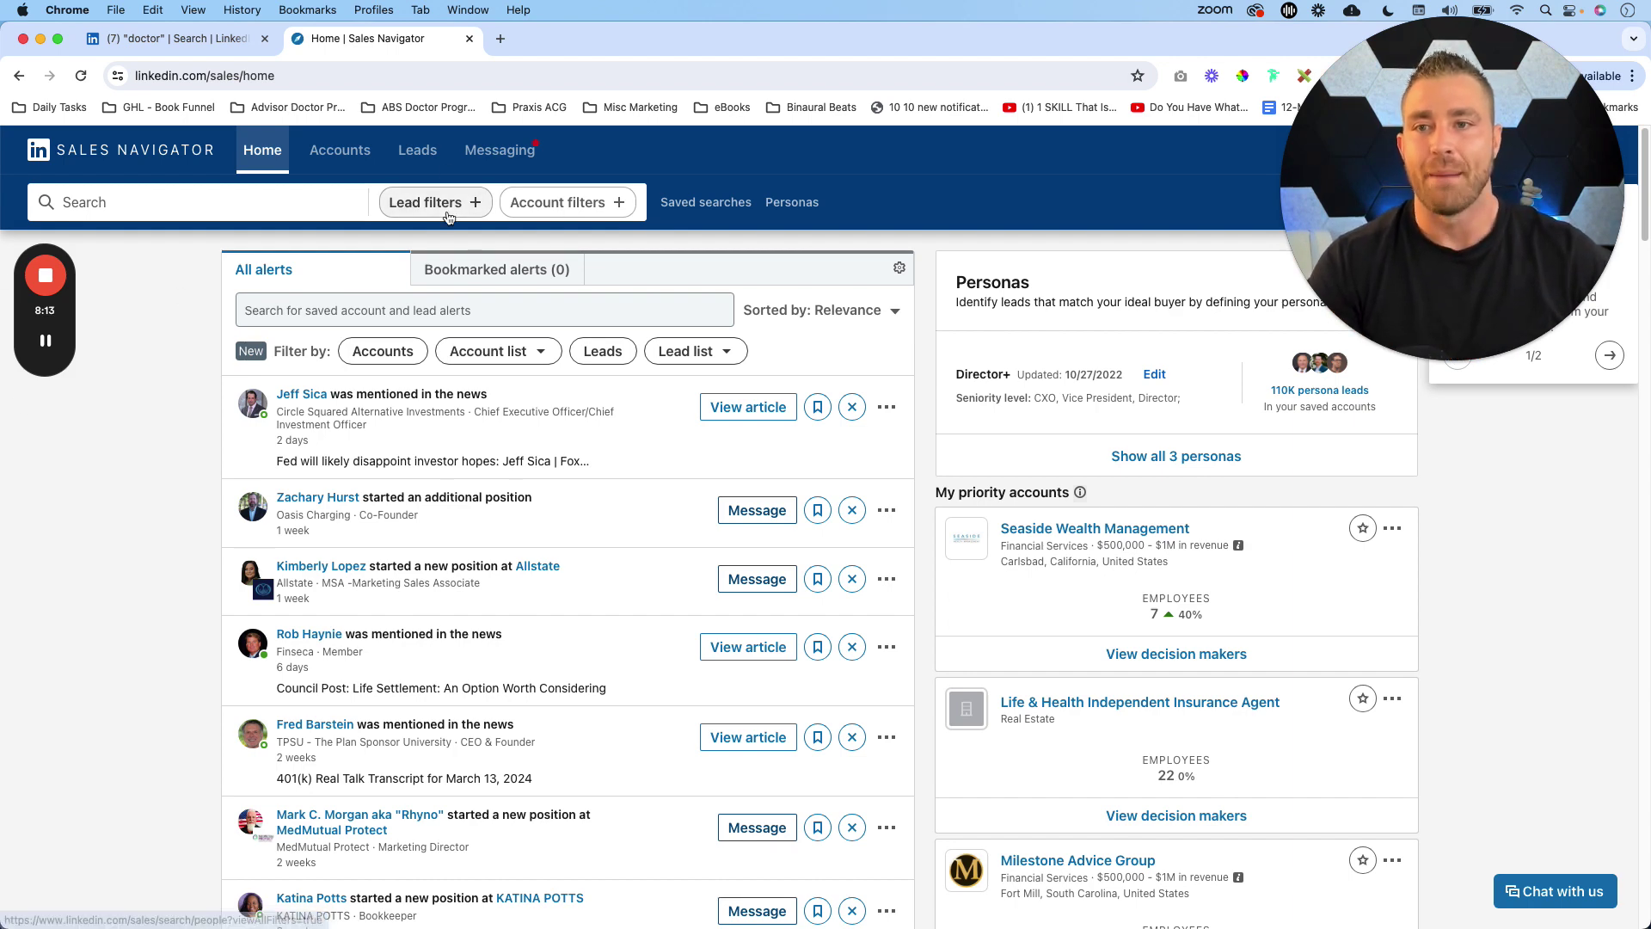
# Run a Sales Navigator lead search for the keyword 'doctor', returning over 9M results.
pyautogui.click(447, 216)
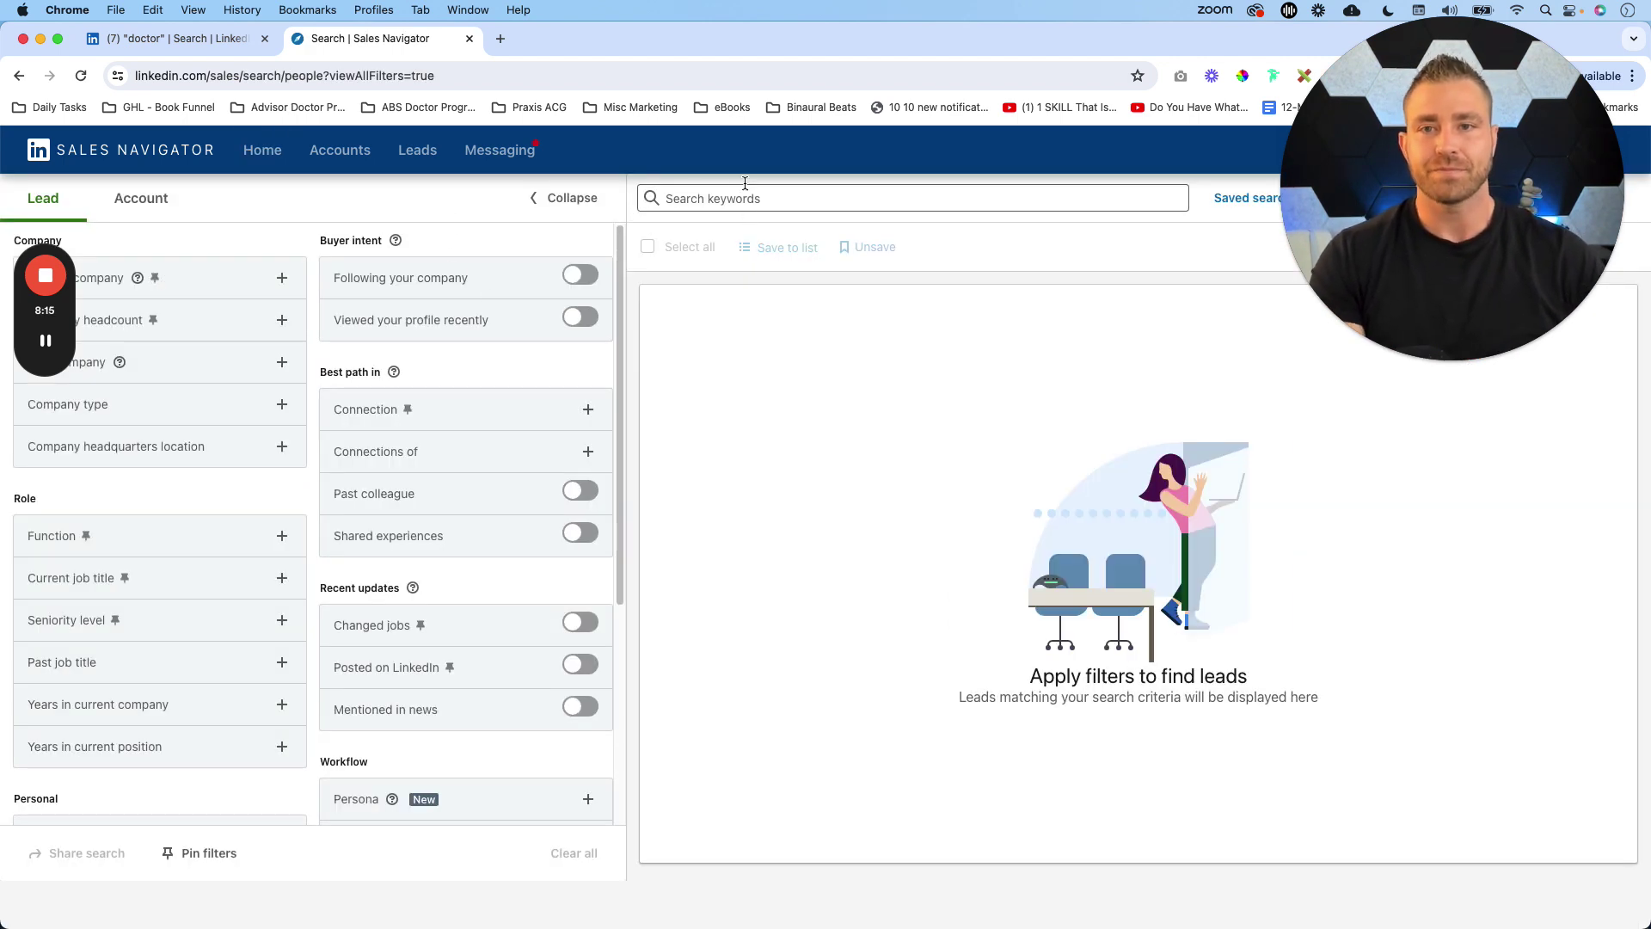
pyautogui.click(734, 196)
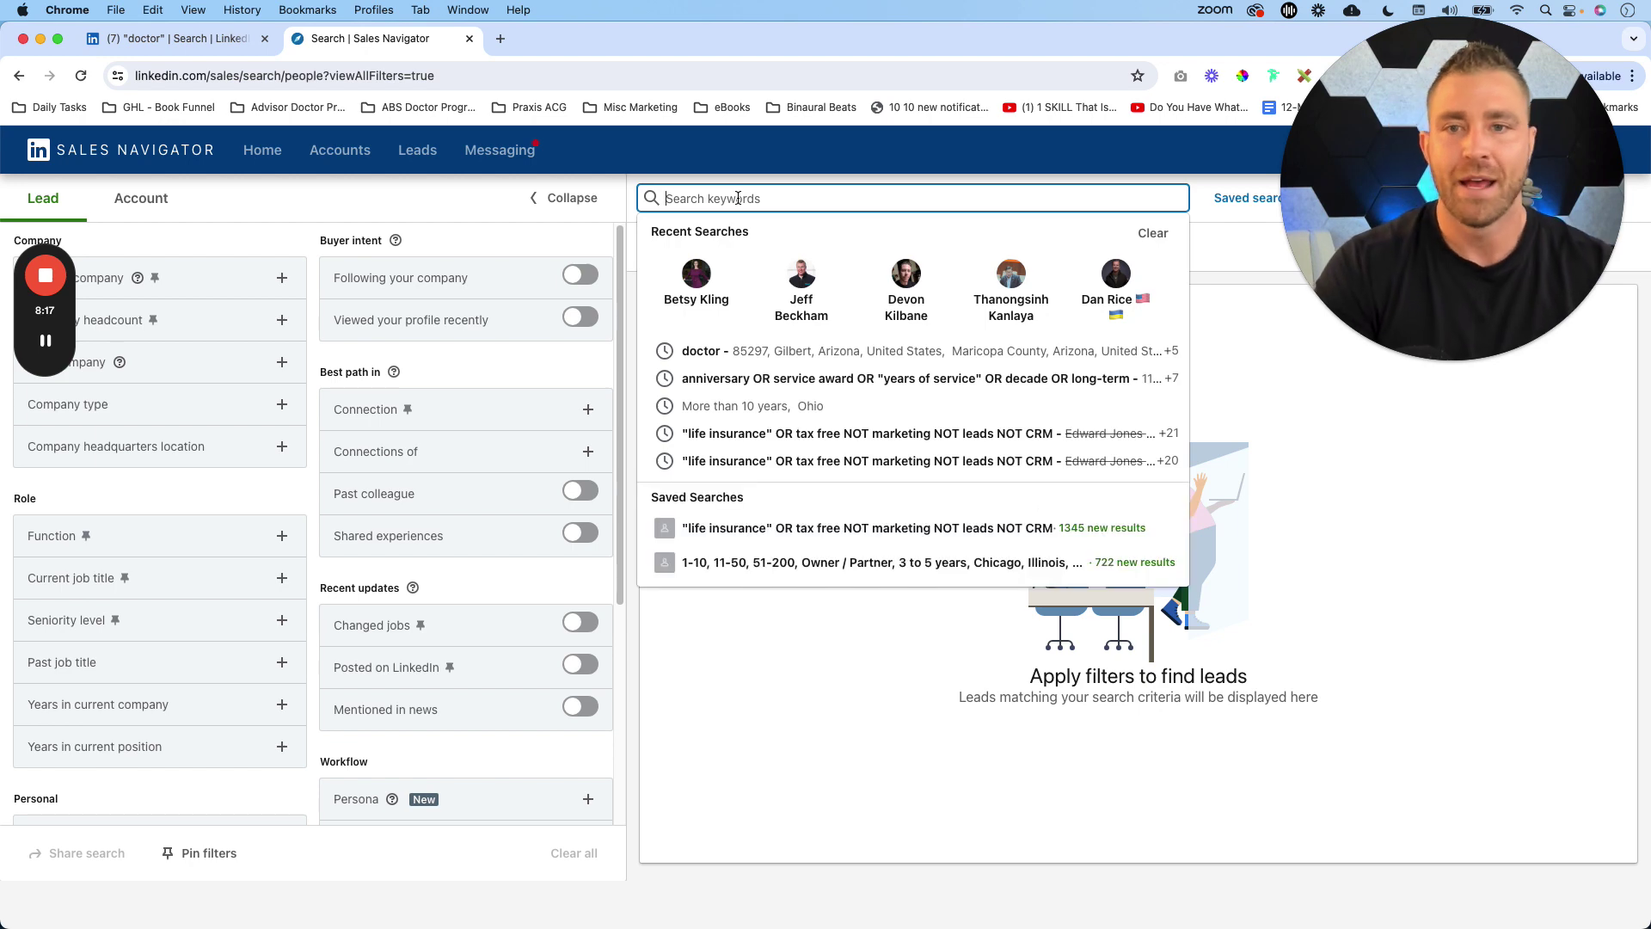
pyautogui.write('doctor')
pyautogui.press('Return')
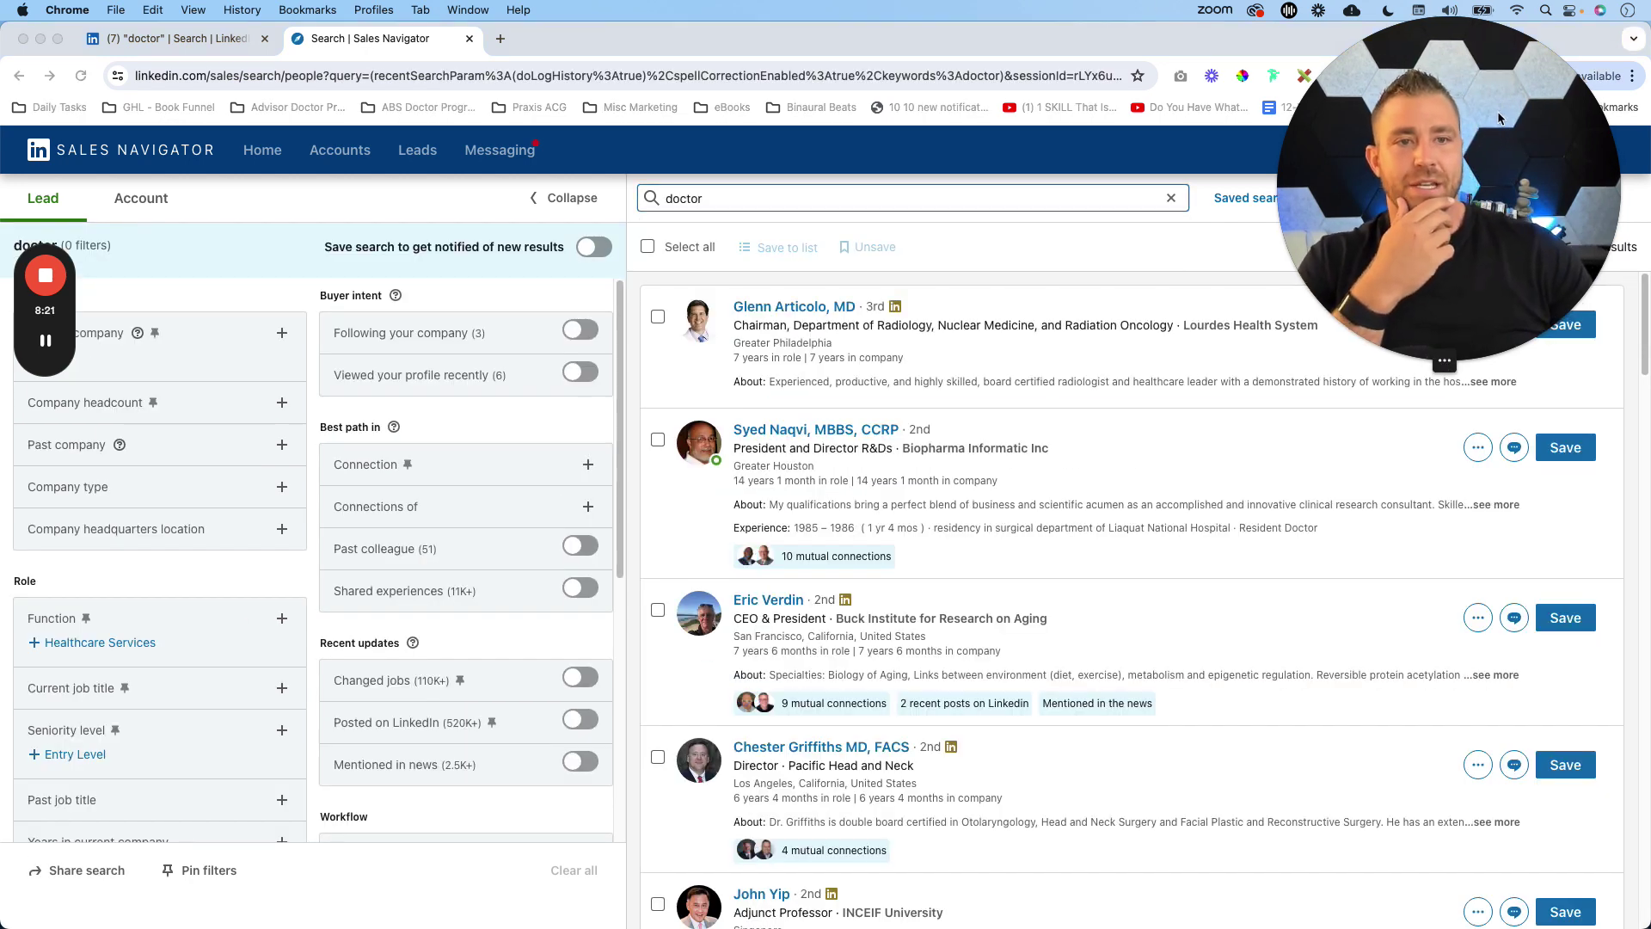
pyautogui.moveTo(1514, 102); pyautogui.dragTo(1286, 101)
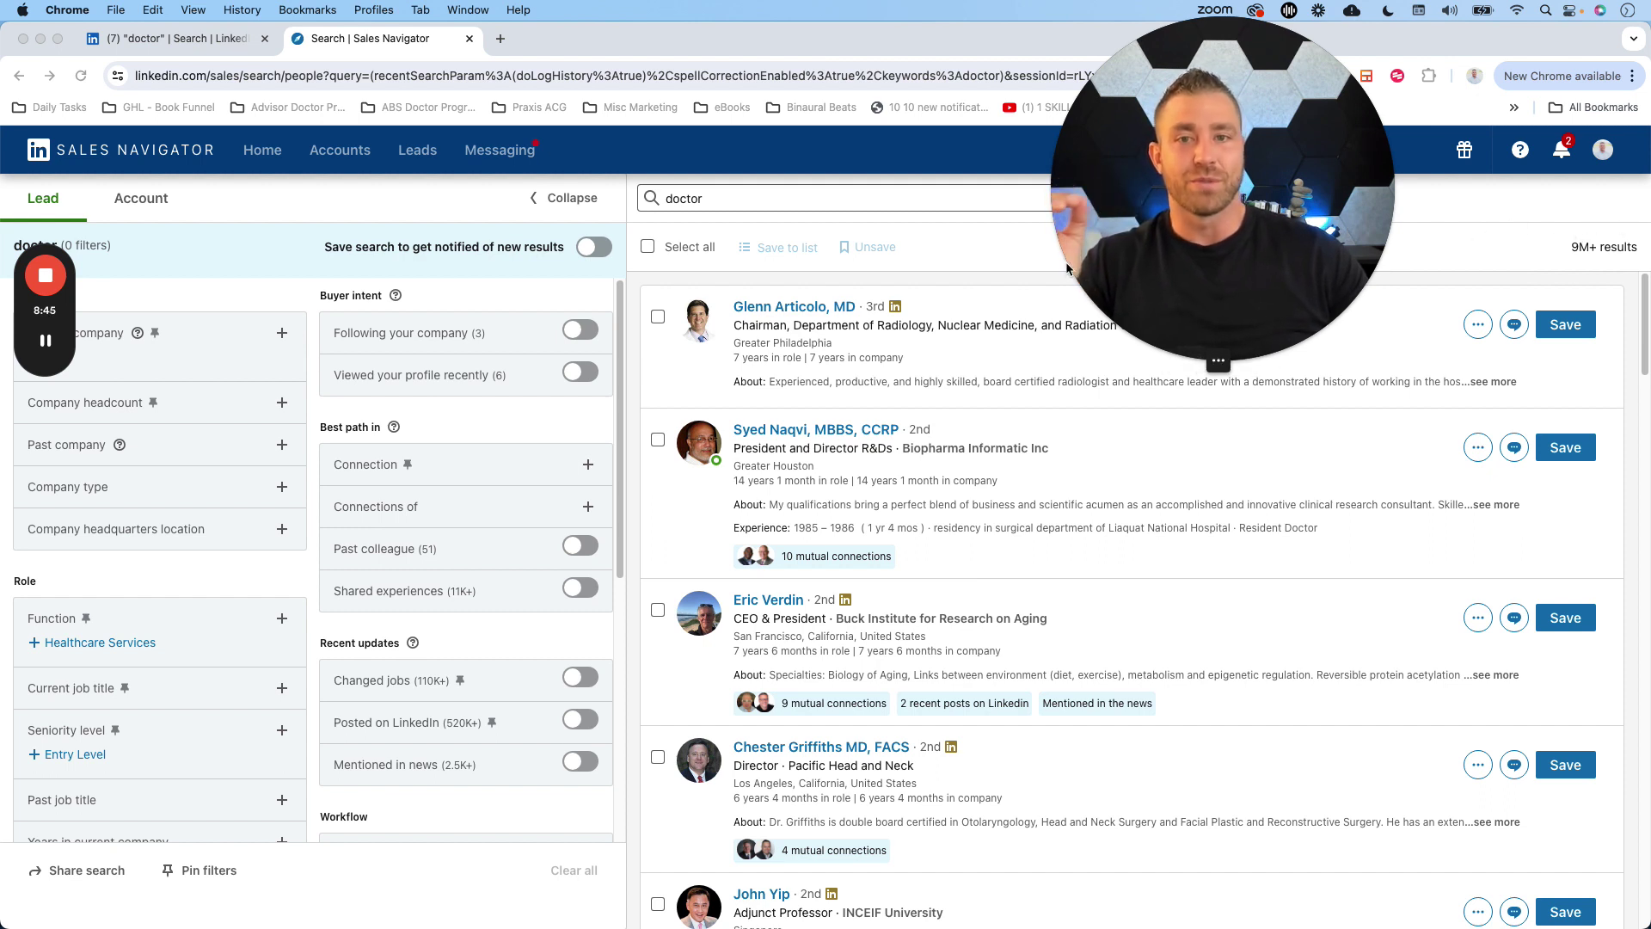
pyautogui.moveTo(1198, 177); pyautogui.dragTo(1431, 147)
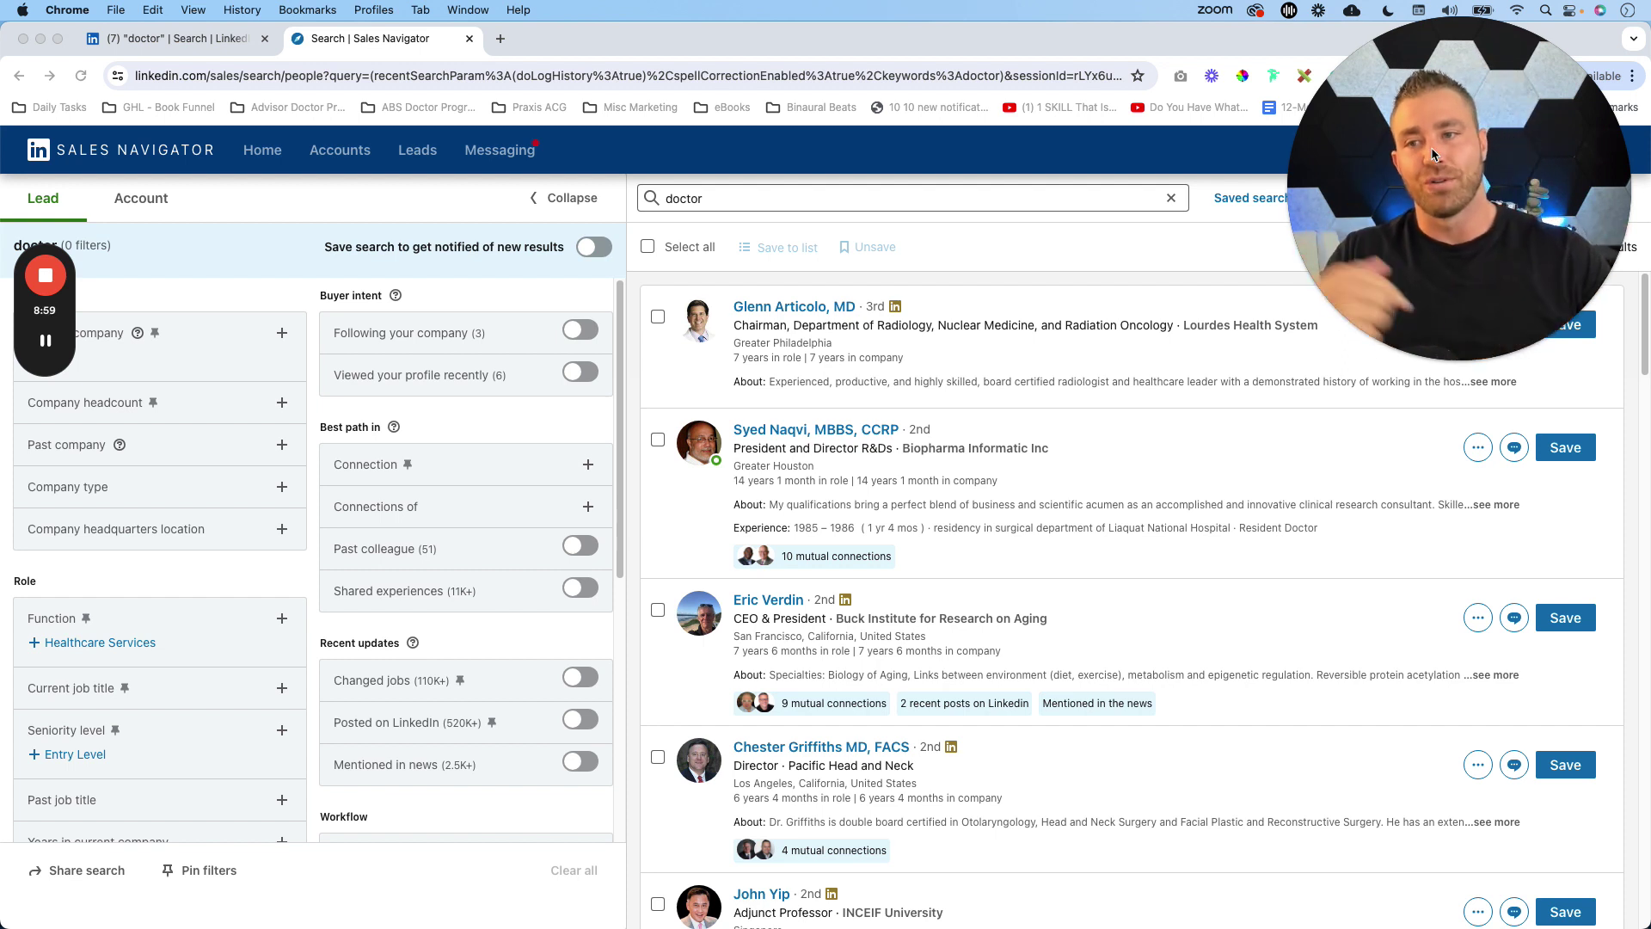
pyautogui.scroll(-3, 238, 475)
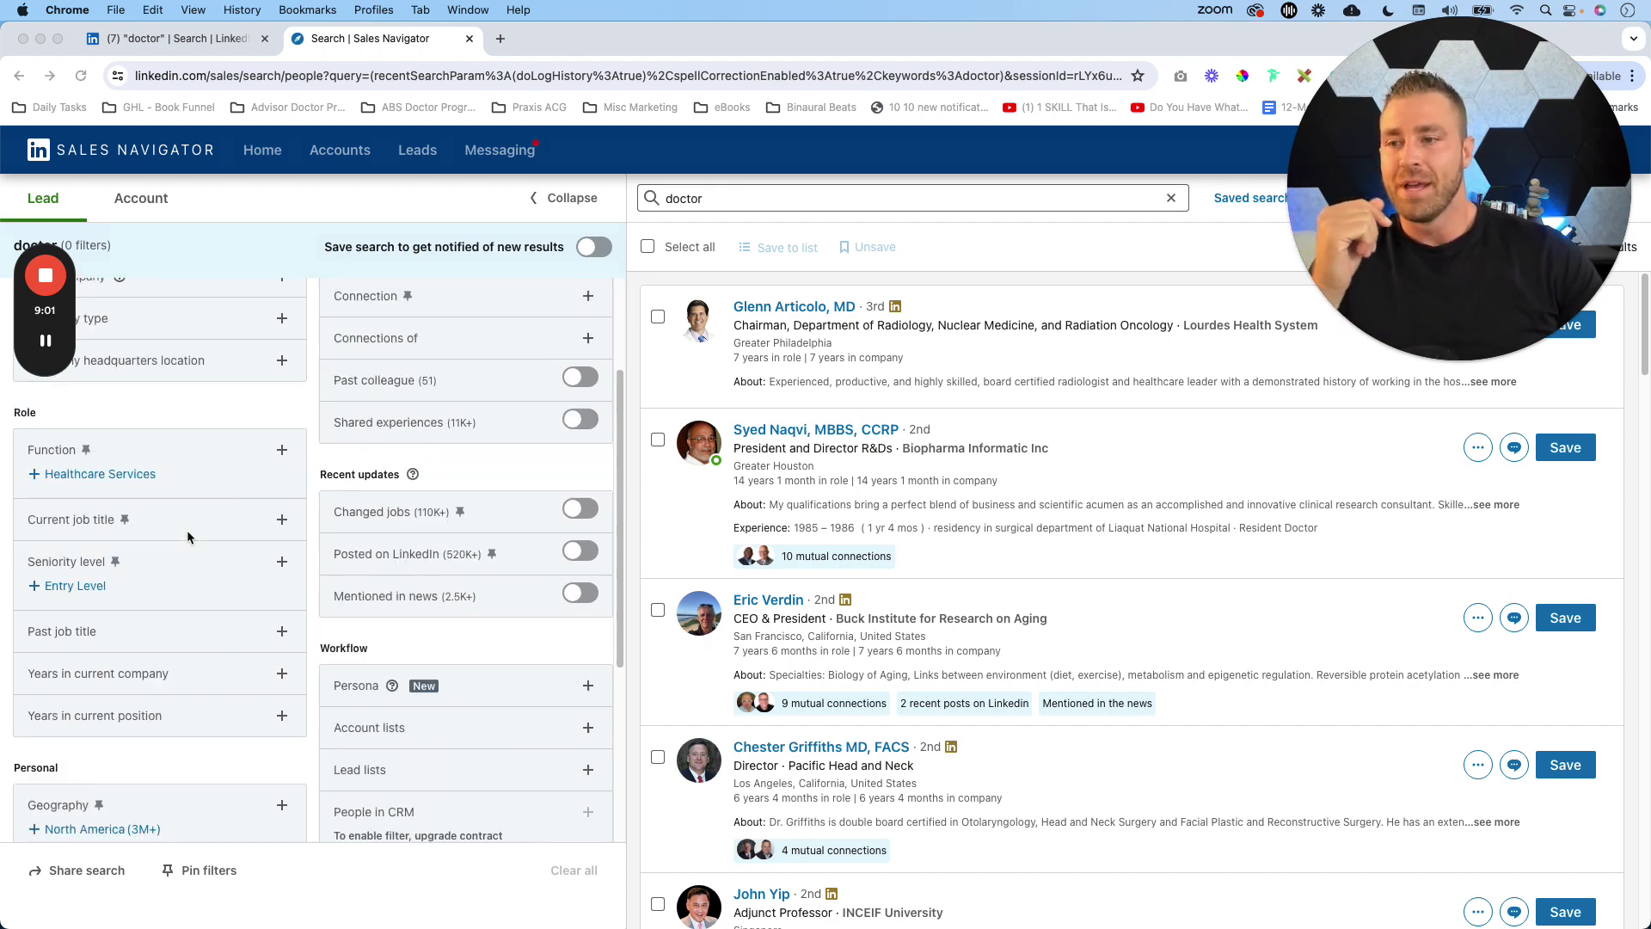
# Add then remove a Gilbert, Arizona geography filter, leaving Geography options open with no location.
pyautogui.scroll(-3, 187, 529)
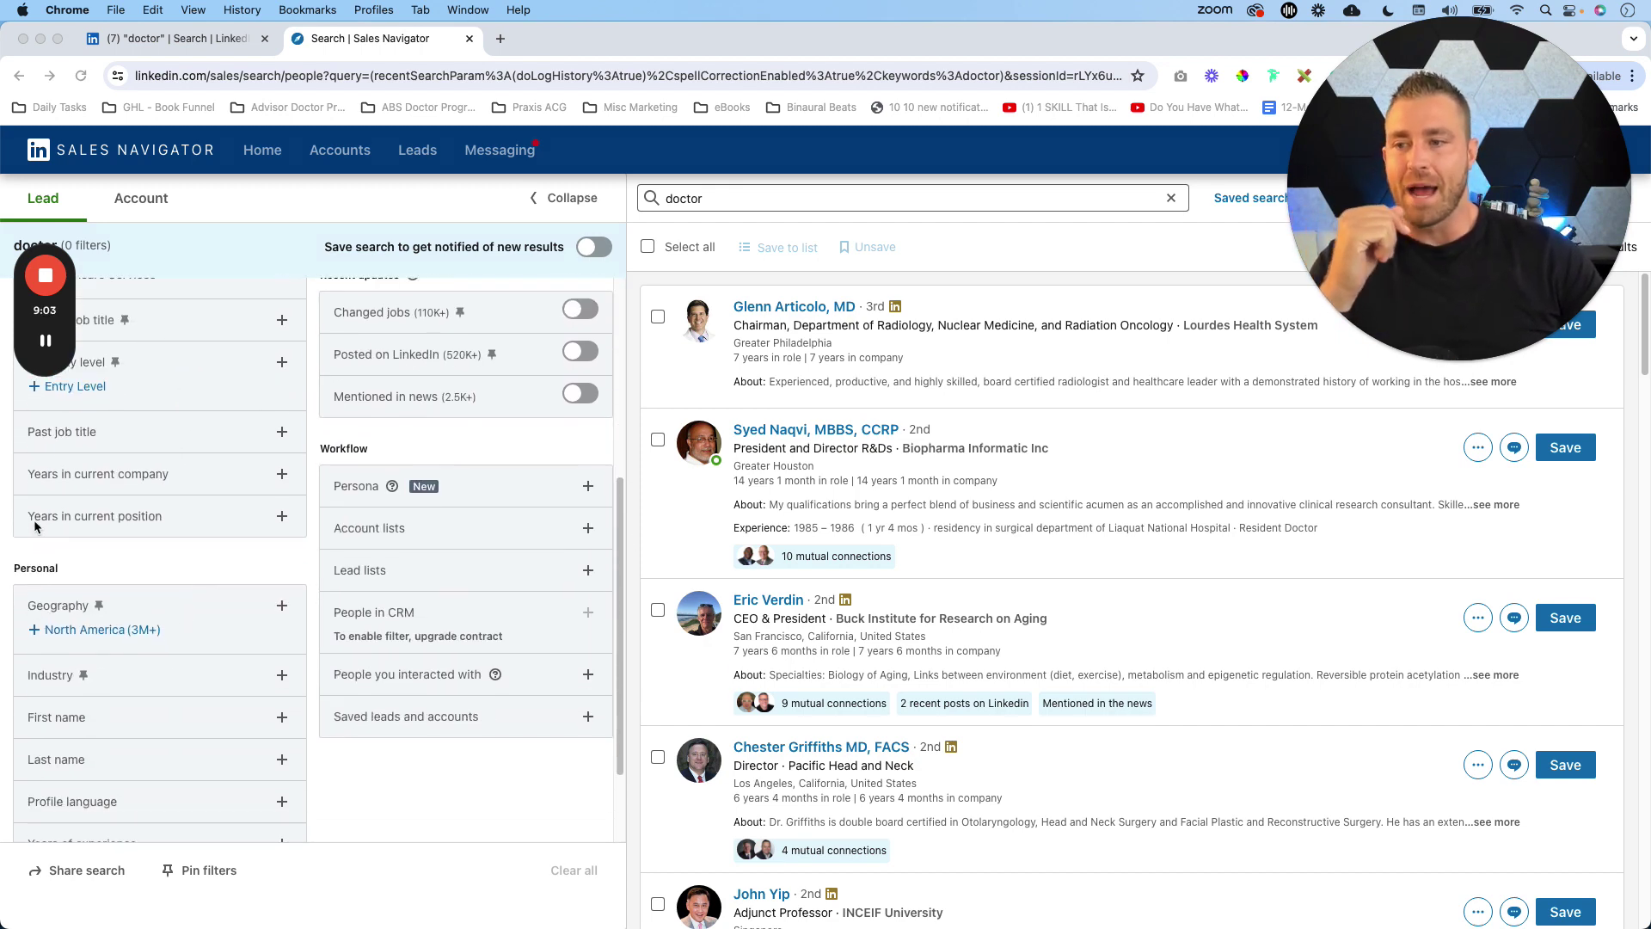
pyautogui.click(282, 607)
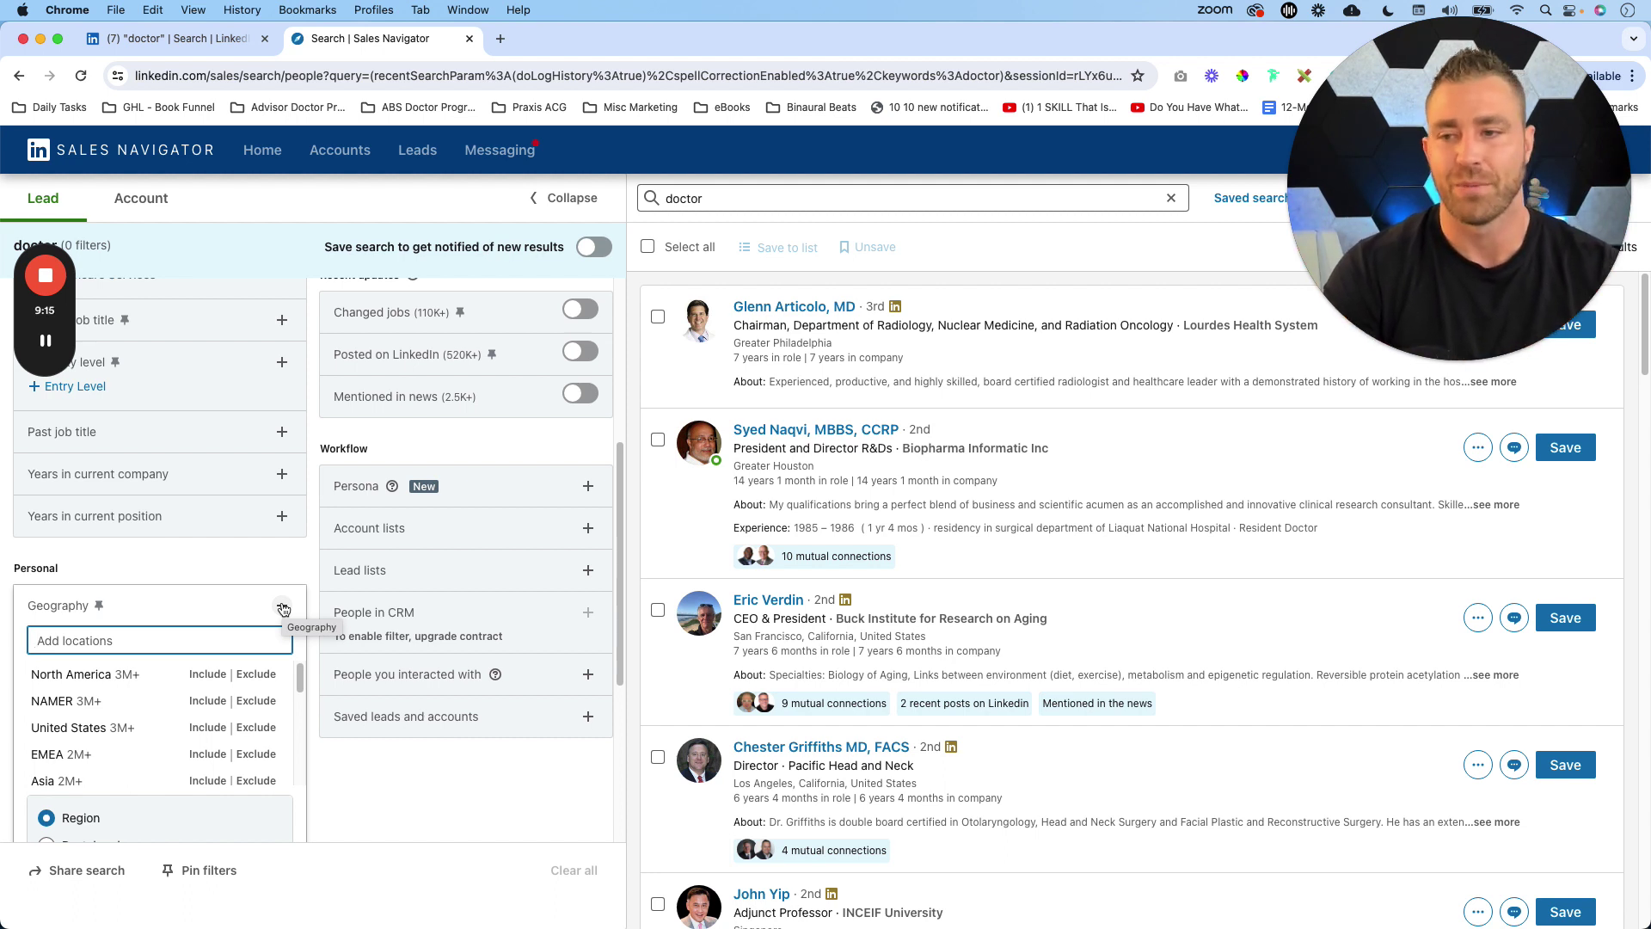
pyautogui.write('gilbert')
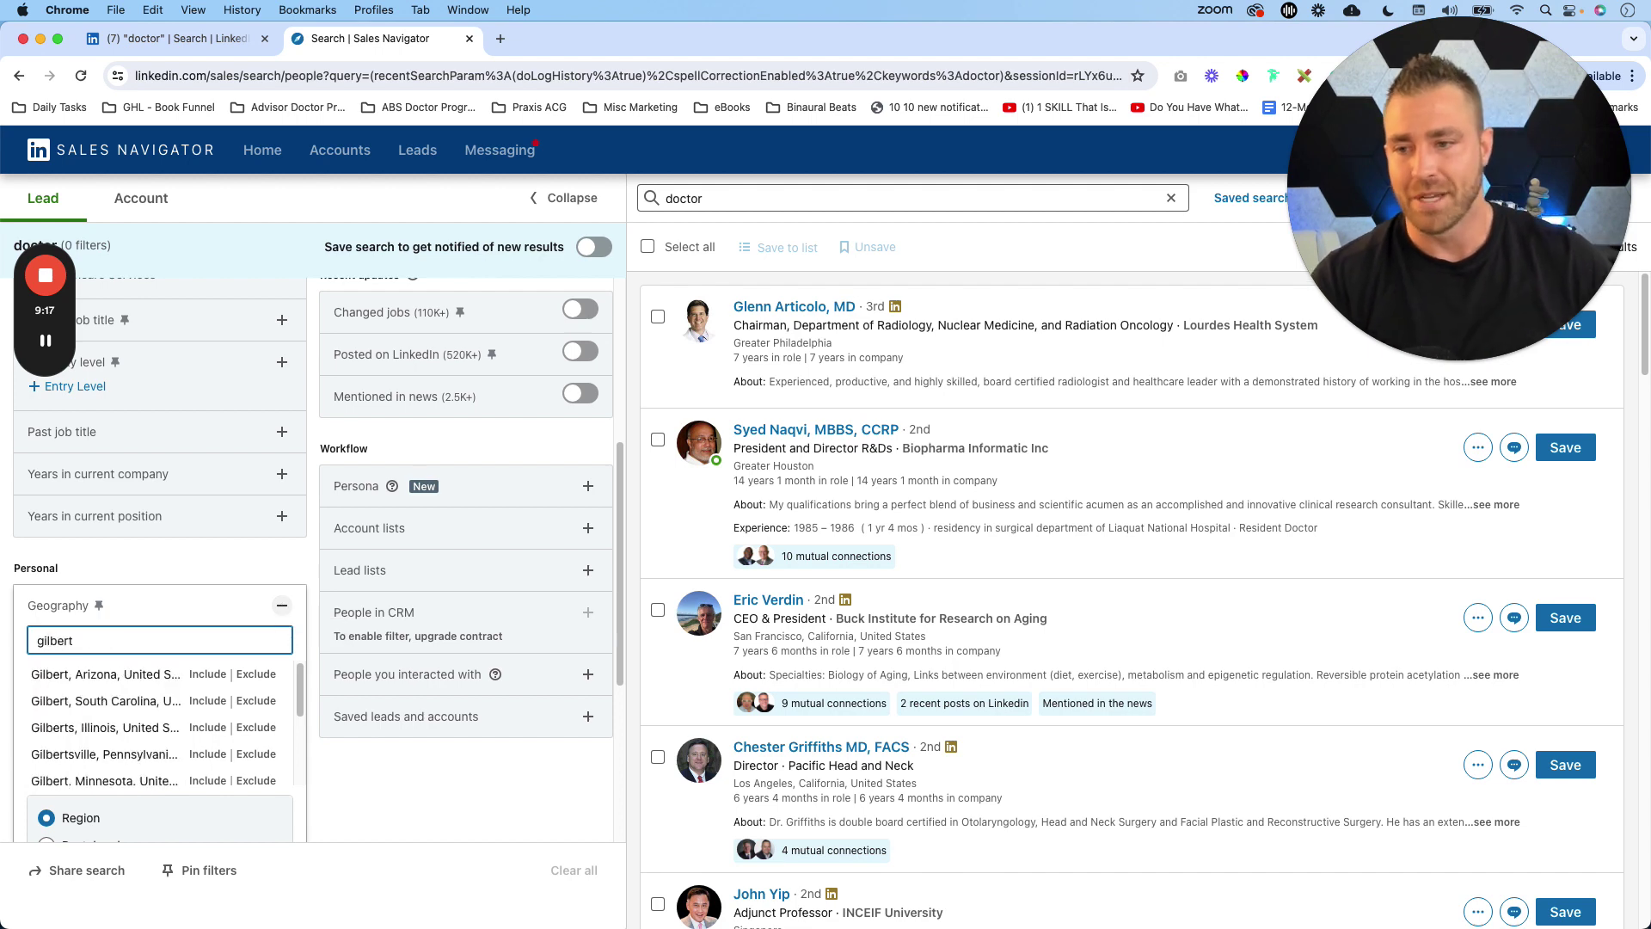
pyautogui.click(215, 679)
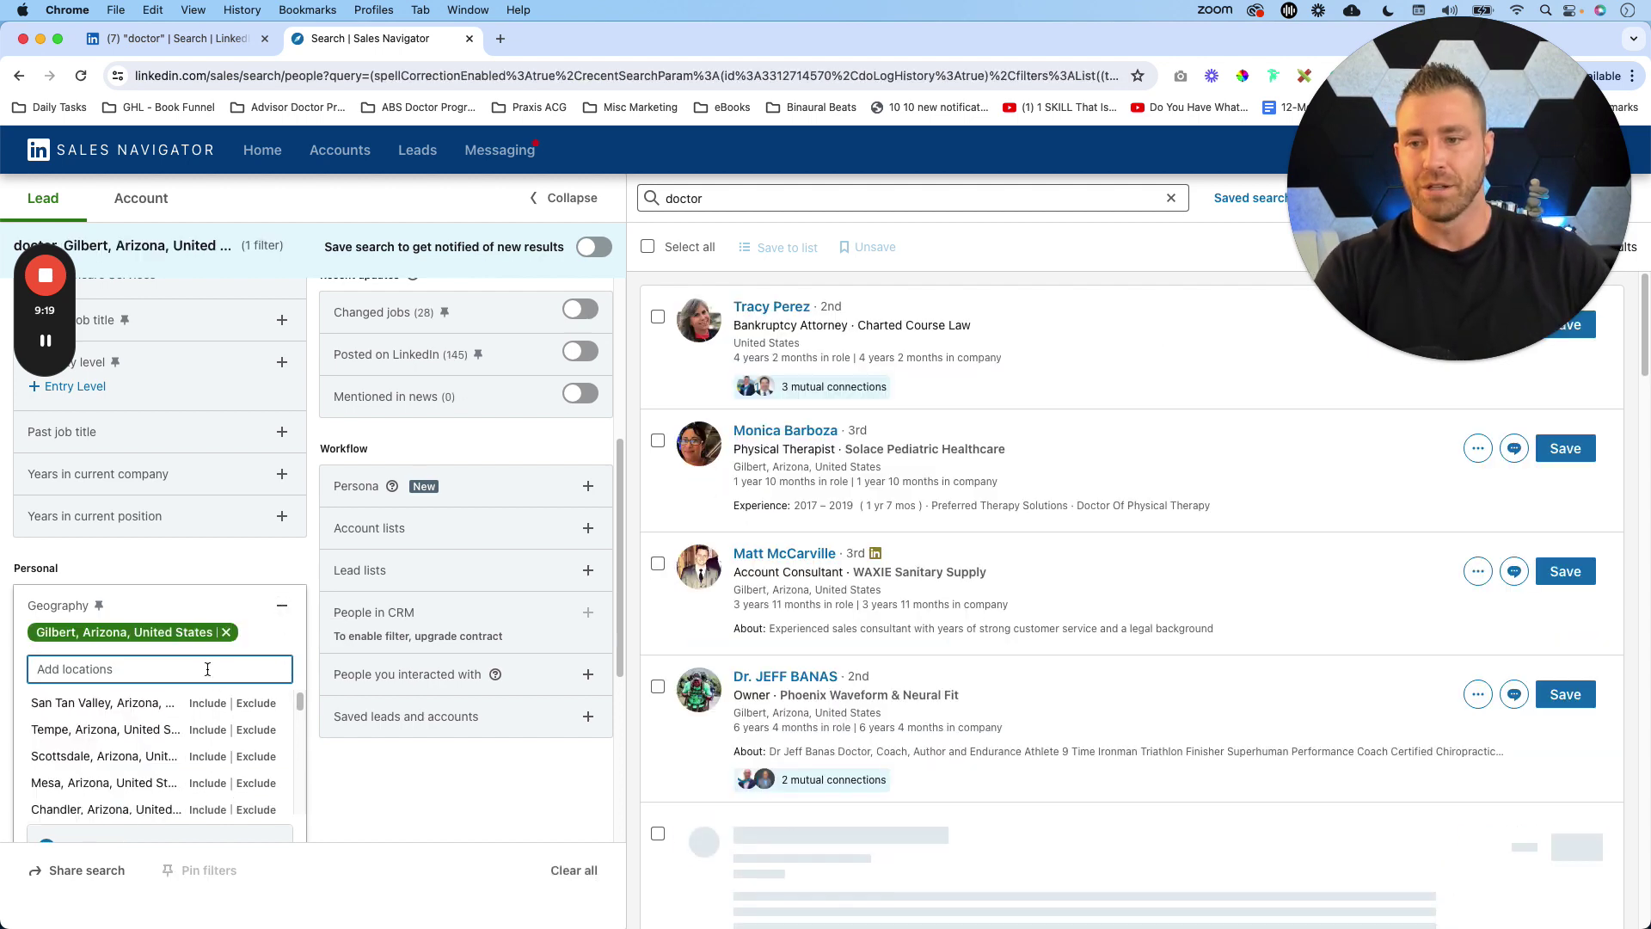
pyautogui.moveTo(1483, 48); pyautogui.dragTo(1376, 50)
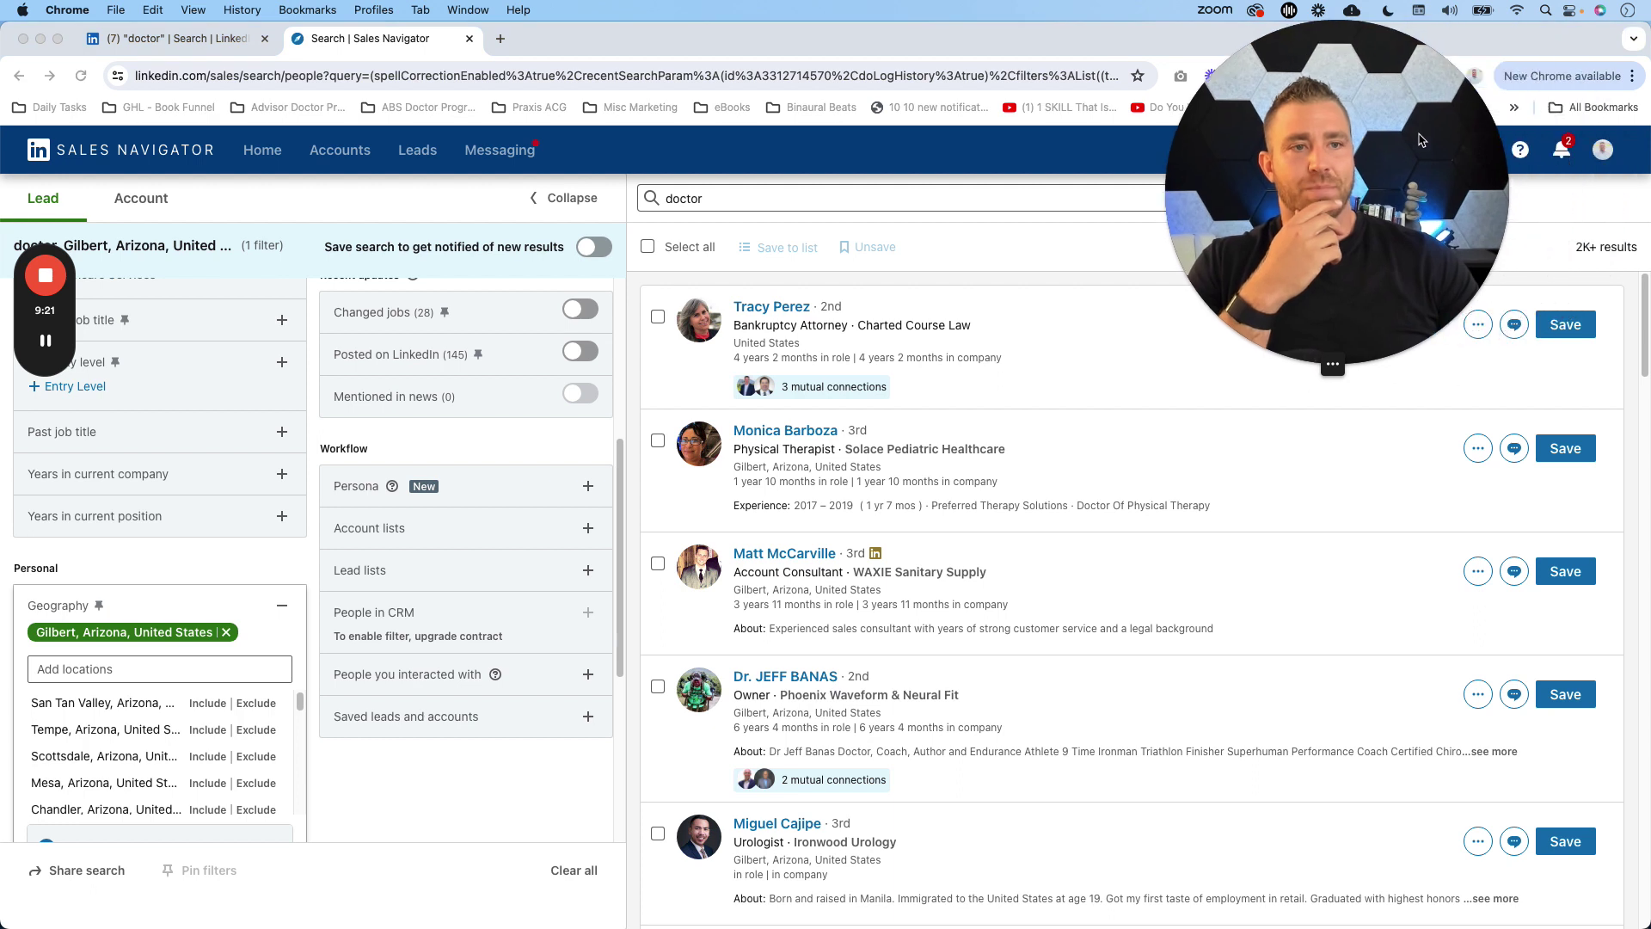
pyautogui.click(226, 632)
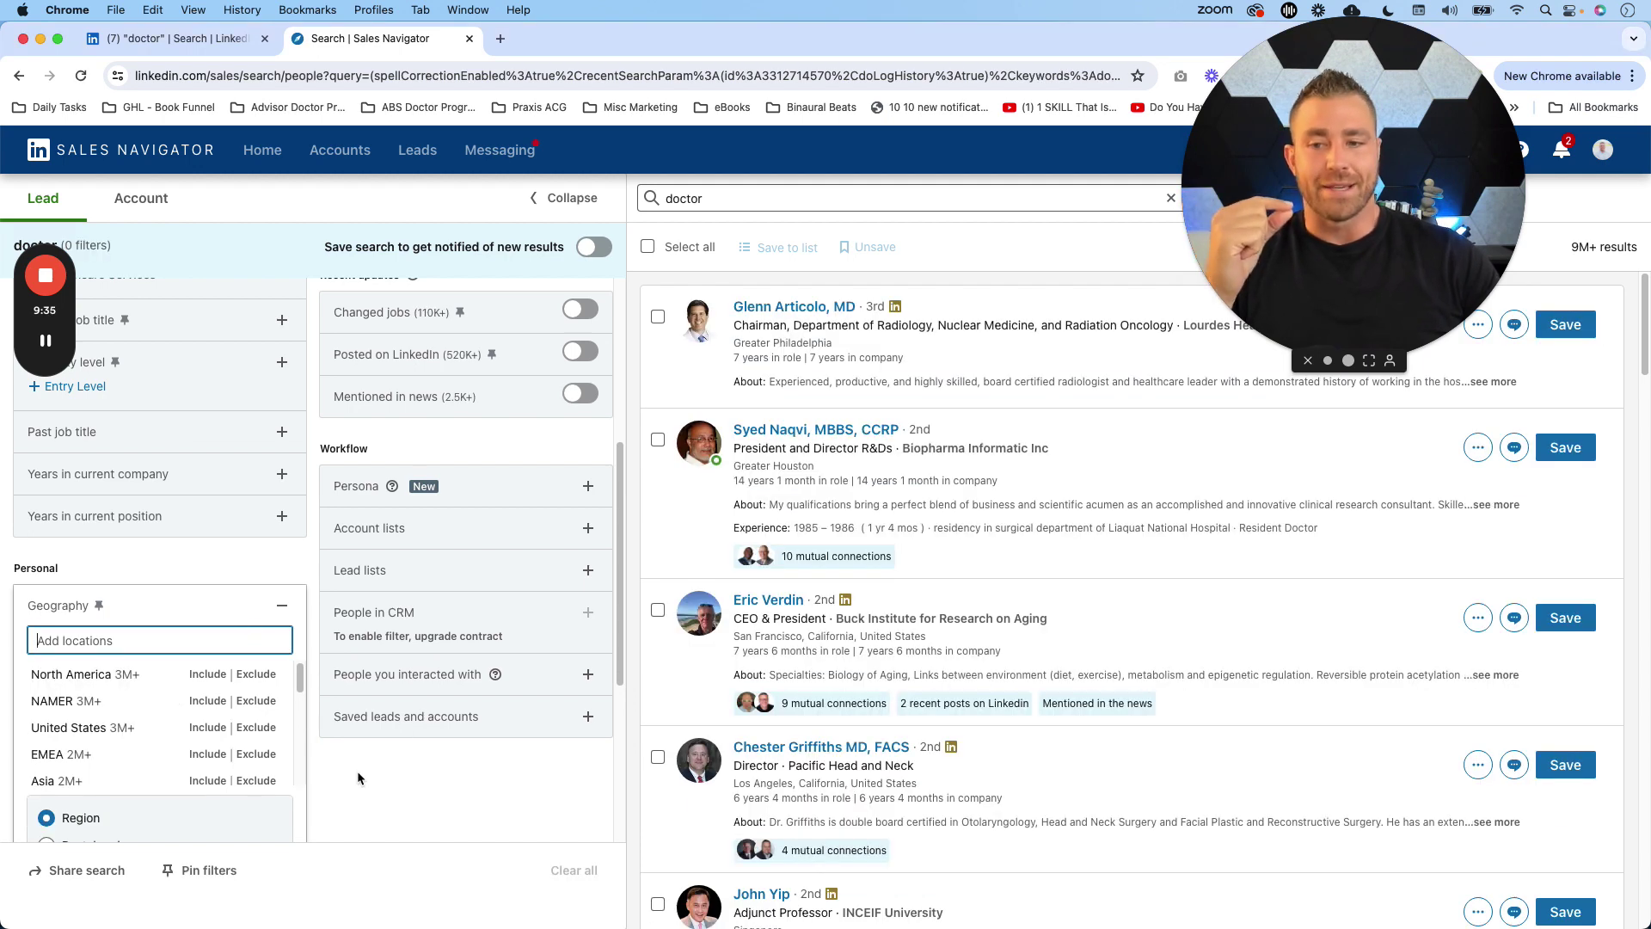
pyautogui.click(361, 779)
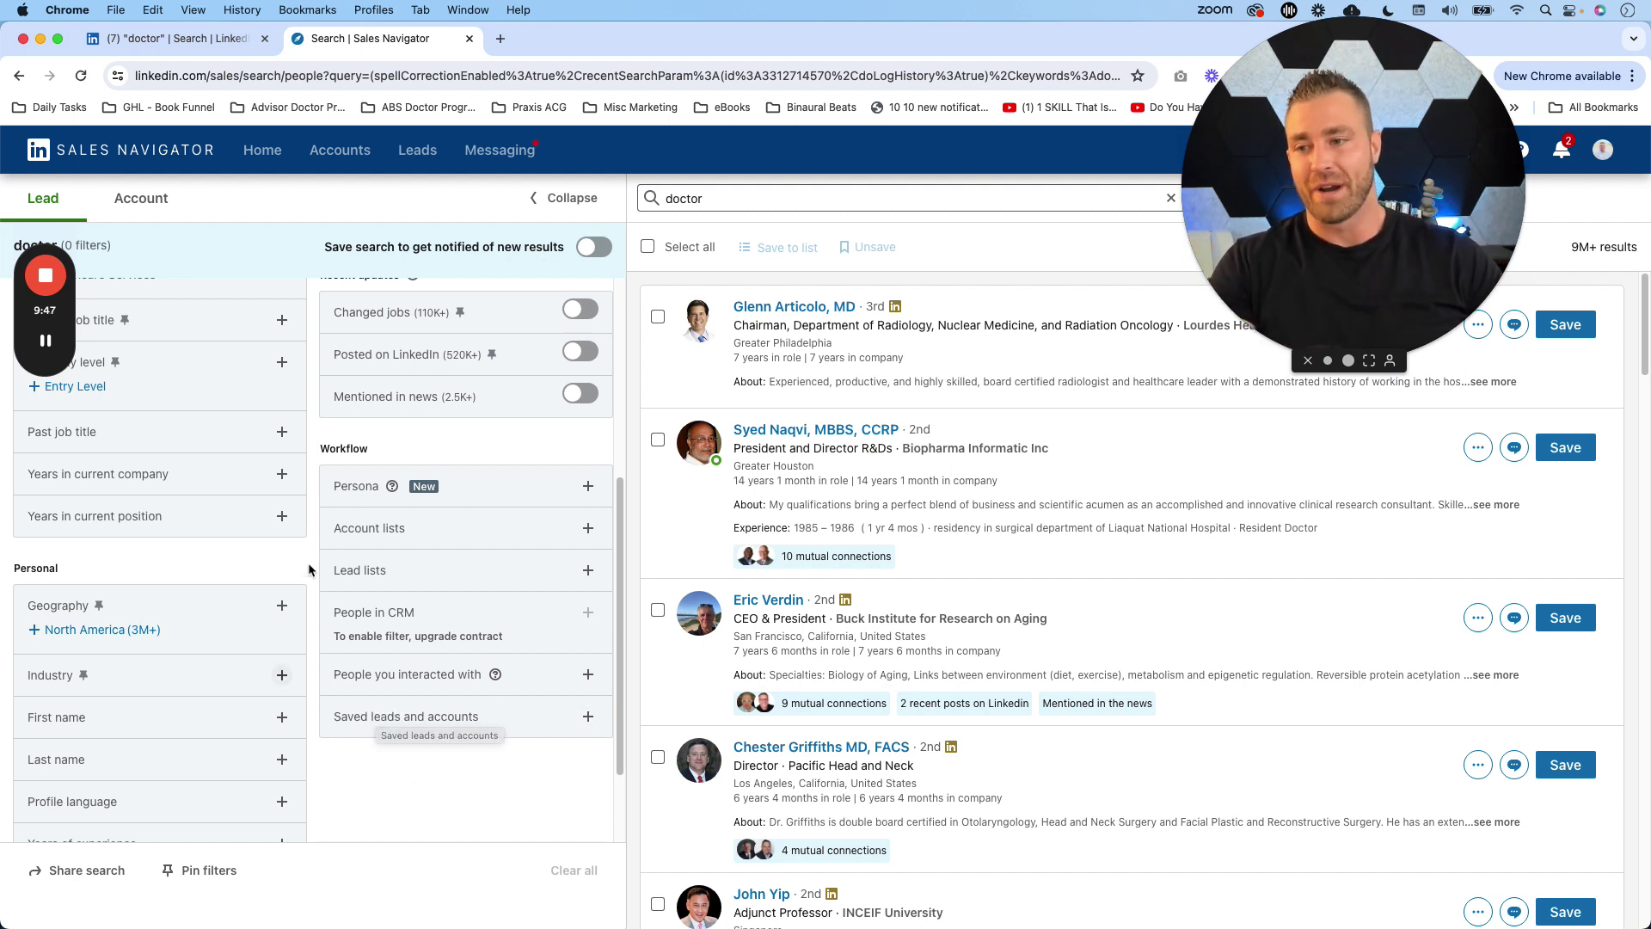
pyautogui.click(281, 607)
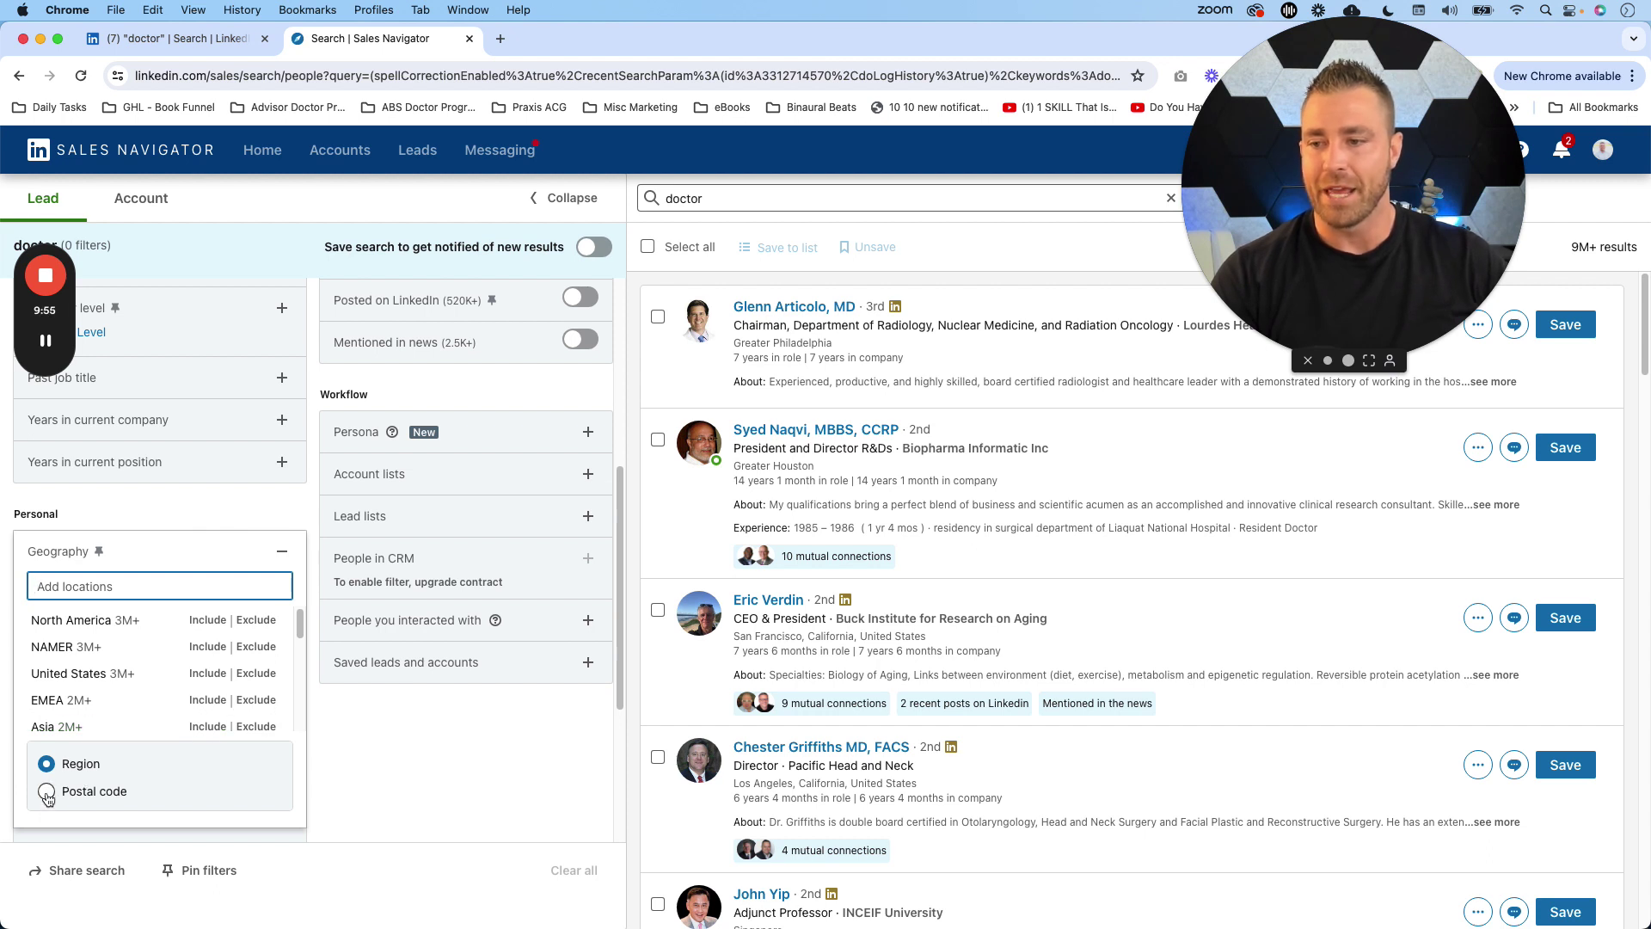
# Restrict leads to within 25 mi of postal code 85297, Gilbert, Arizona, giving 29K+ results.
pyautogui.click(46, 792)
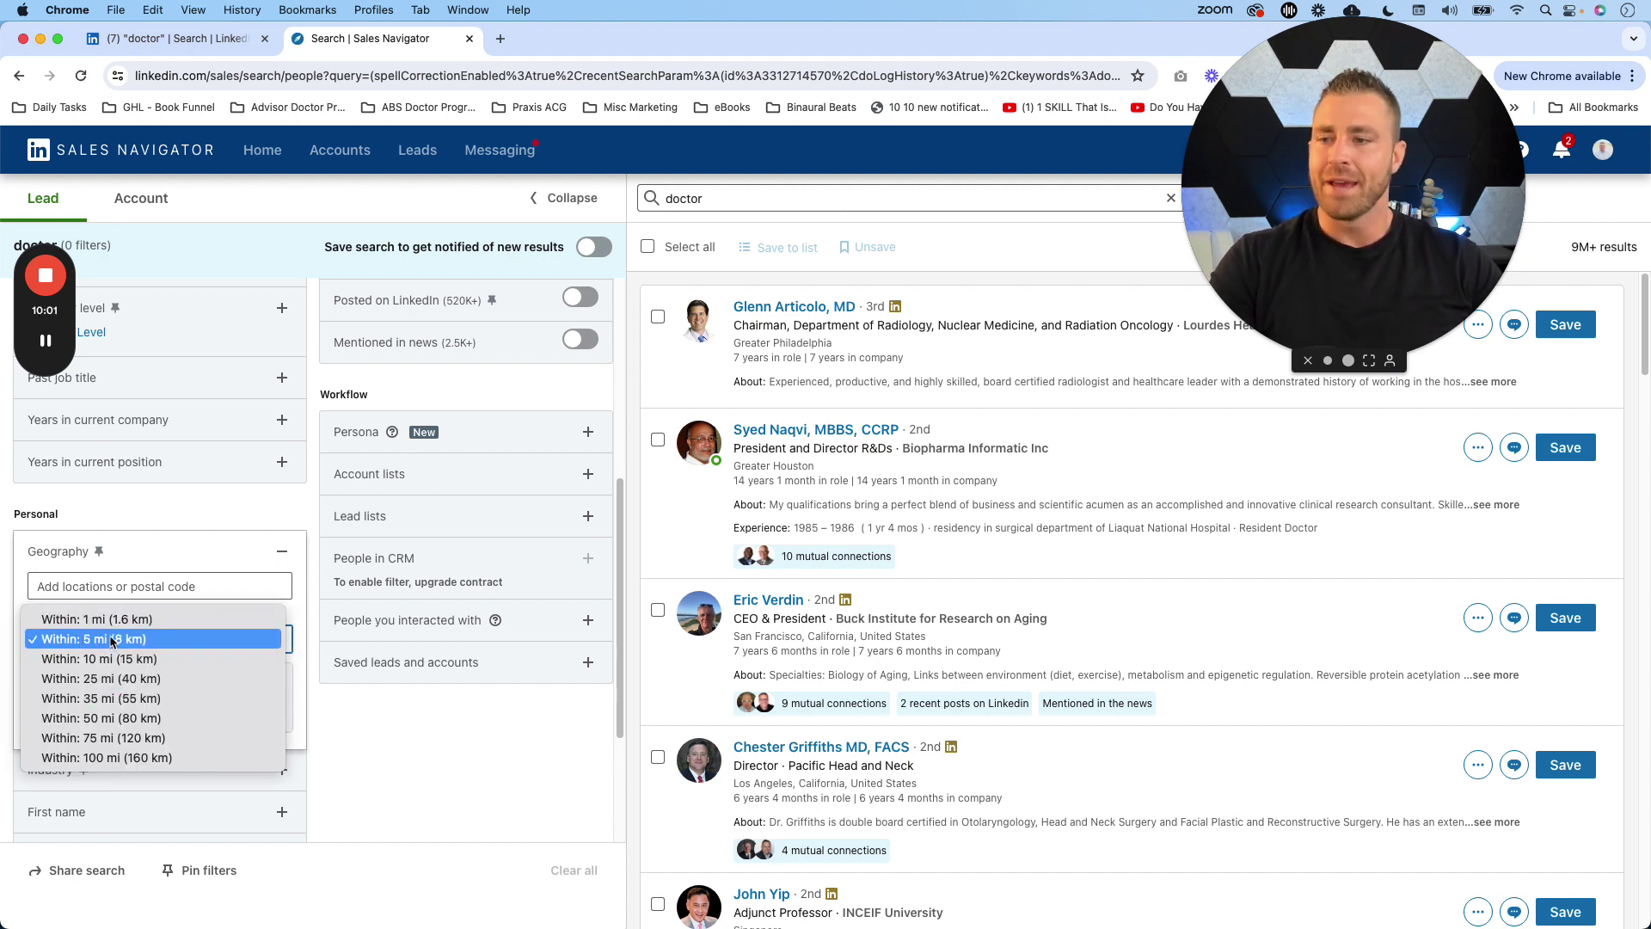
pyautogui.click(110, 680)
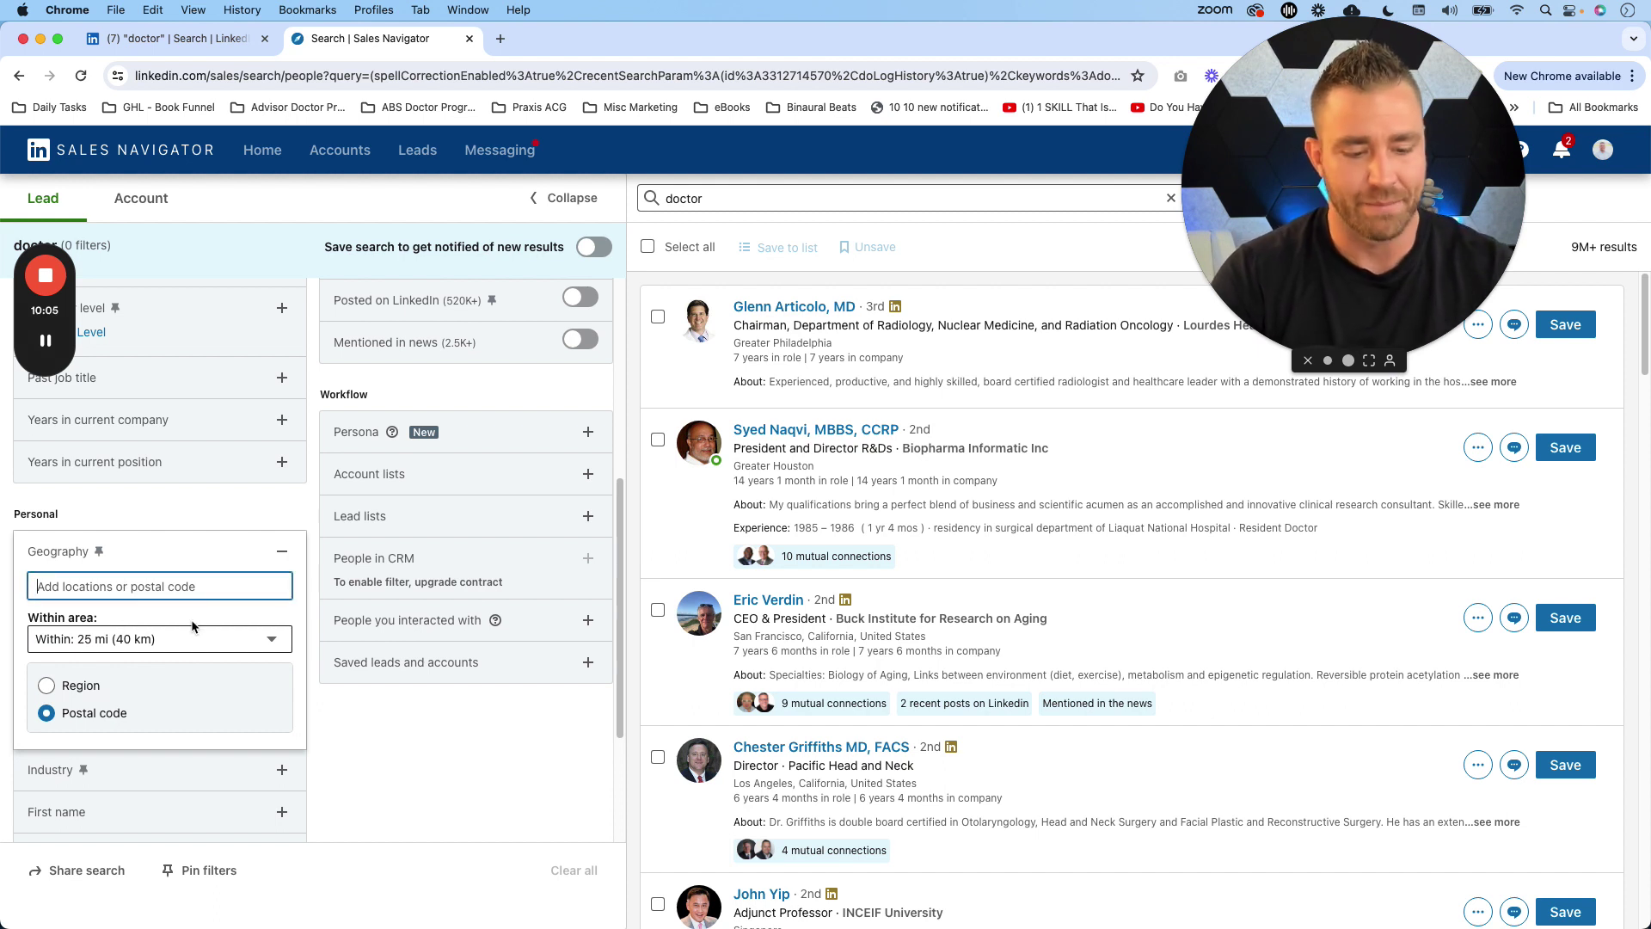
pyautogui.write('85297')
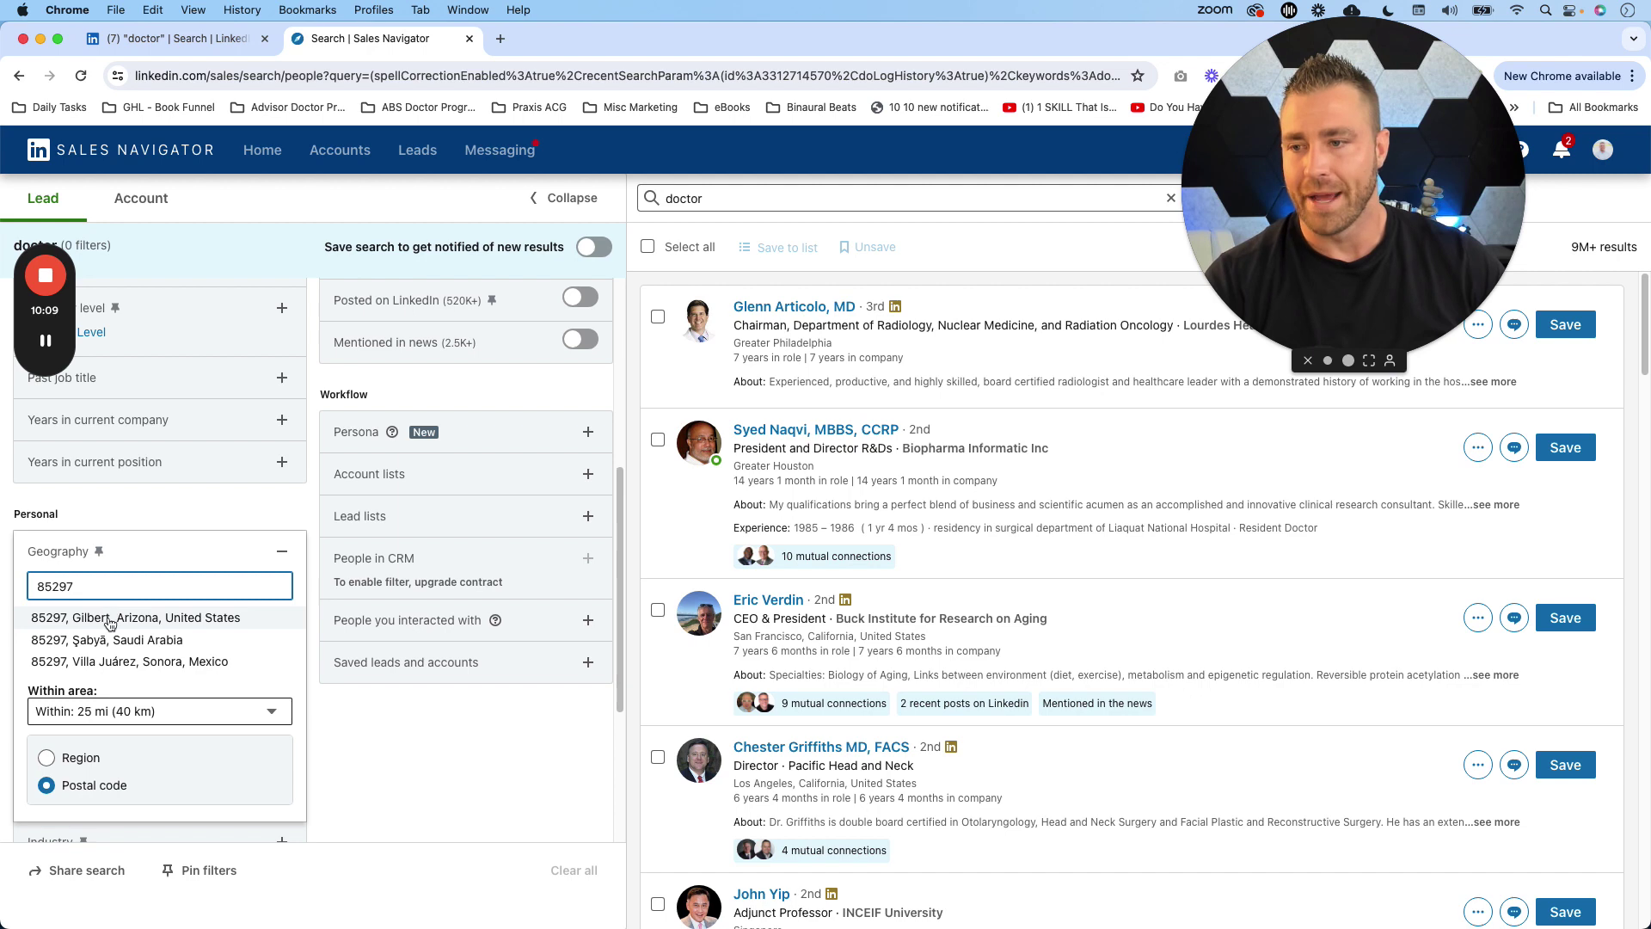
pyautogui.click(108, 617)
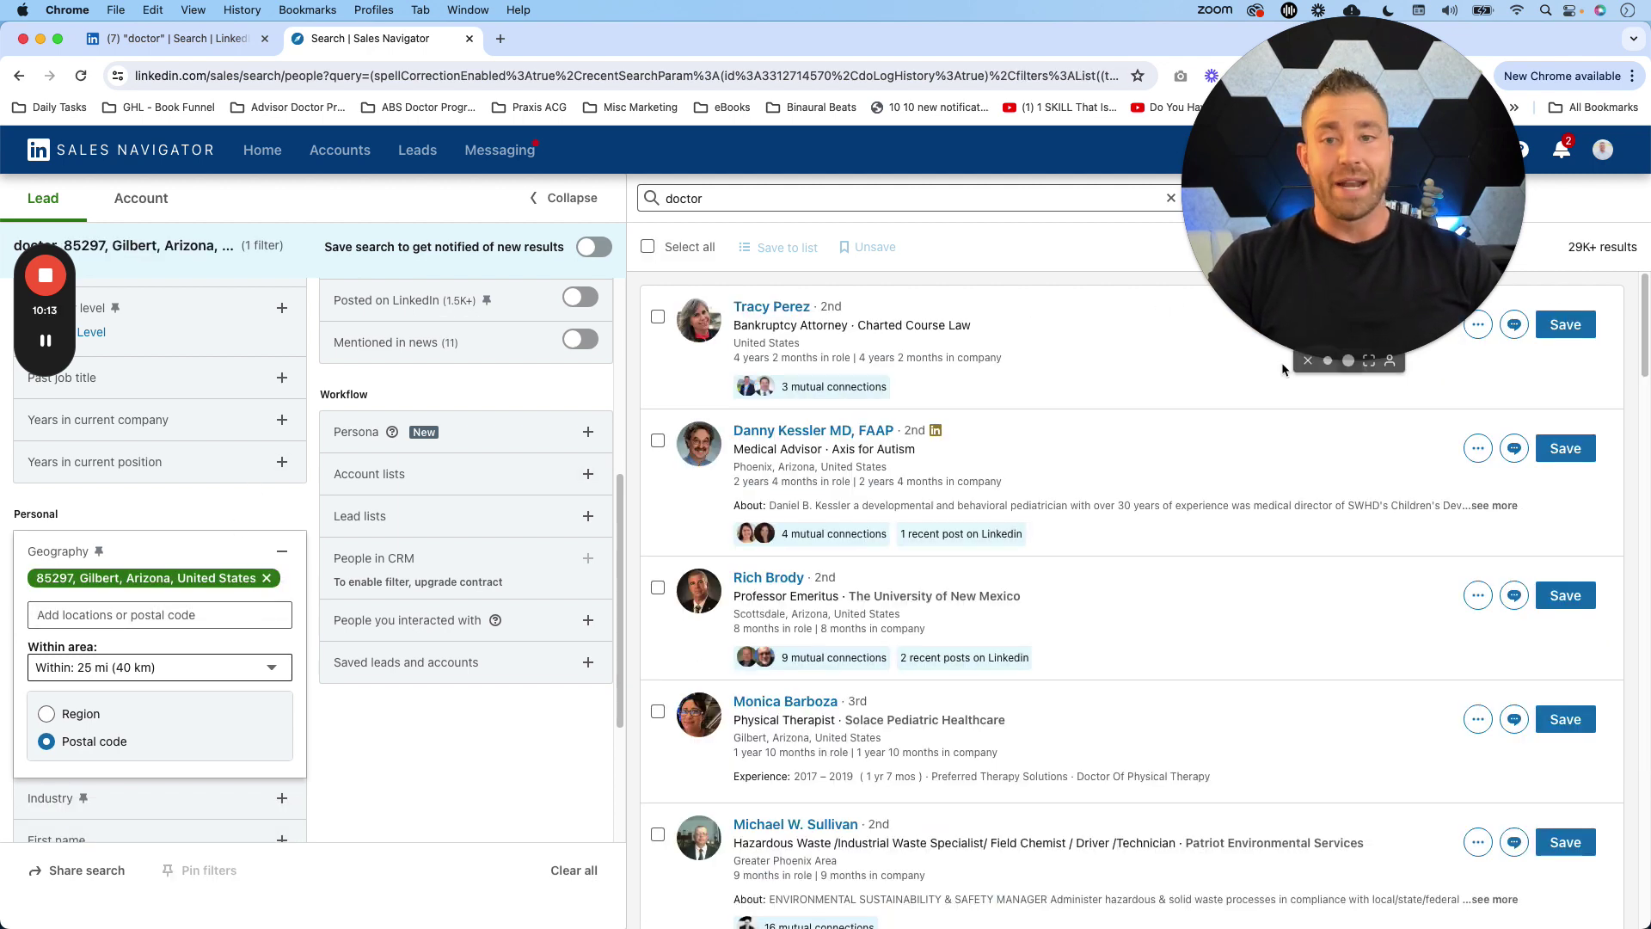
pyautogui.click(491, 763)
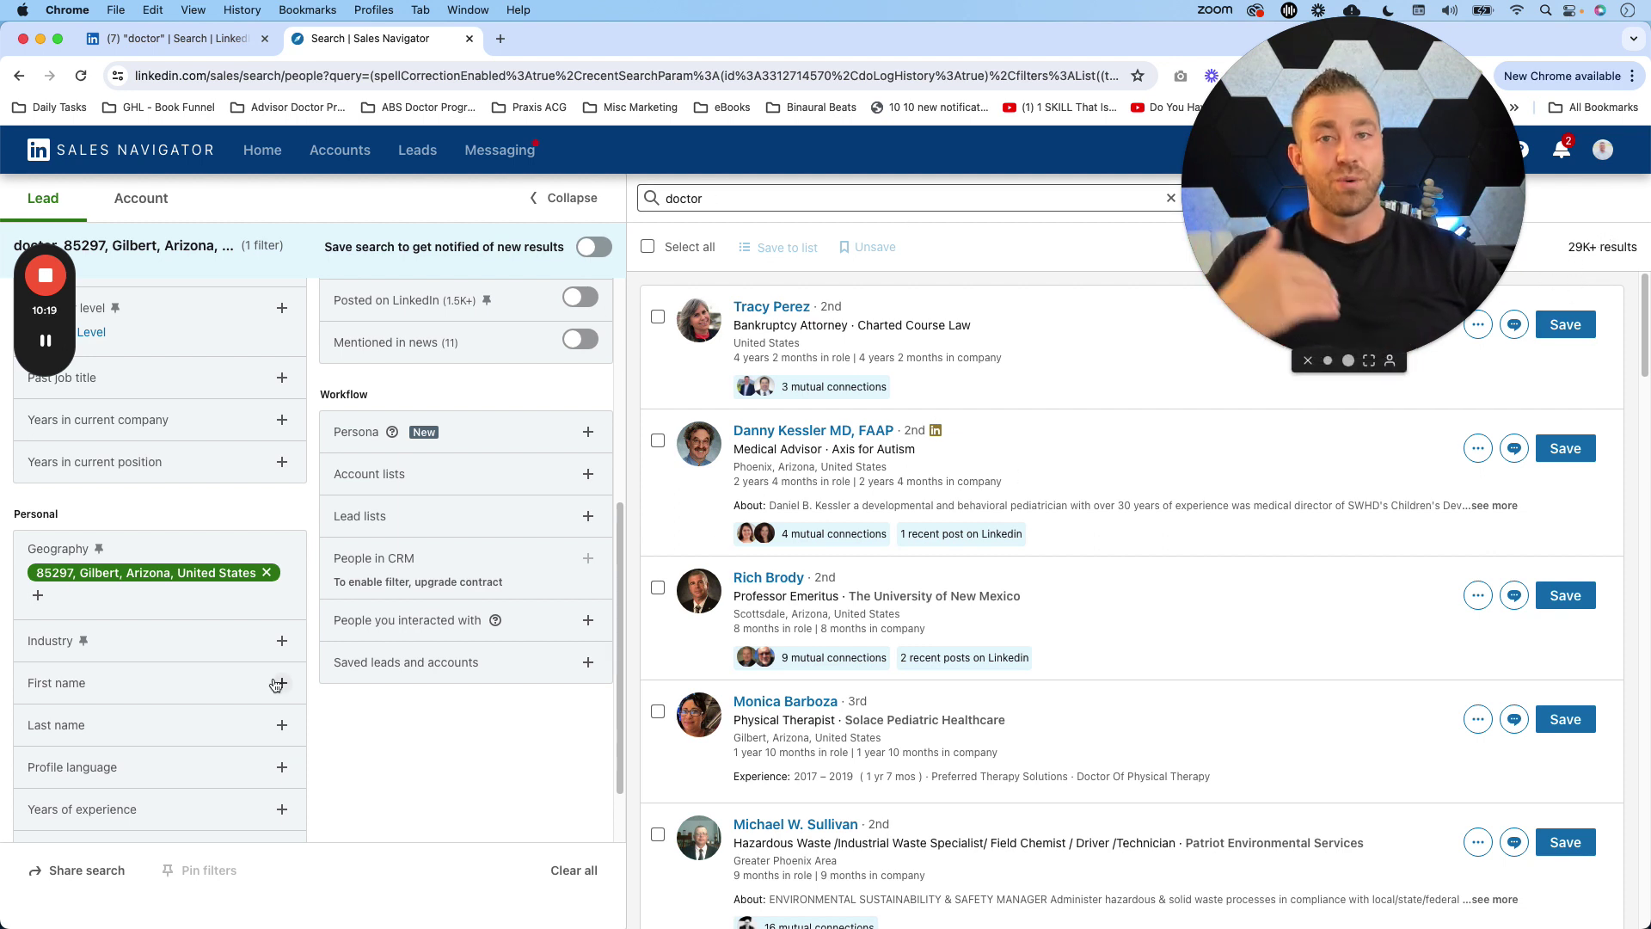
pyautogui.scroll(1, 507, 765)
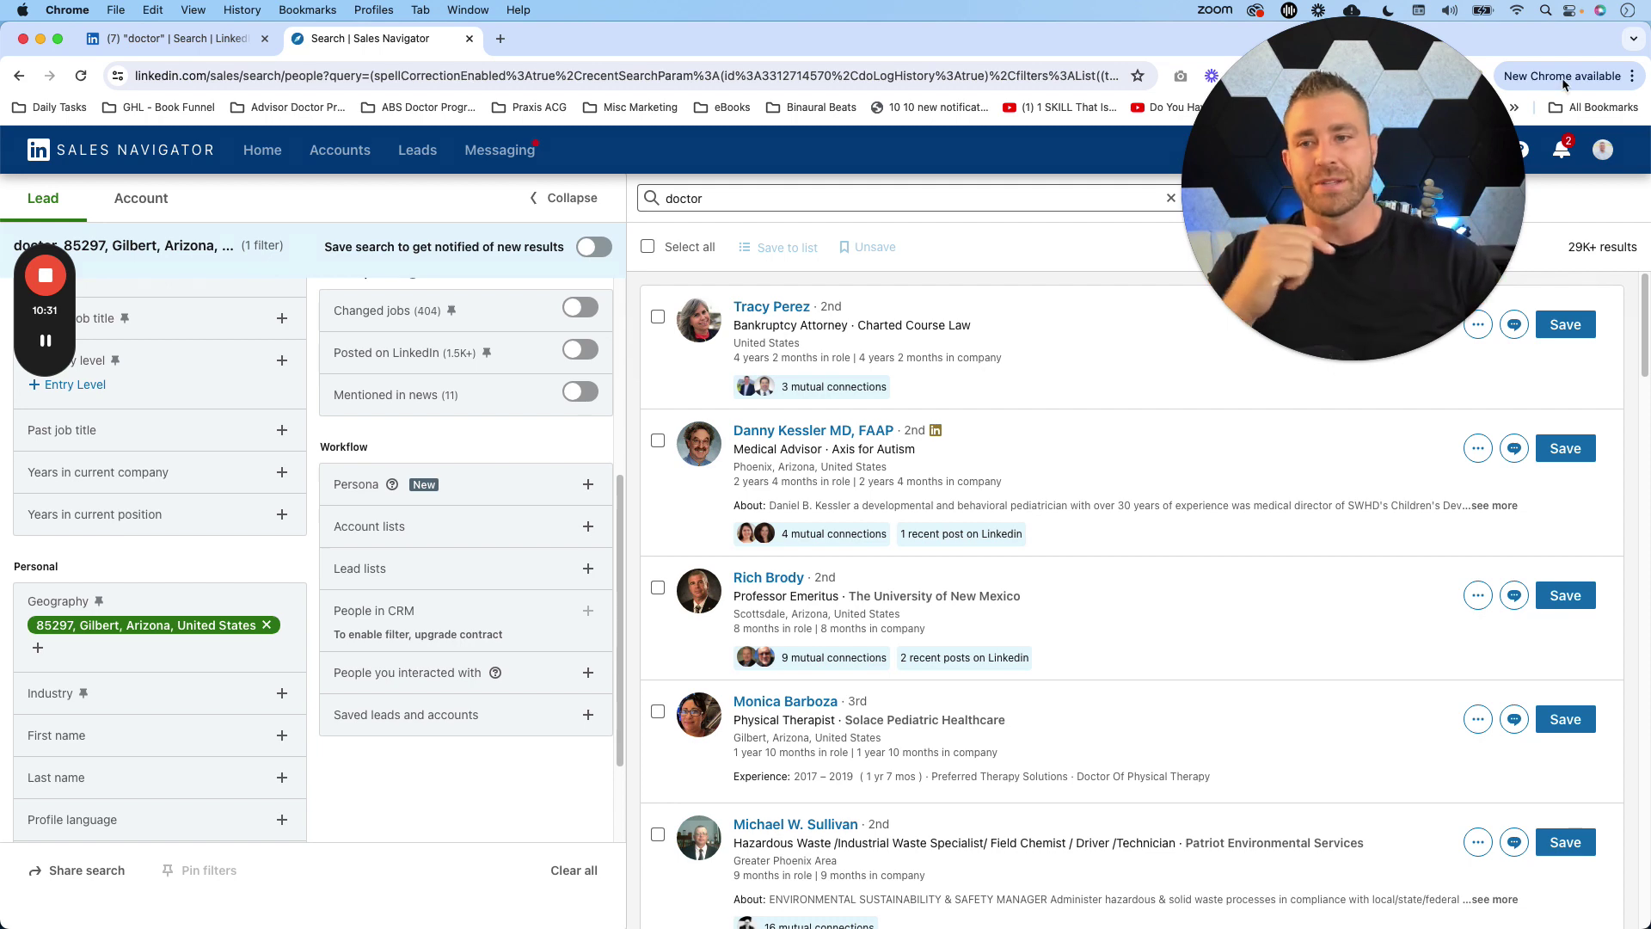
pyautogui.scroll(5, 426, 426)
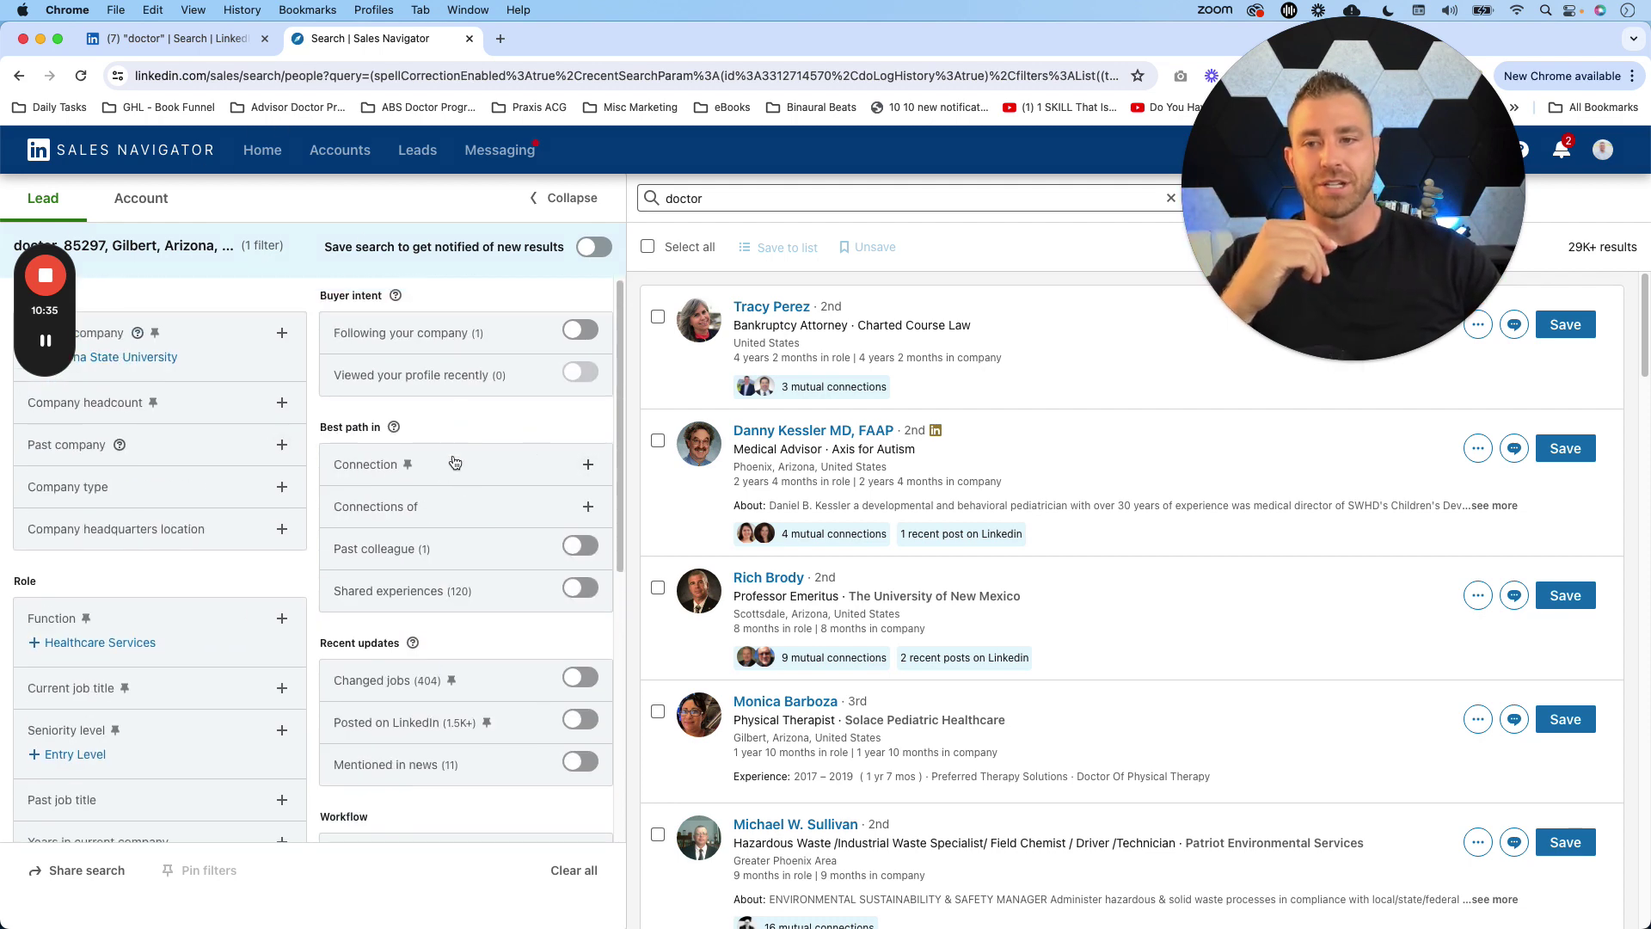
pyautogui.click(497, 463)
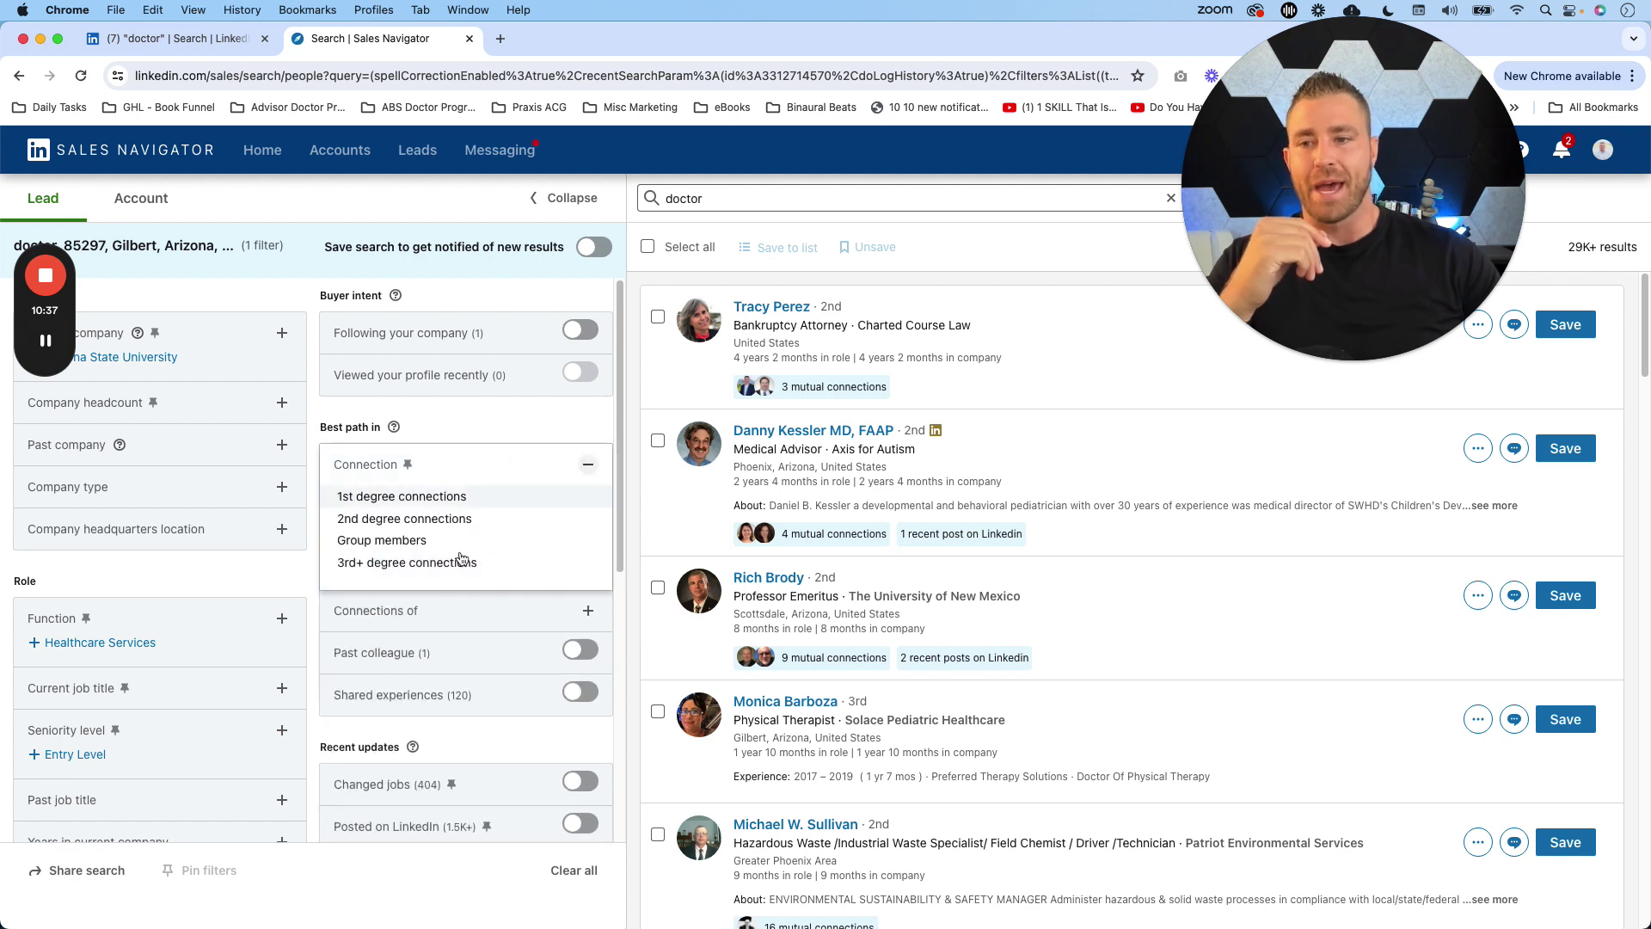
pyautogui.click(440, 517)
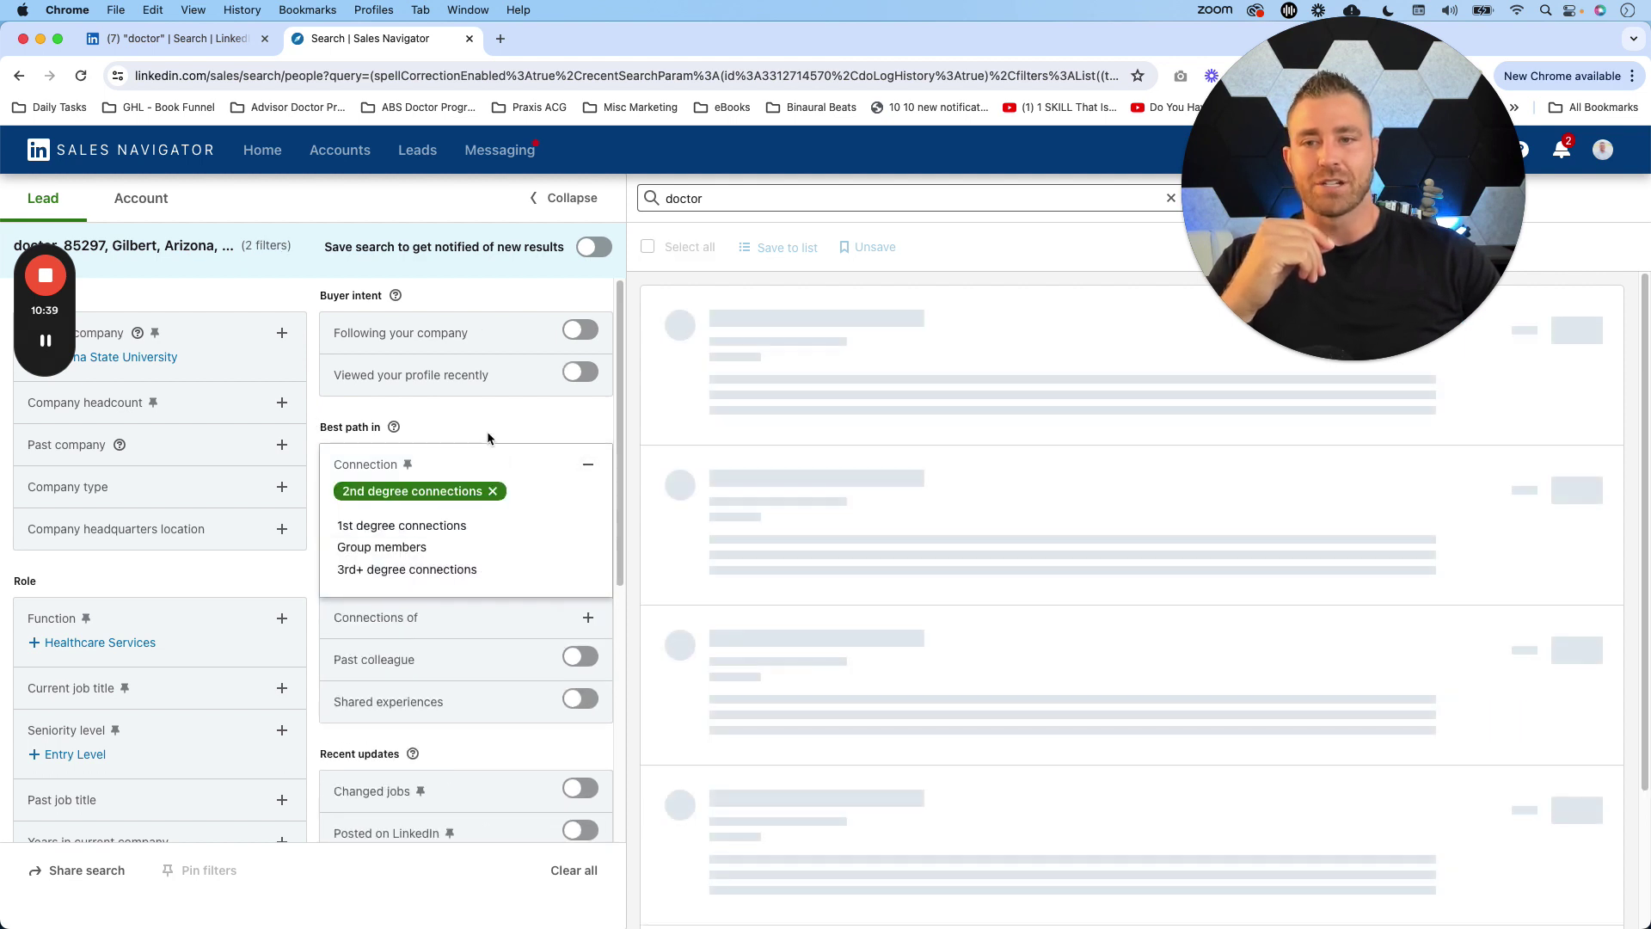
pyautogui.click(516, 415)
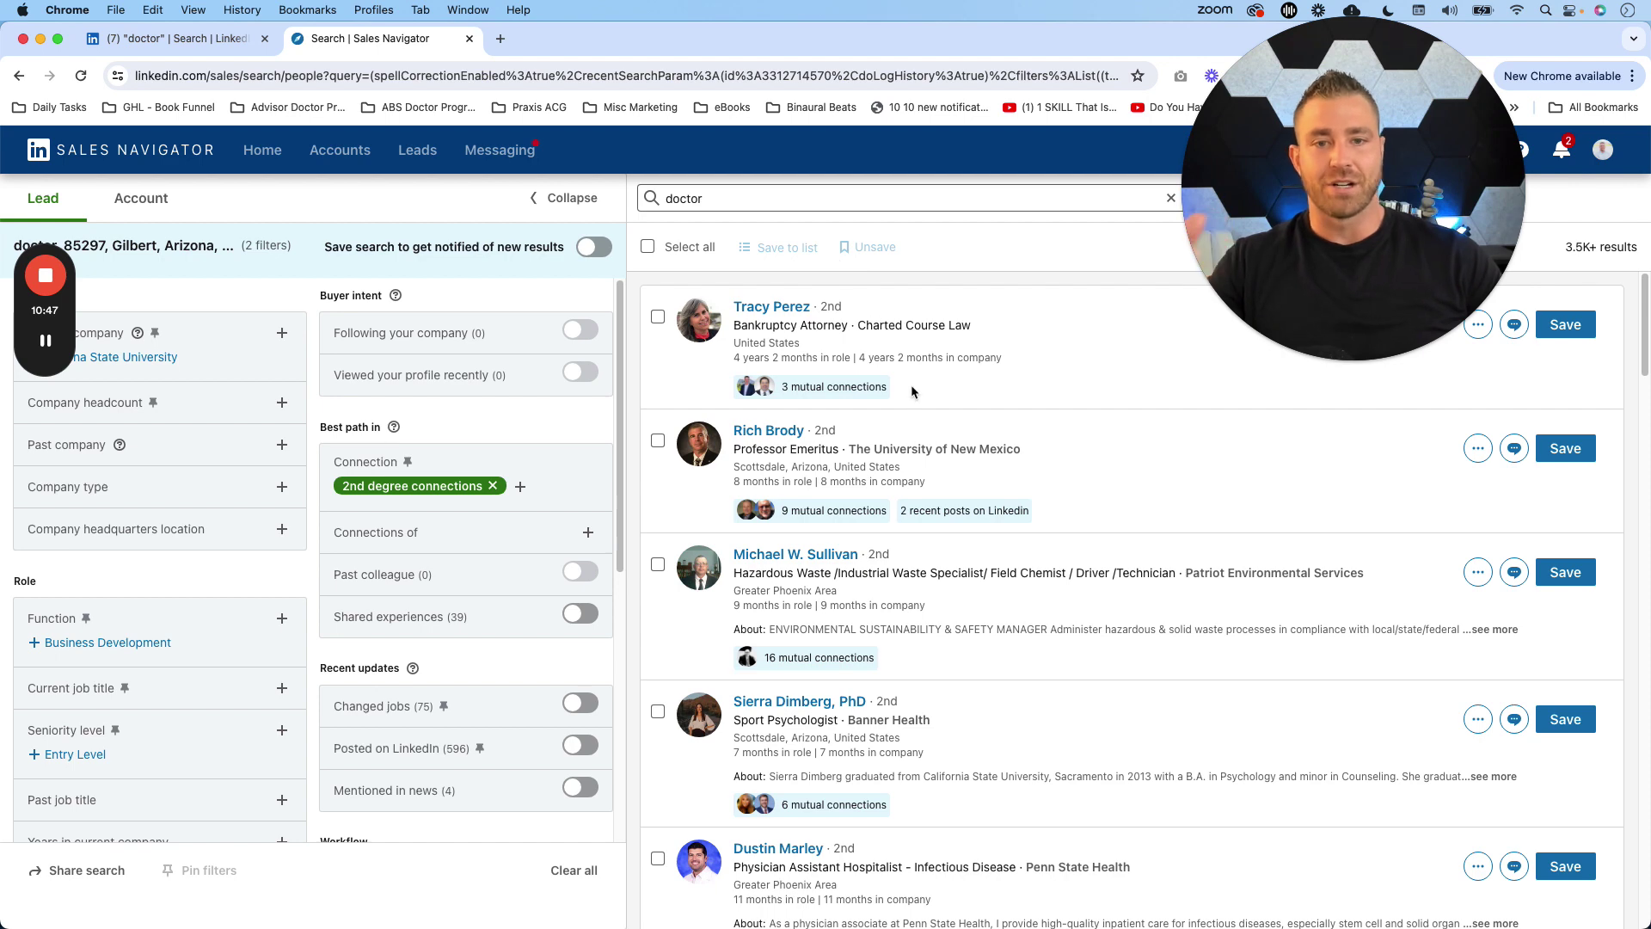
pyautogui.scroll(-4, 943, 486)
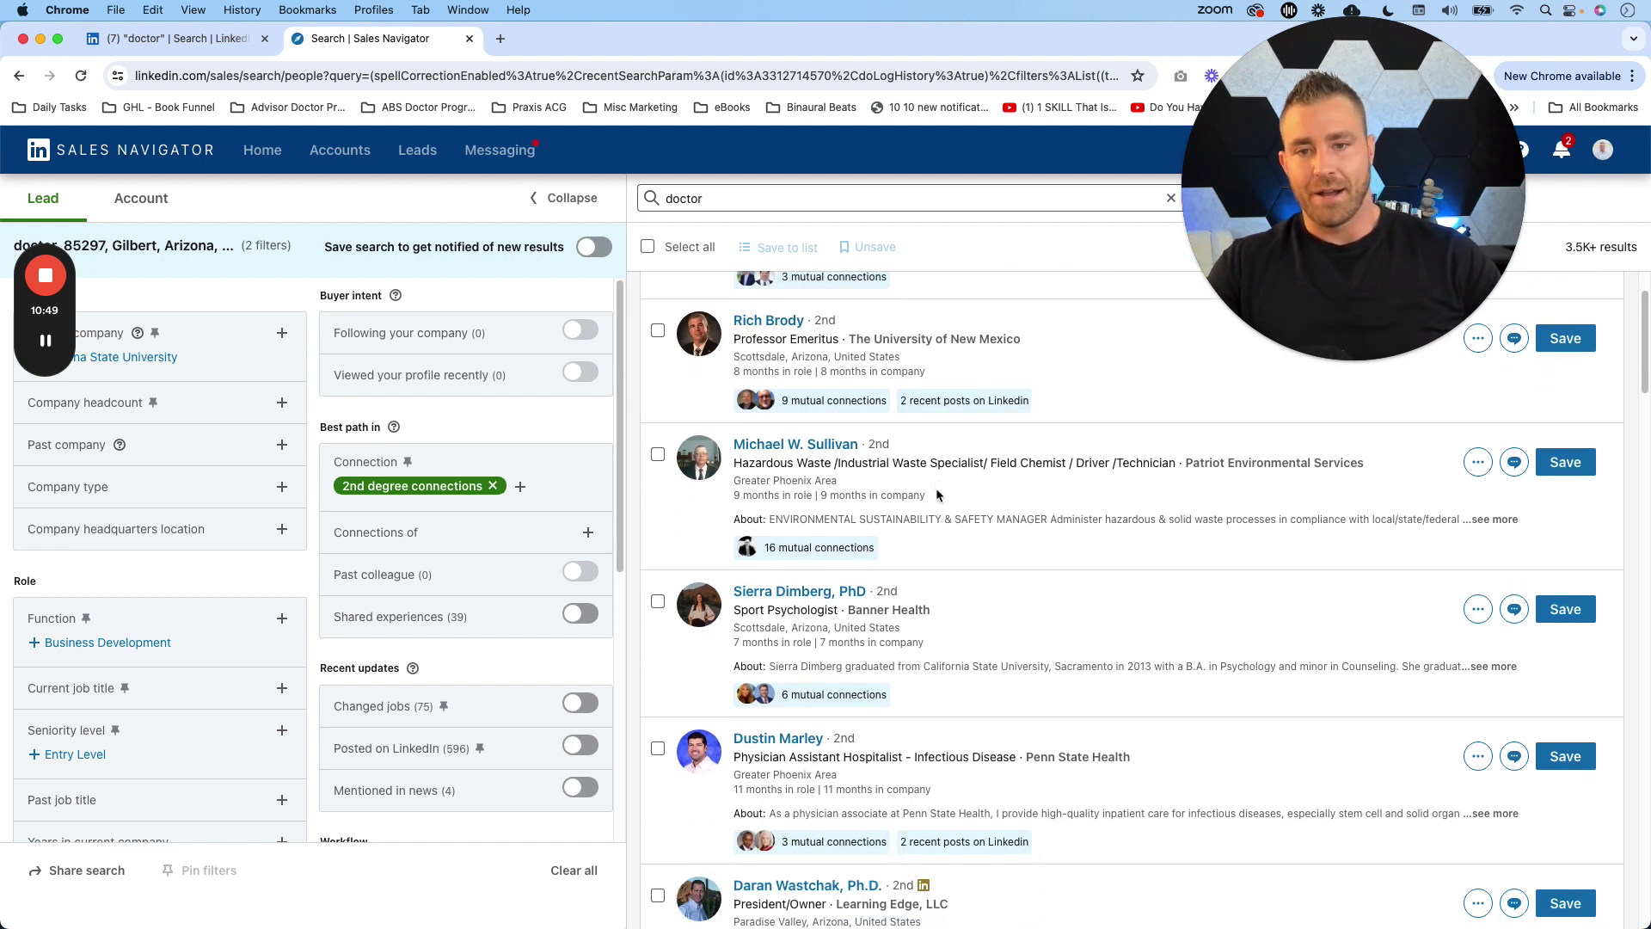
pyautogui.scroll(-2, 934, 490)
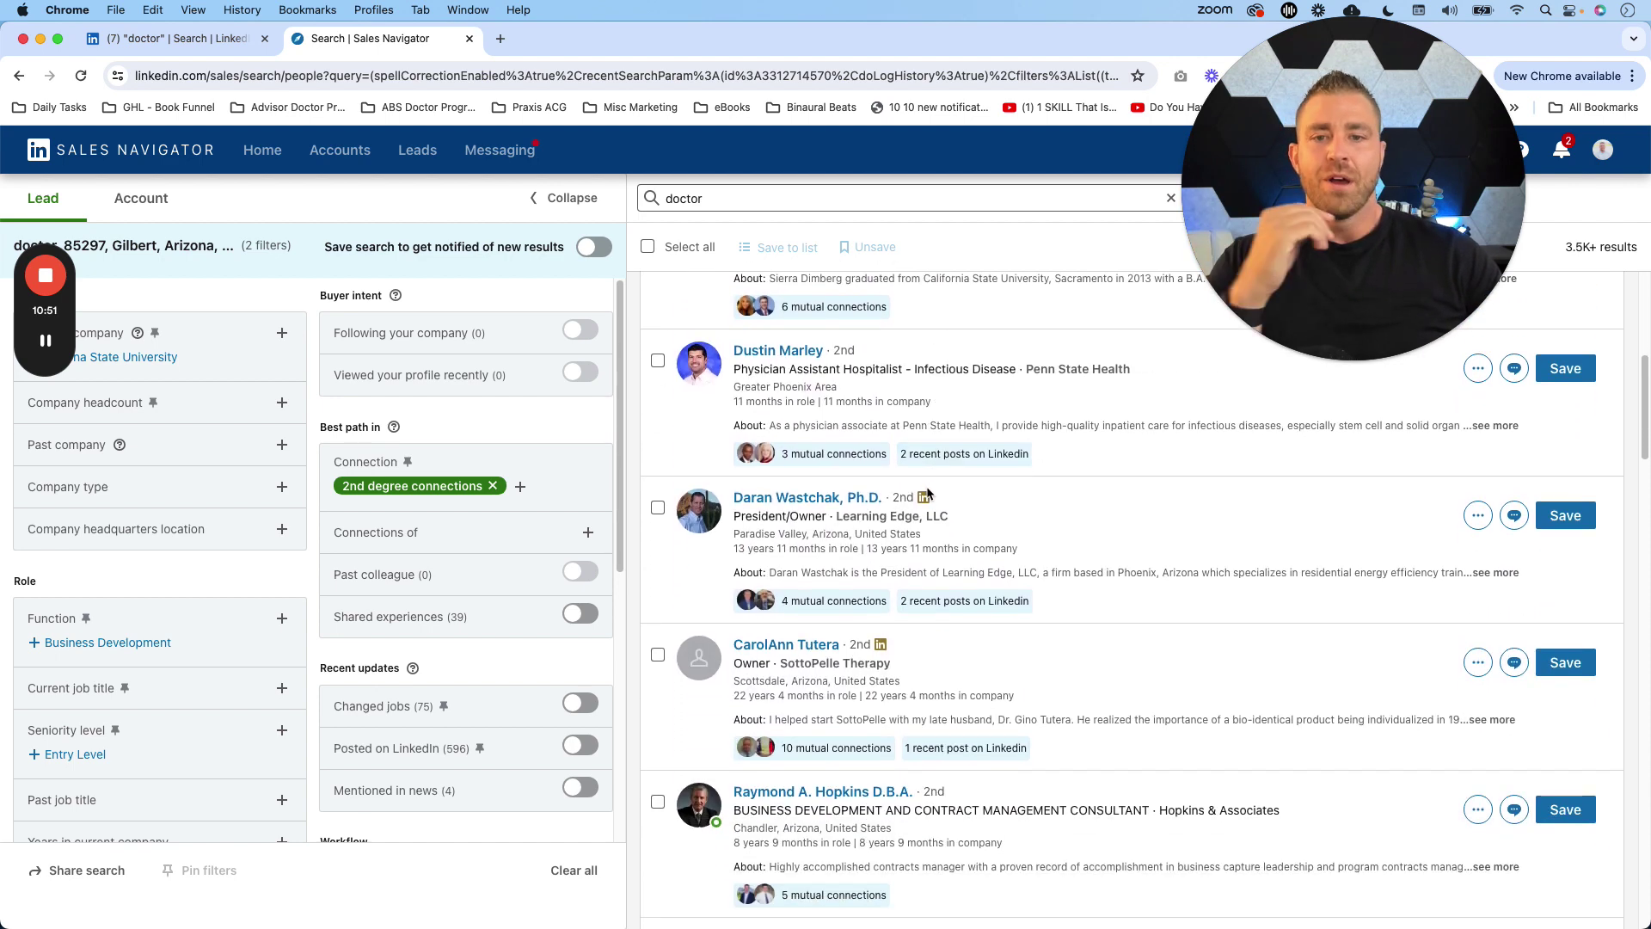
pyautogui.scroll(6, 925, 497)
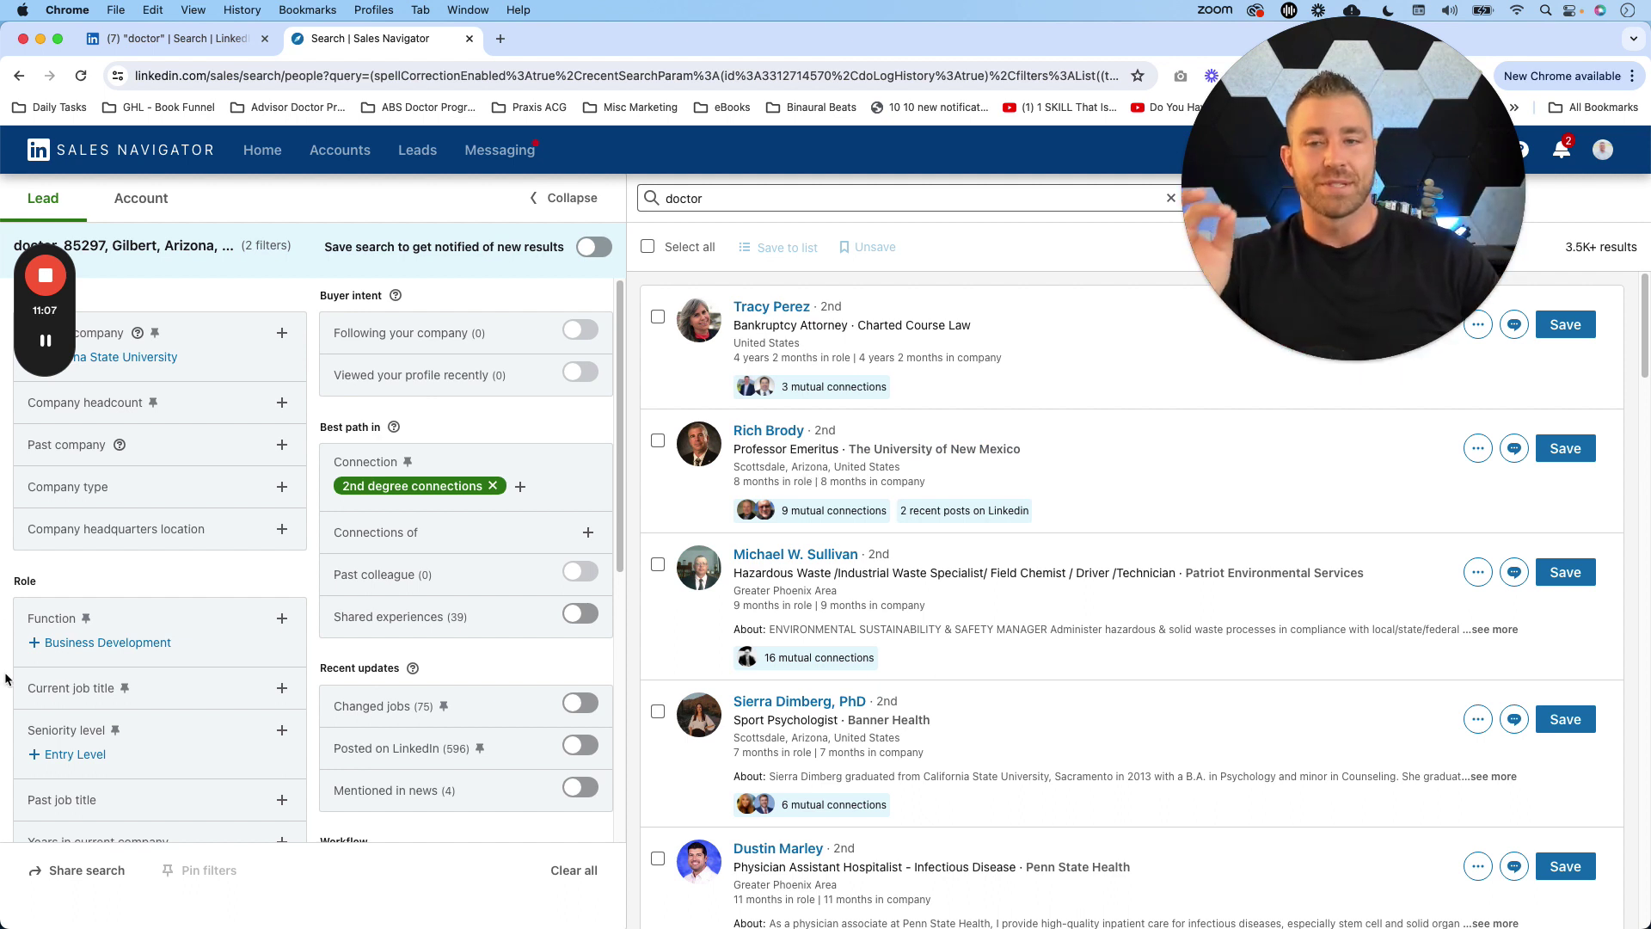
# Include Medical Practices, Alternative Medicine, and Hospitals and Health Care industries, leaving 818 leads.
pyautogui.scroll(-3, 252, 714)
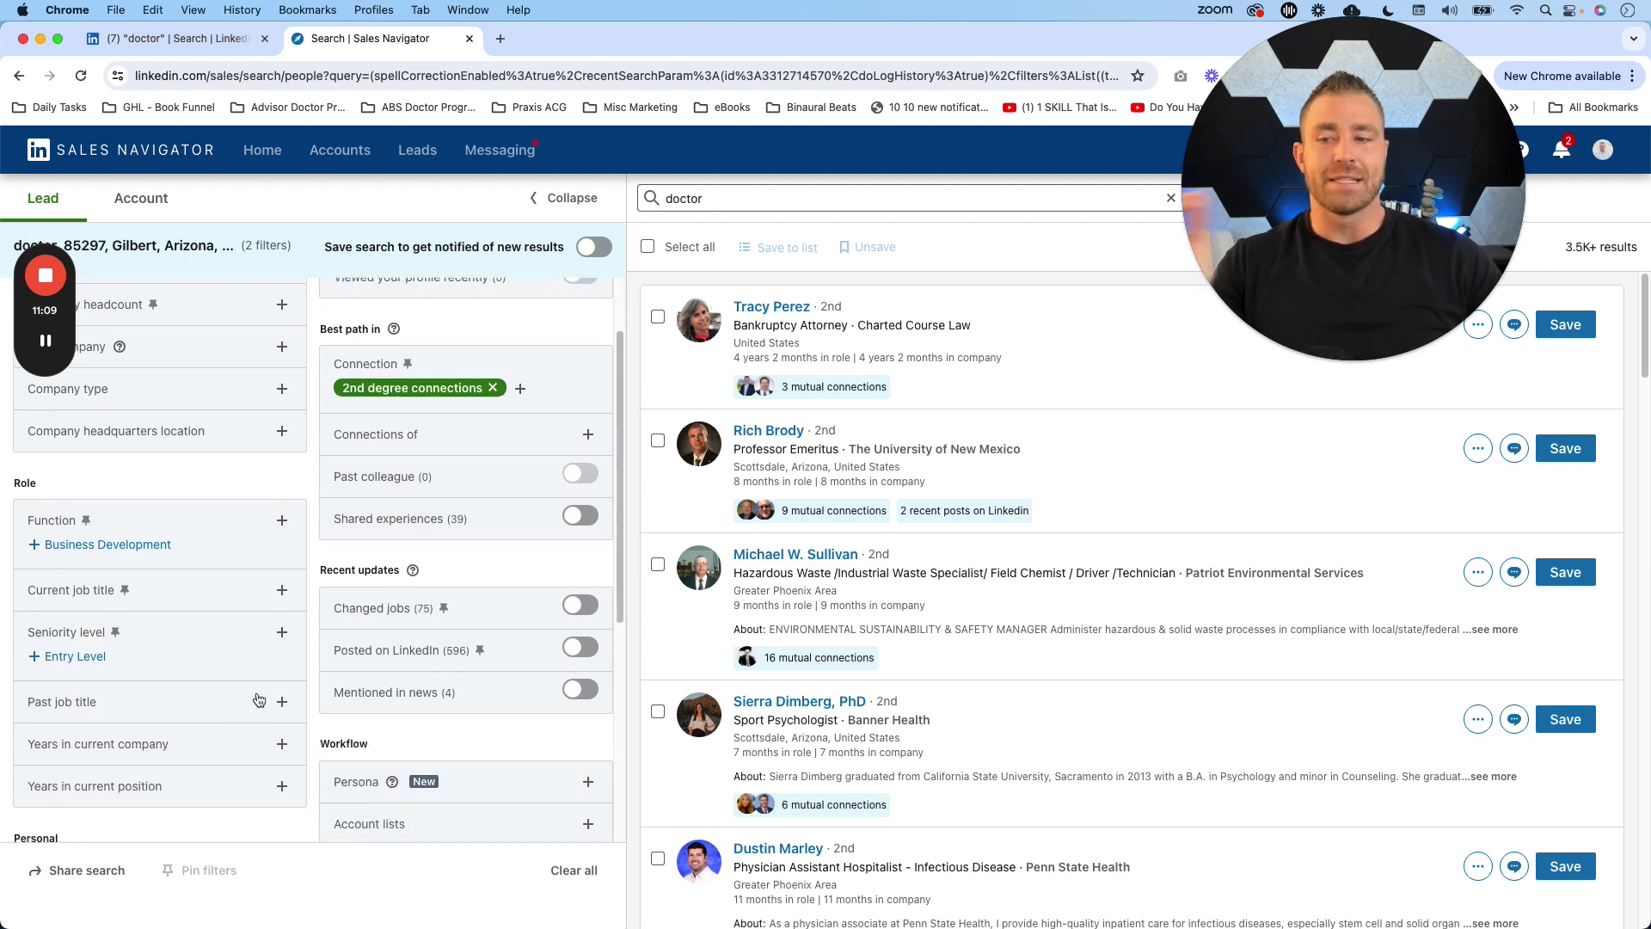
pyautogui.scroll(-5, 323, 610)
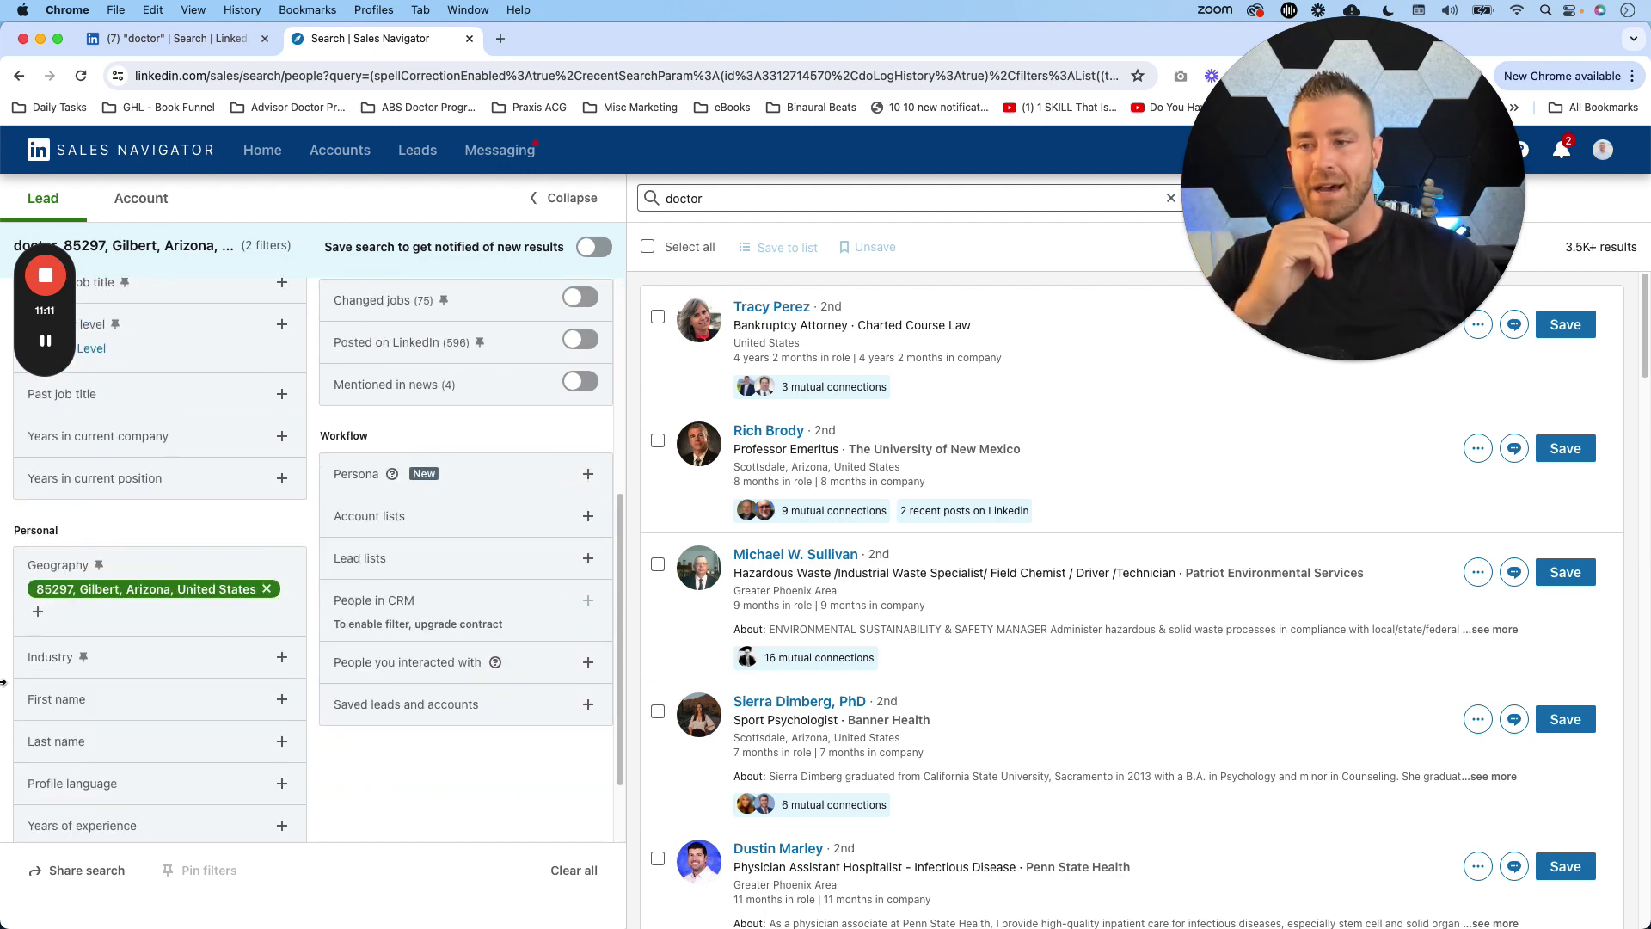
pyautogui.click(282, 659)
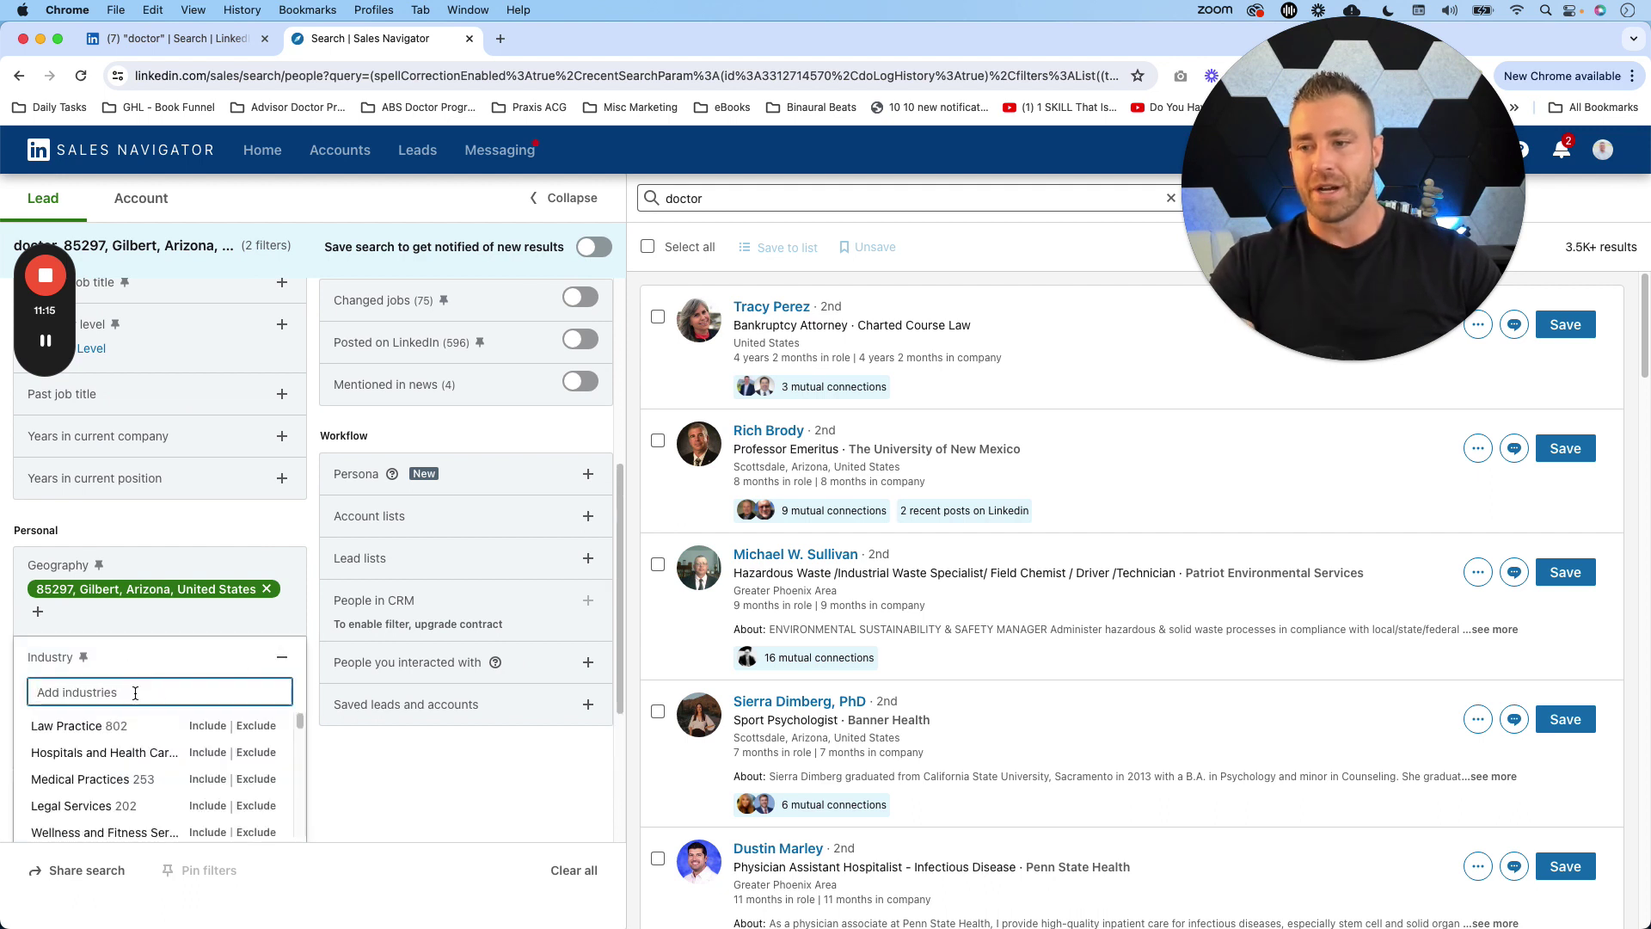
pyautogui.write('med')
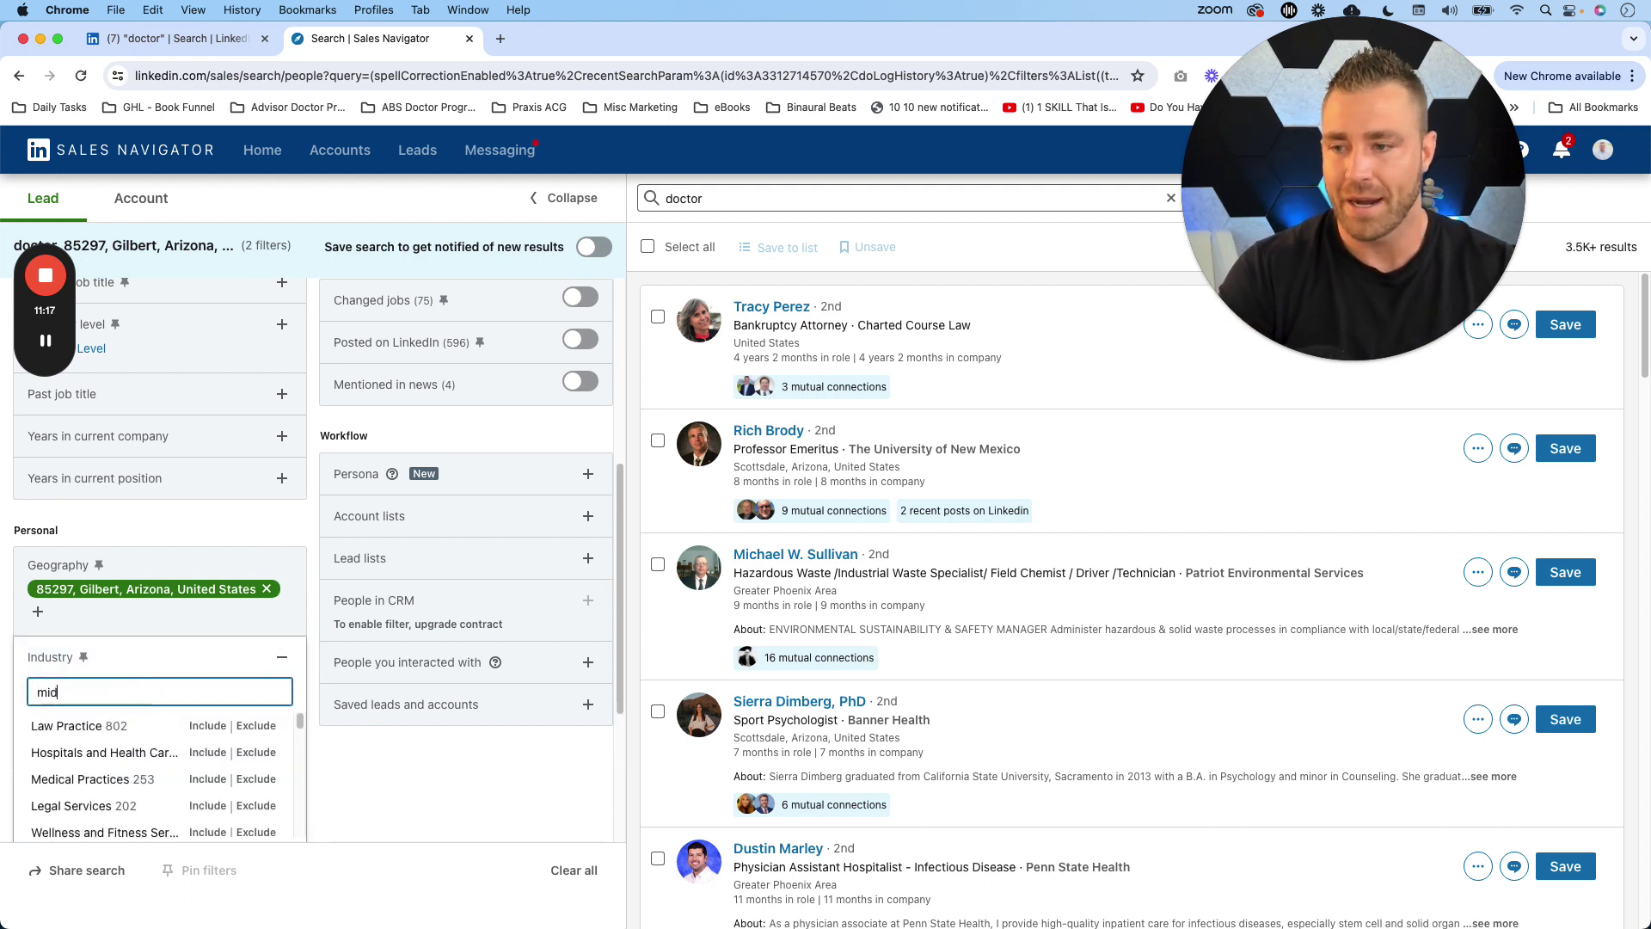
pyautogui.write('i')
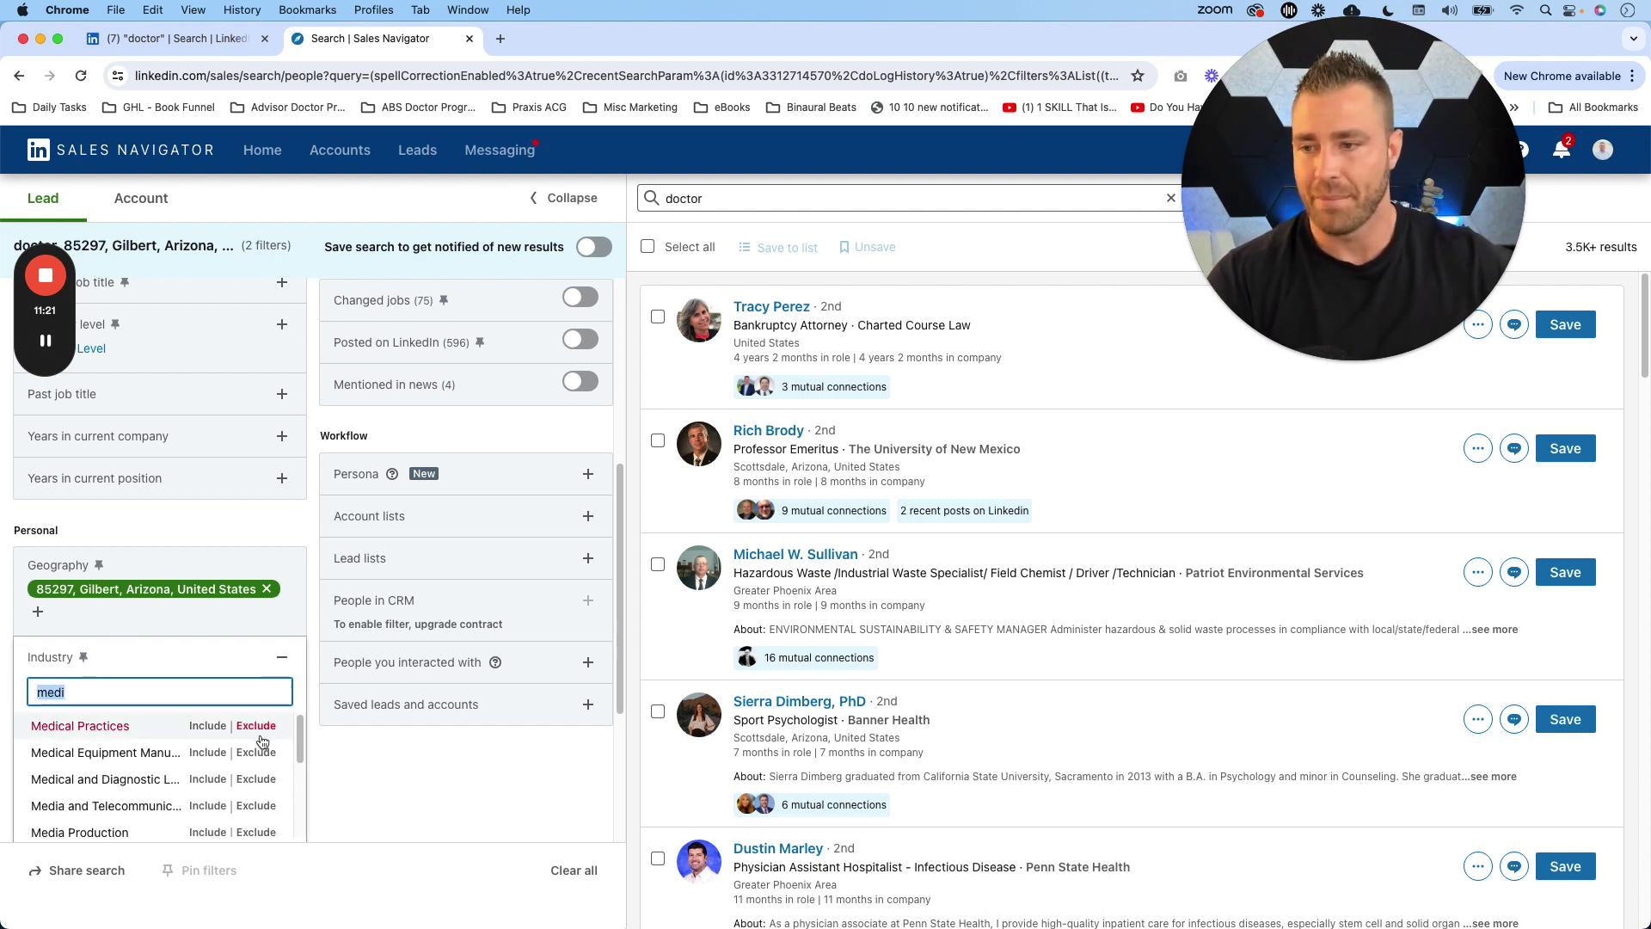
pyautogui.click(207, 727)
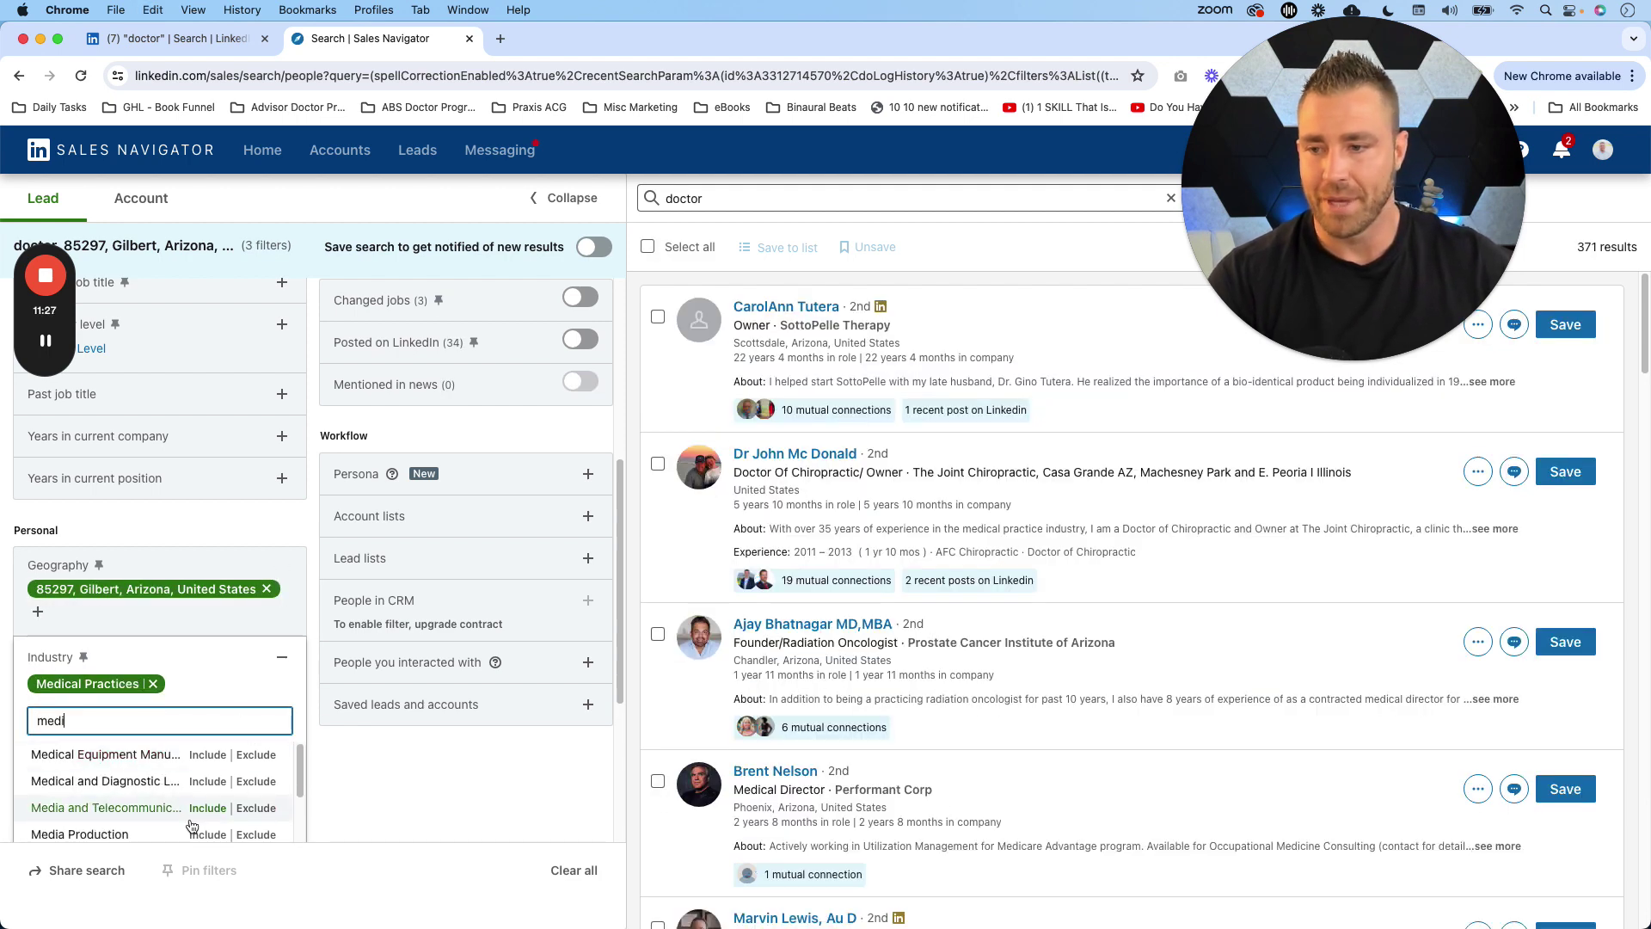
pyautogui.scroll(-2, 200, 810)
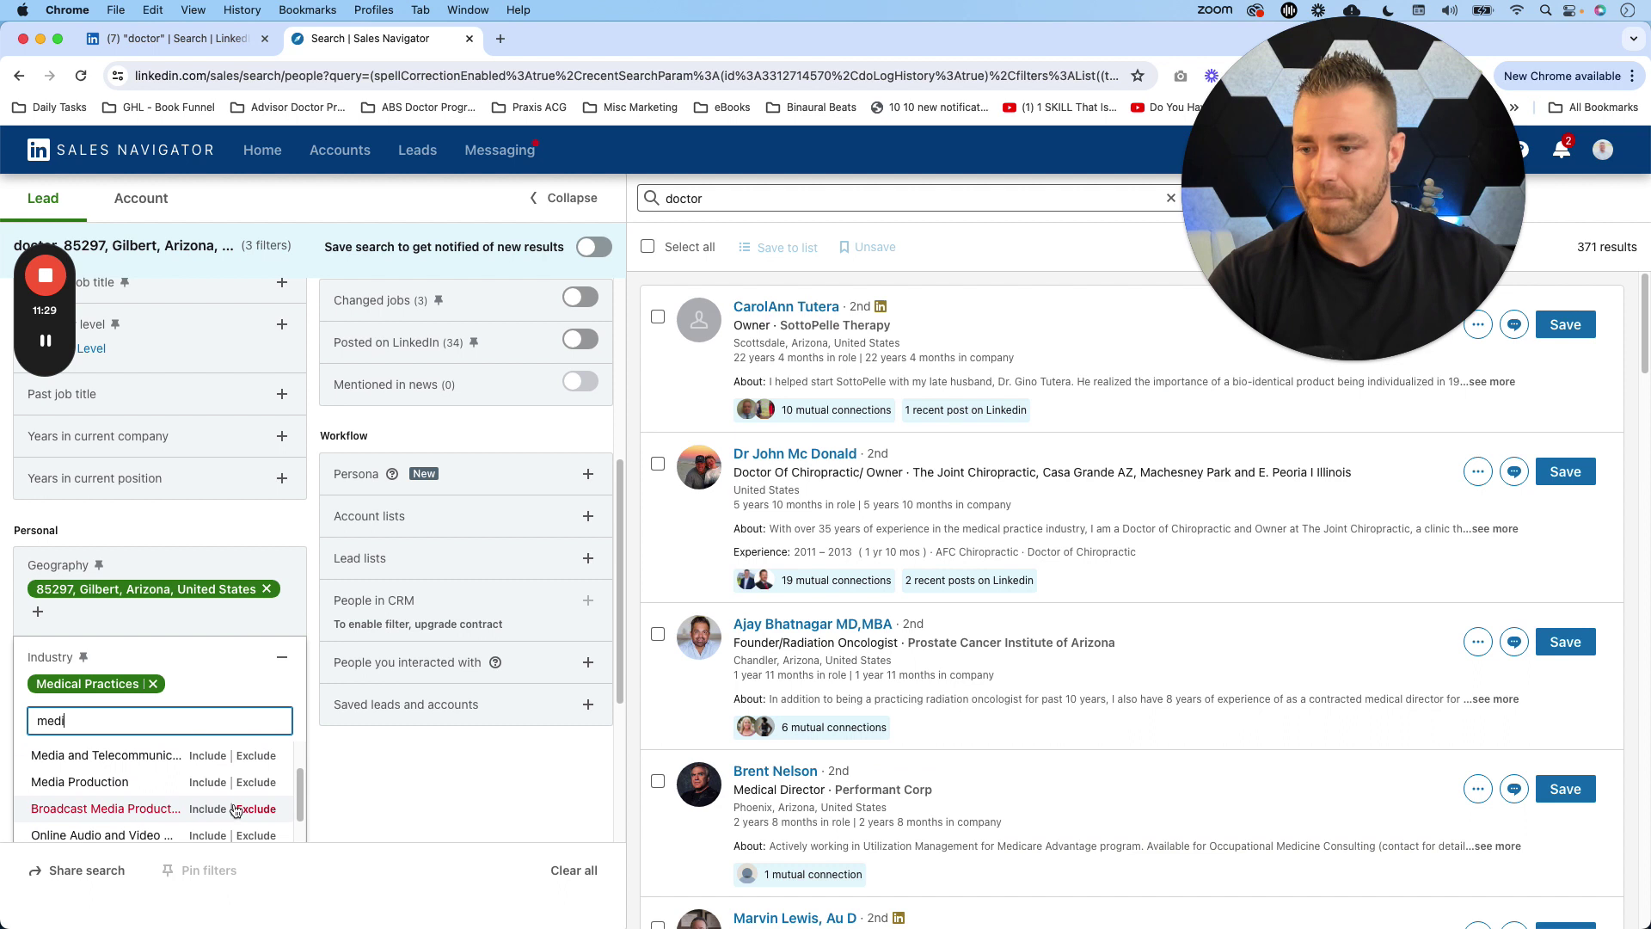
pyautogui.write('c')
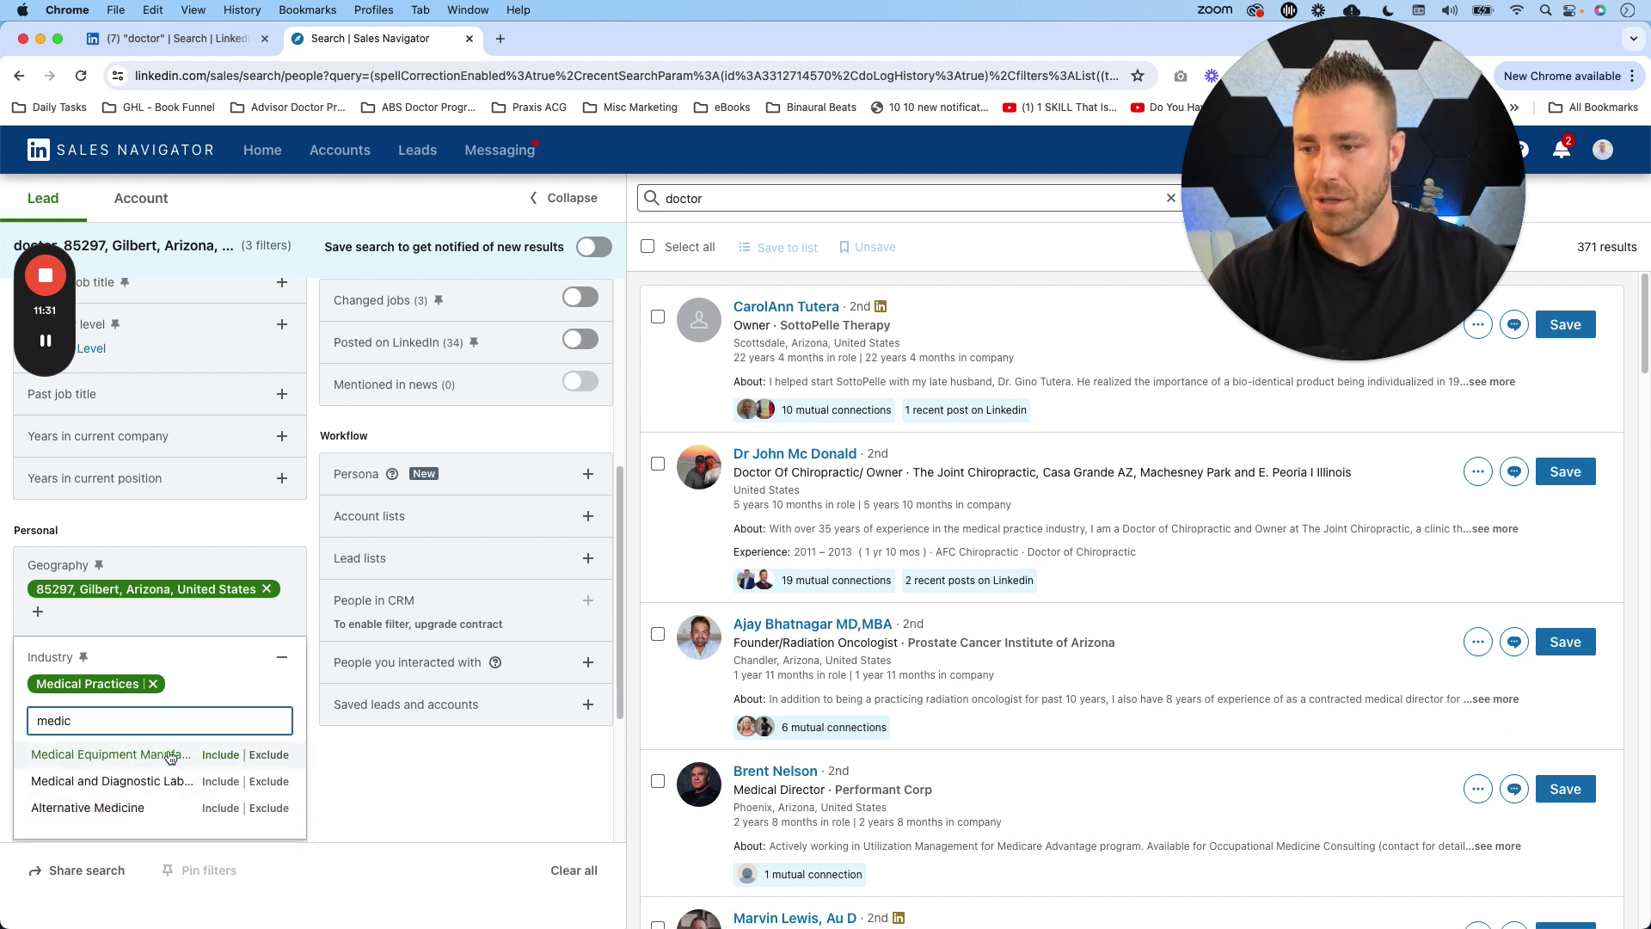
pyautogui.click(217, 808)
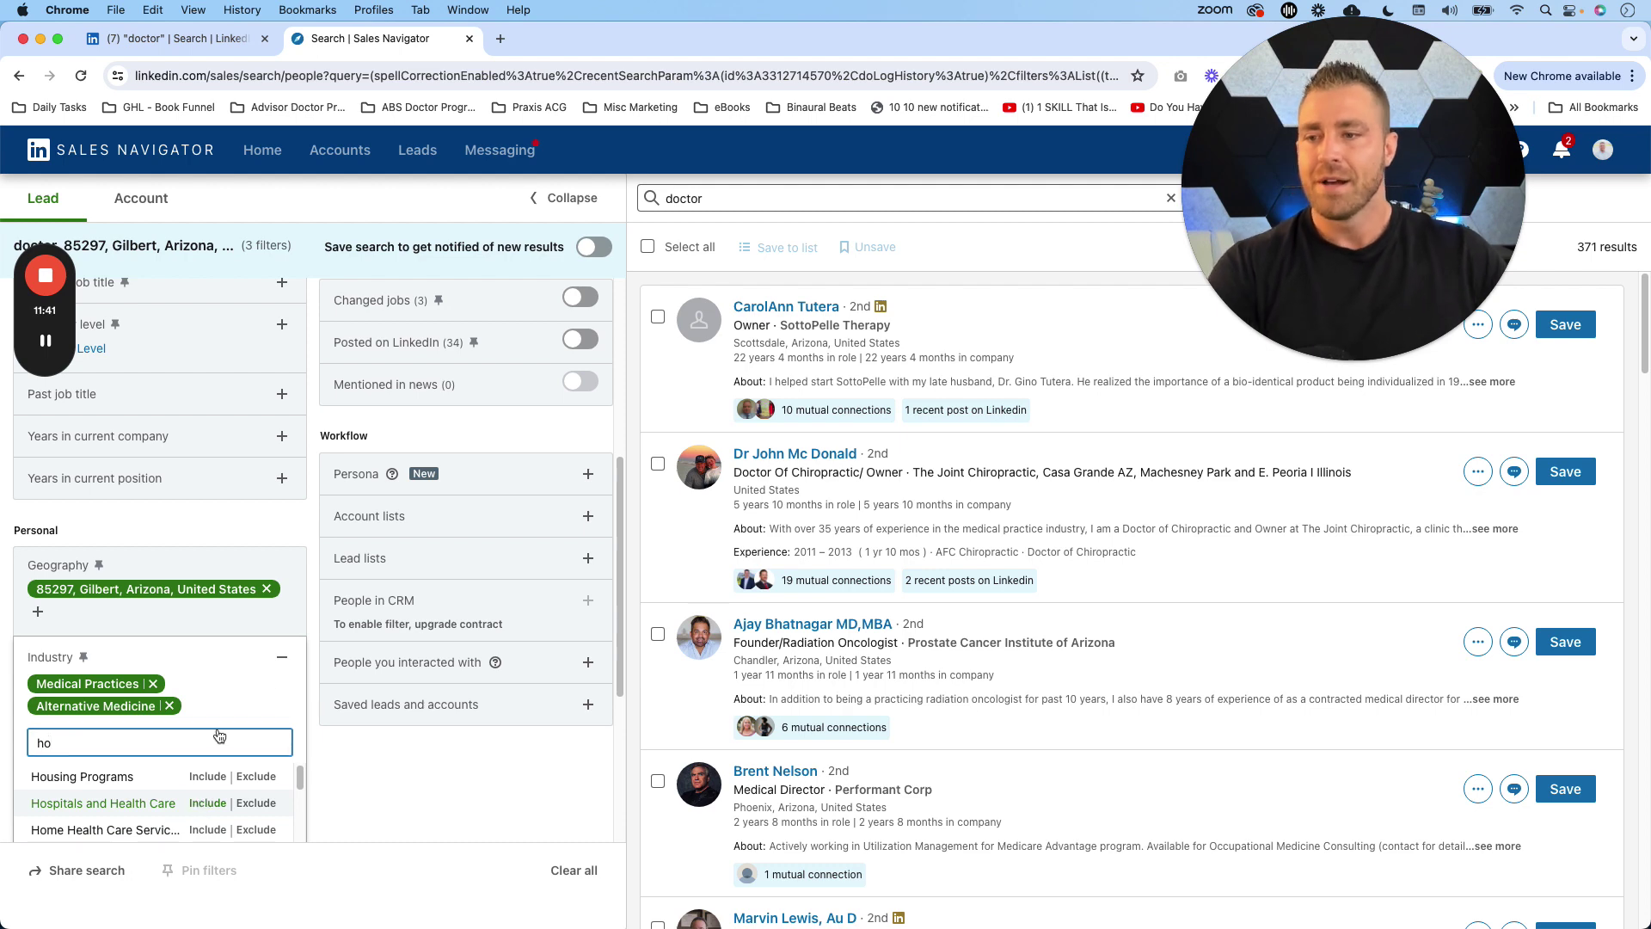
pyautogui.press('Return')
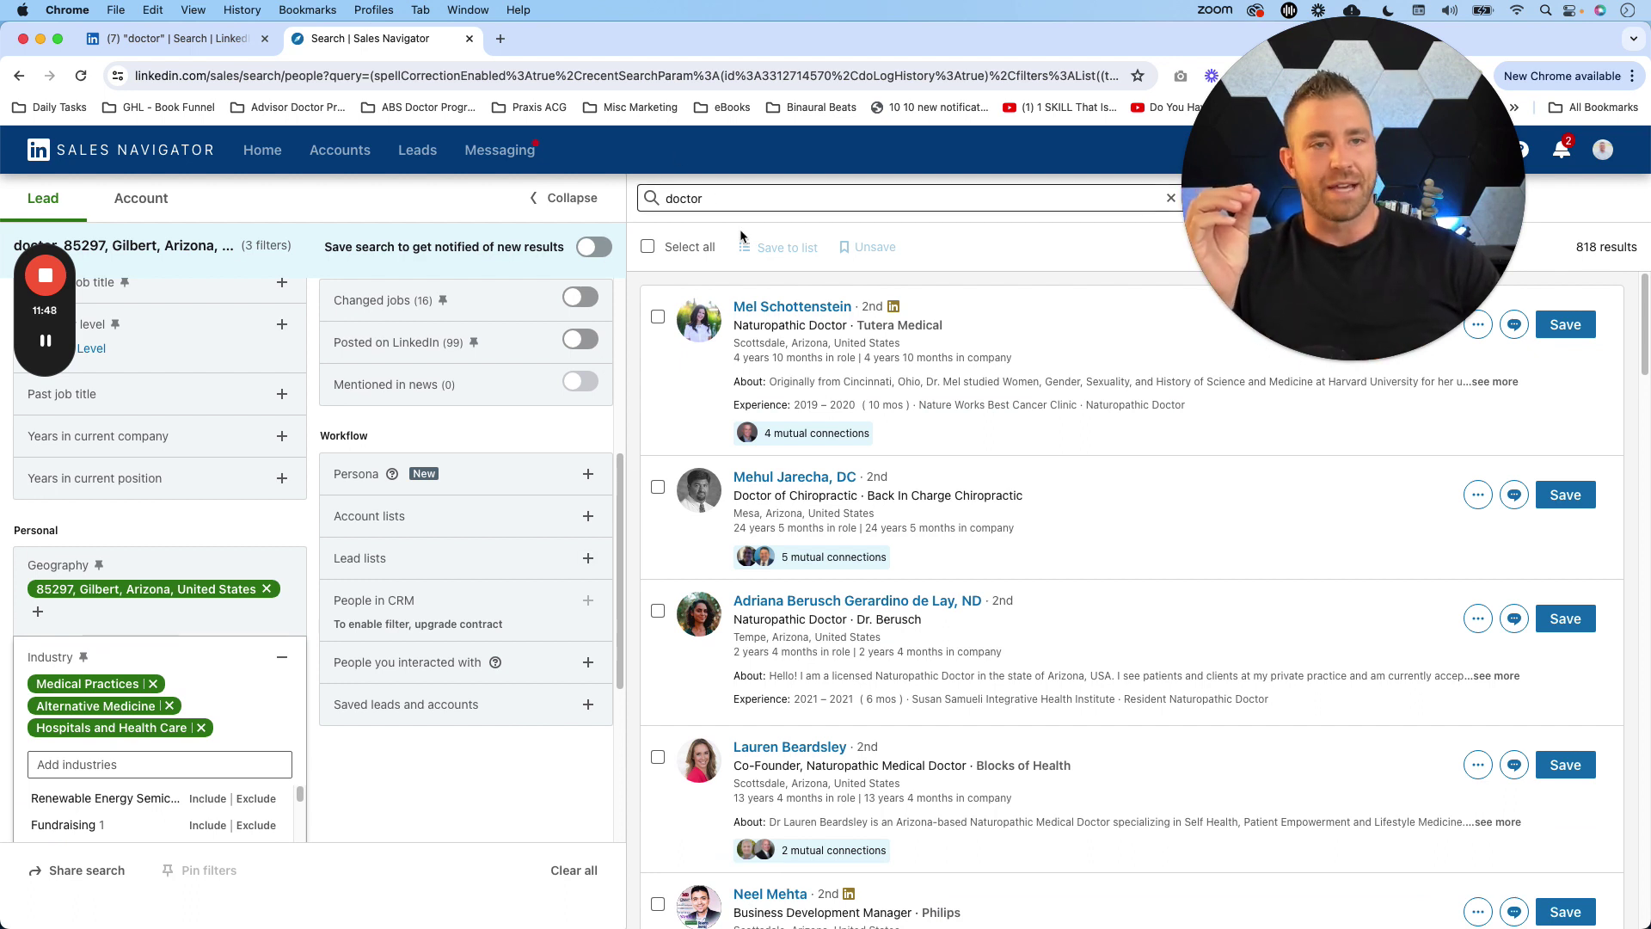
pyautogui.moveTo(101, 690)
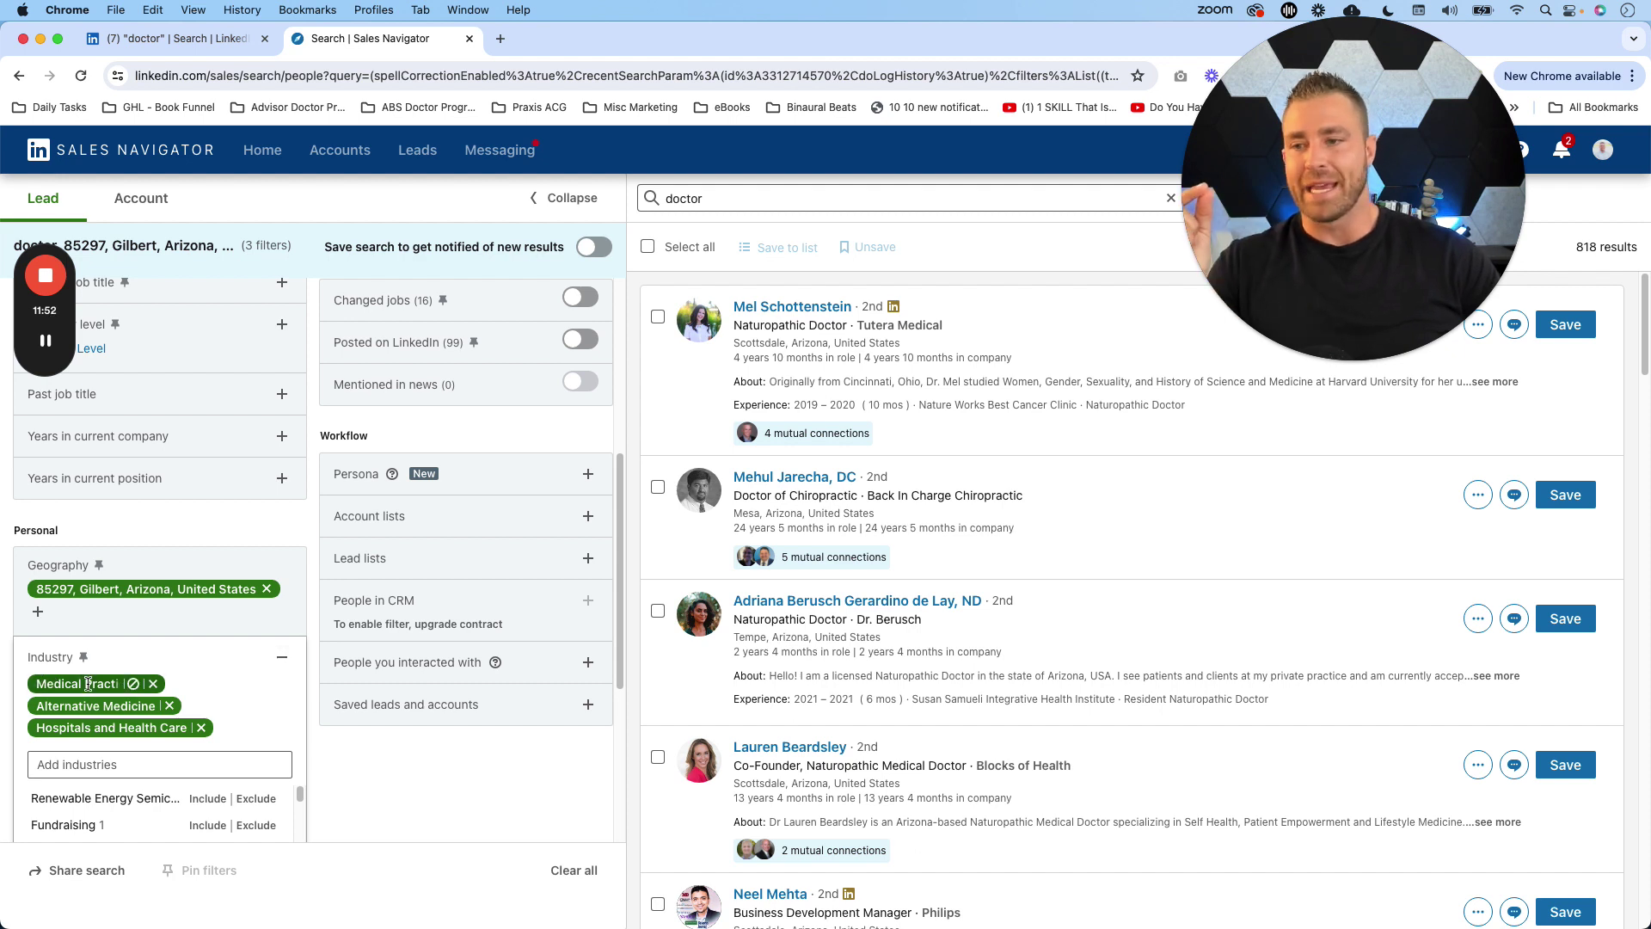
pyautogui.moveTo(1263, 351)
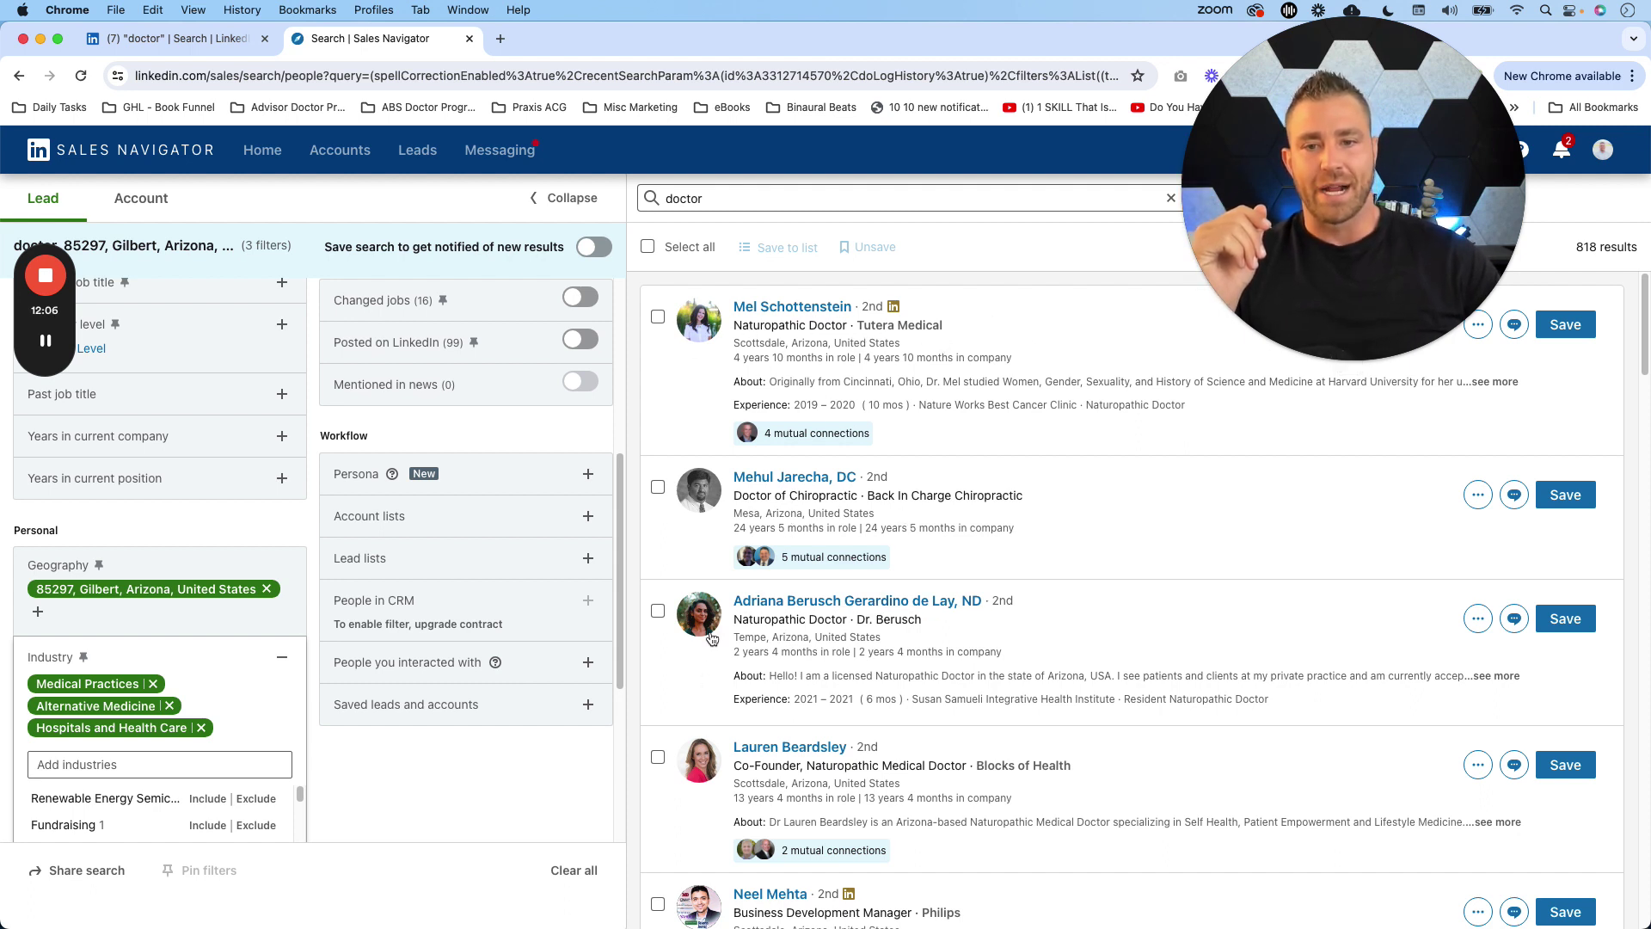
pyautogui.scroll(-2, 711, 638)
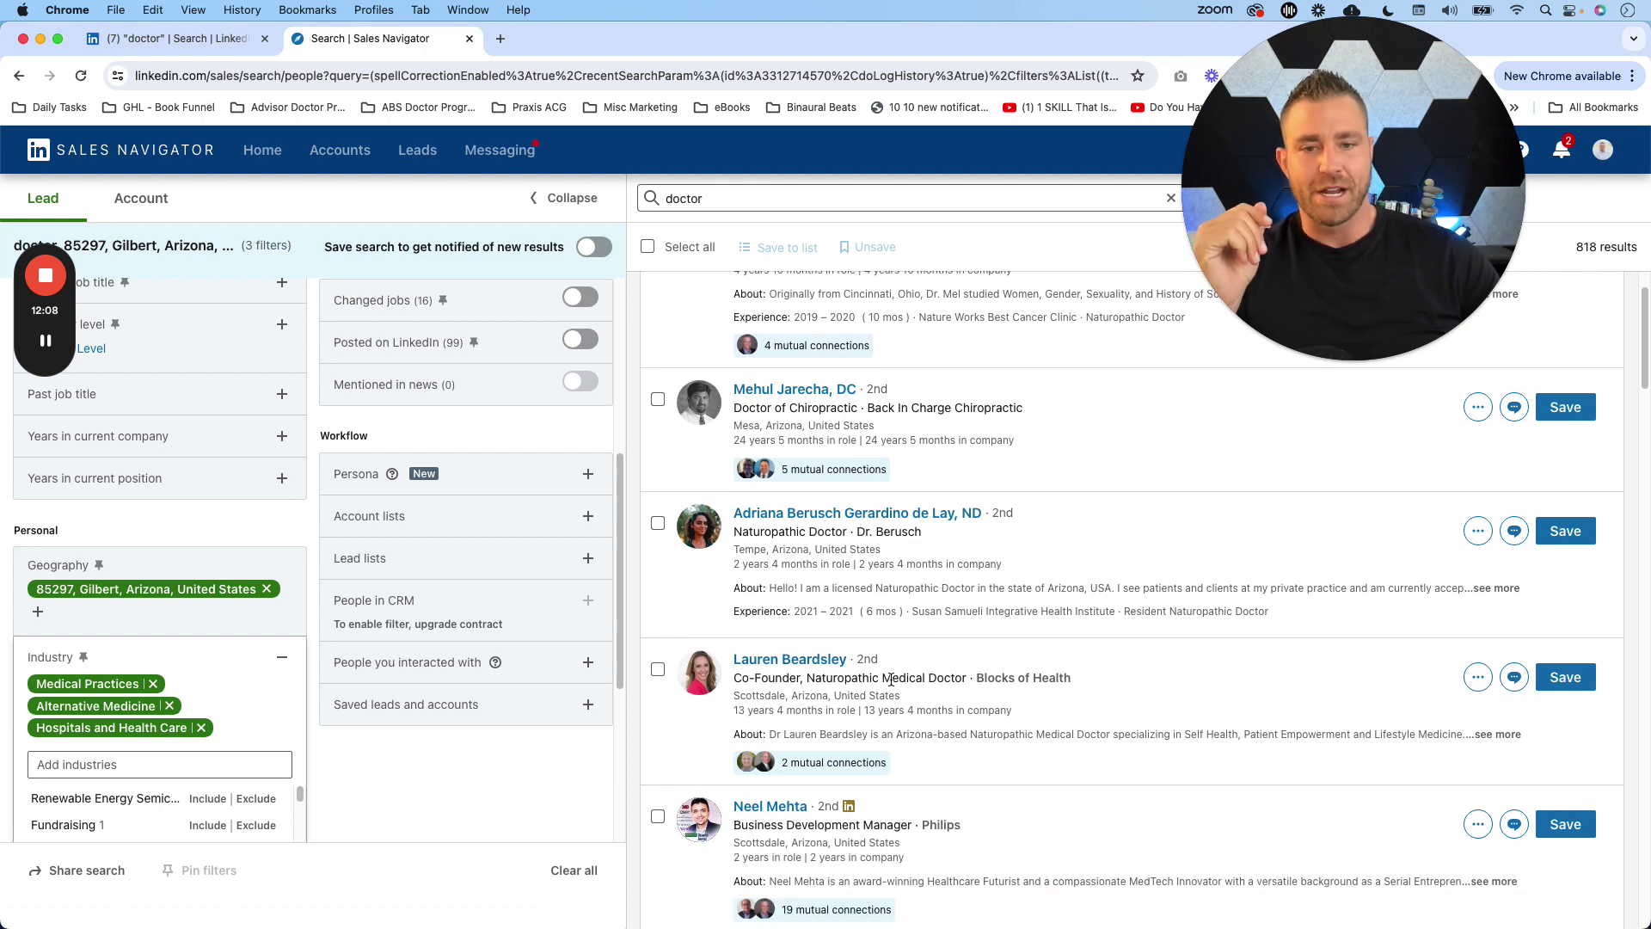
pyautogui.scroll(-3, 891, 680)
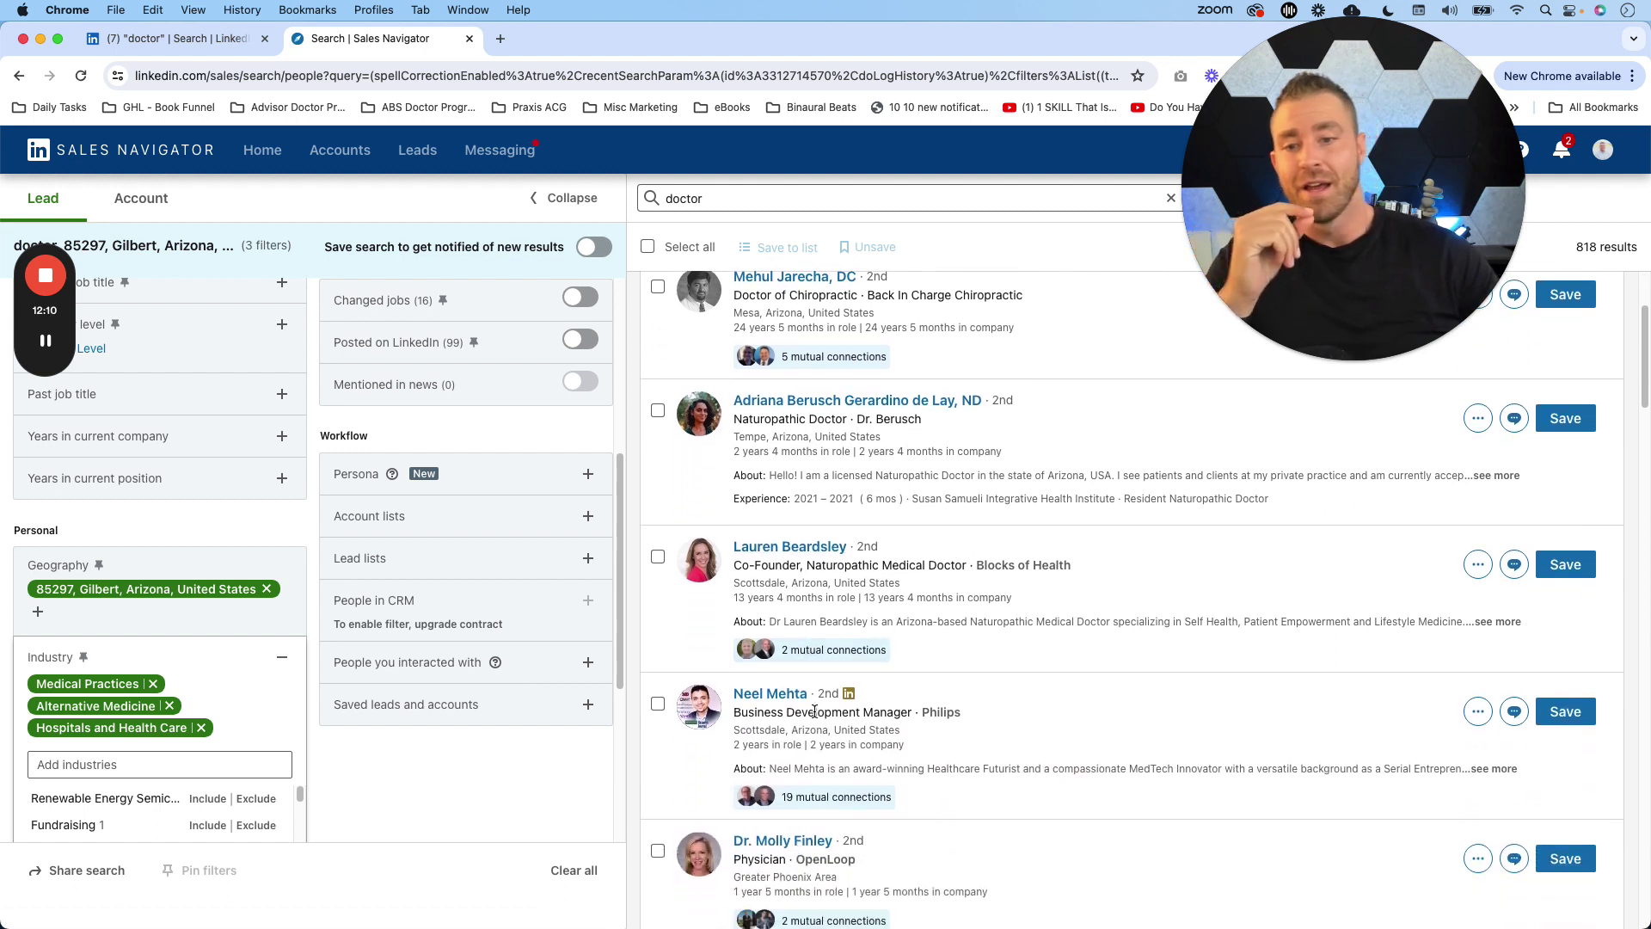
pyautogui.scroll(-1, 814, 713)
pyautogui.scroll(-1, 891, 679)
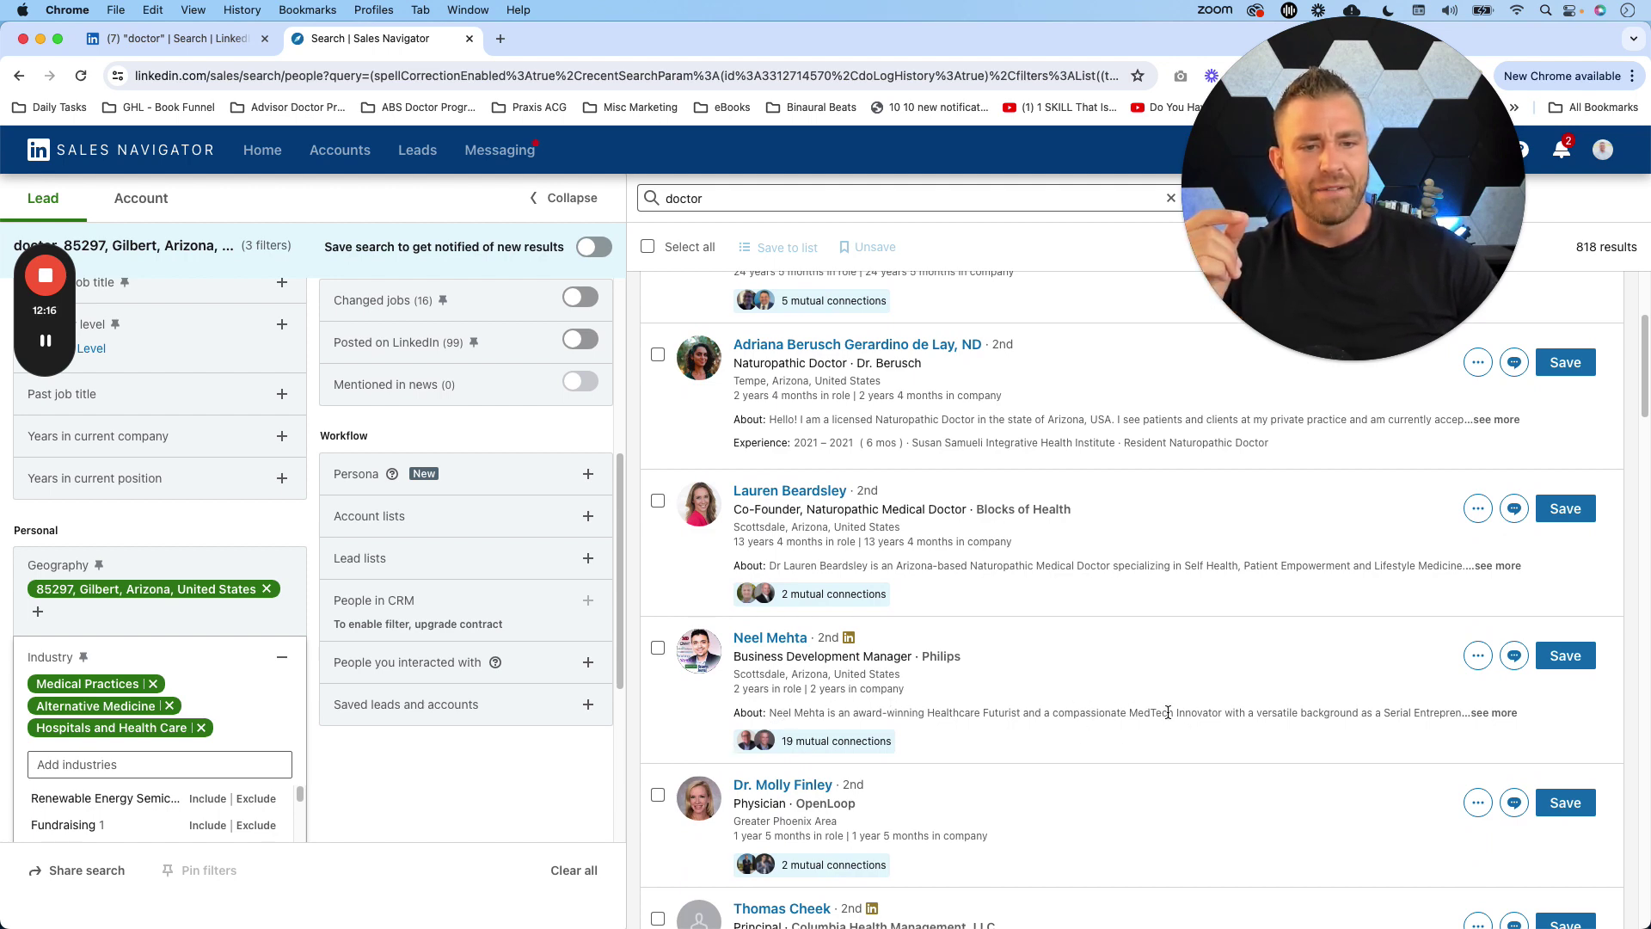
pyautogui.scroll(-6, 1056, 658)
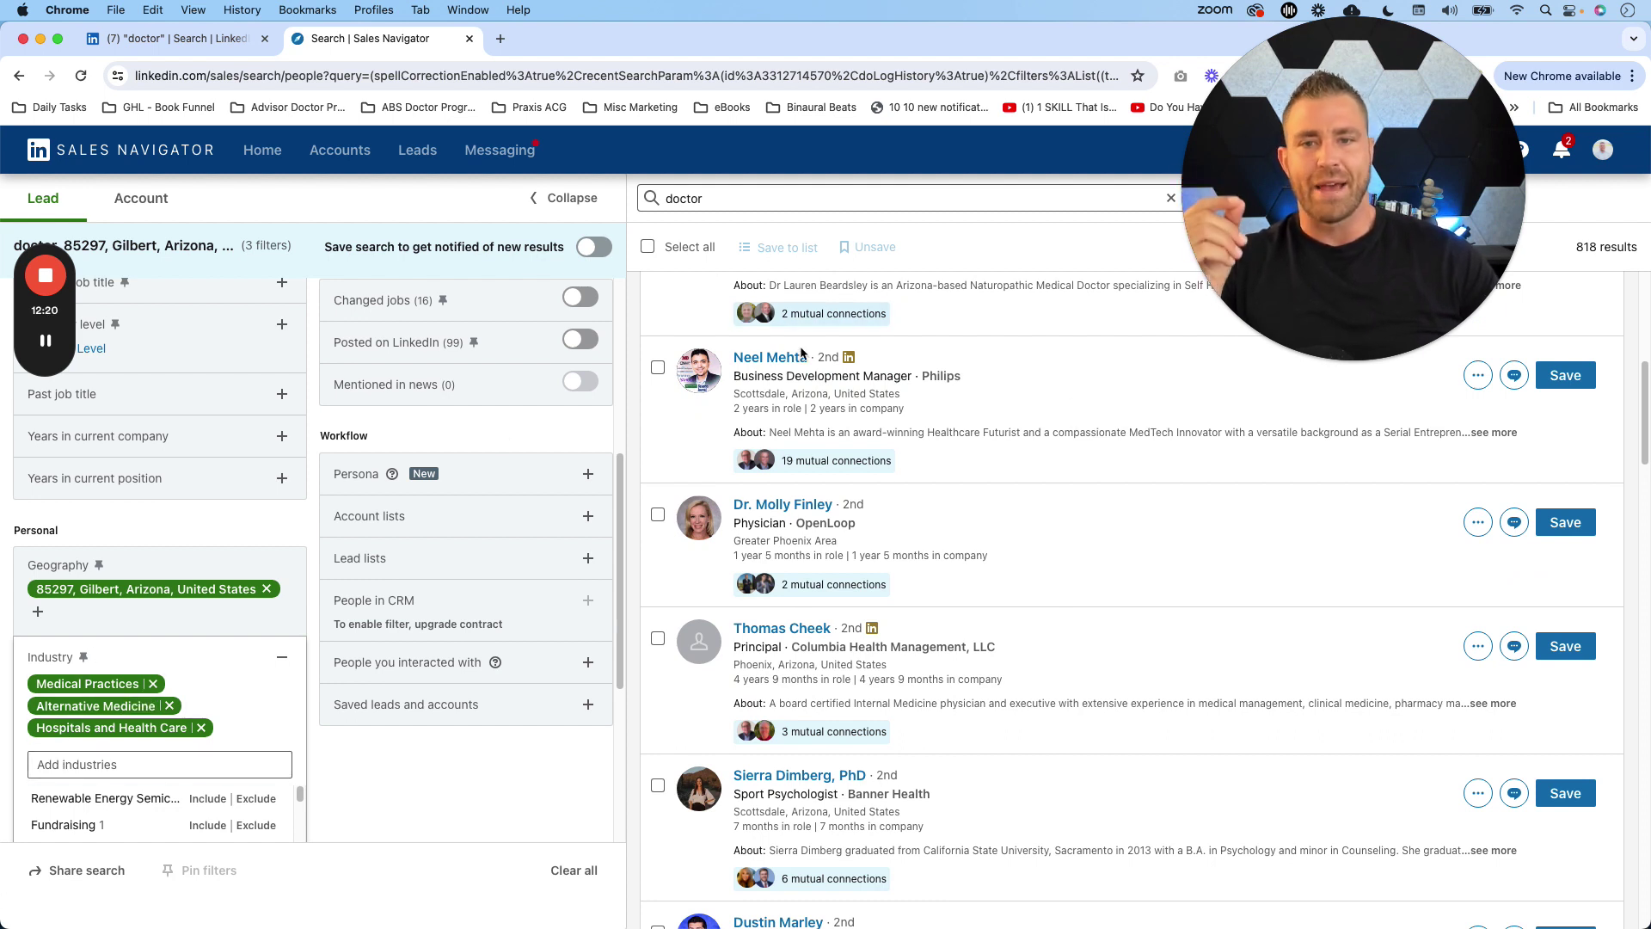
pyautogui.scroll(-3, 1028, 580)
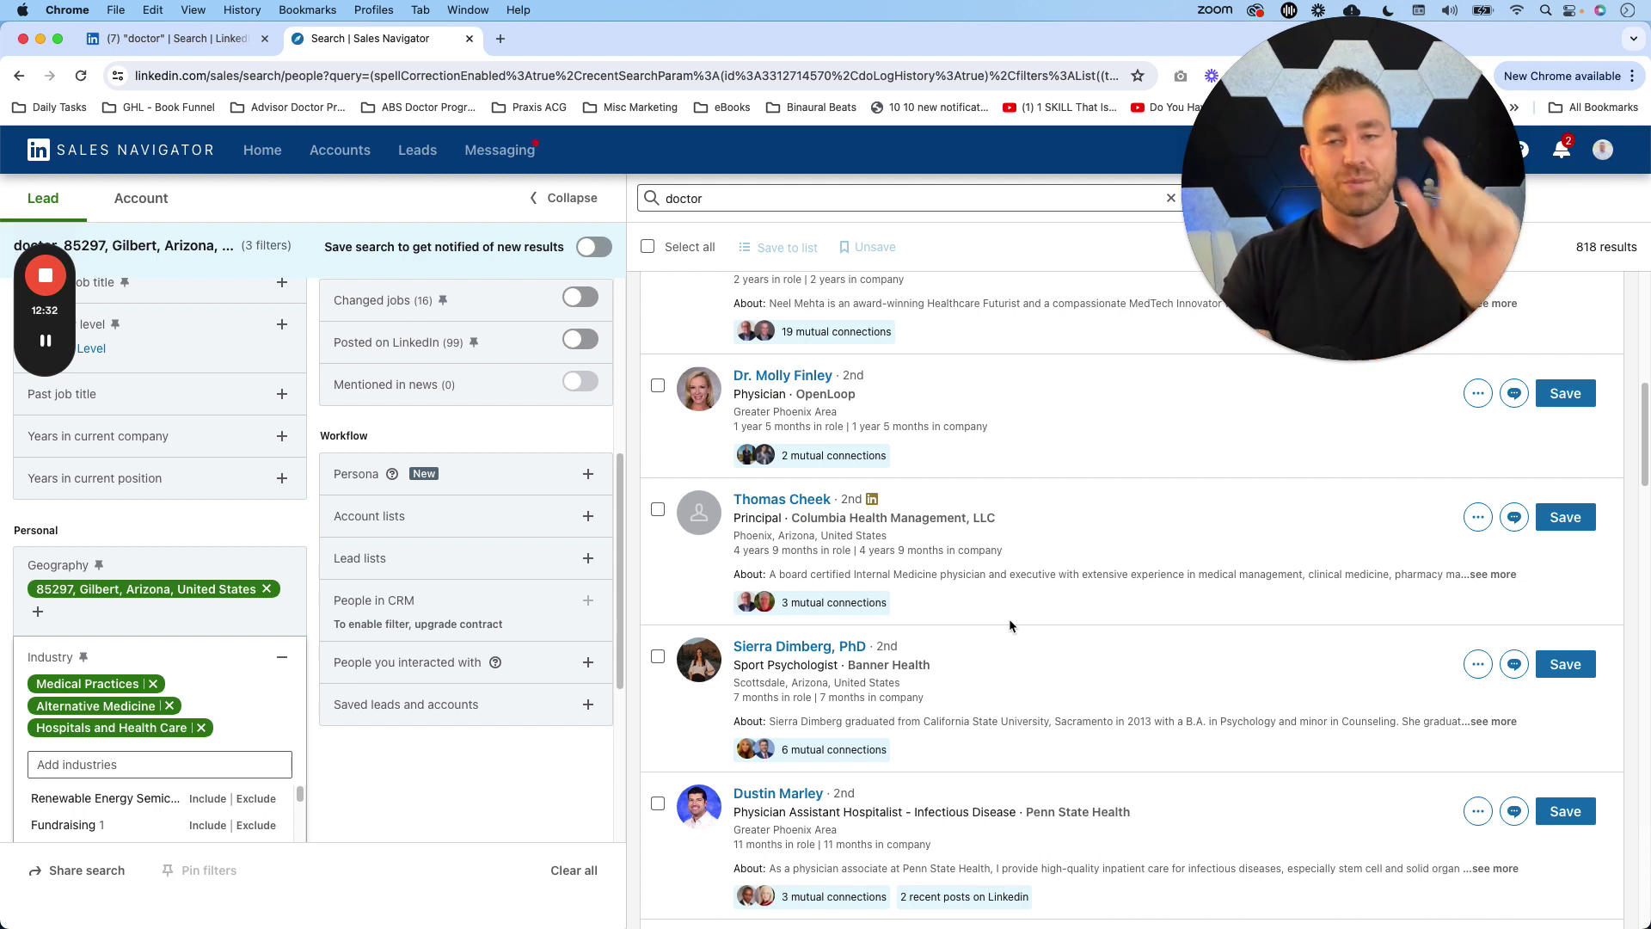
pyautogui.scroll(10, 1163, 626)
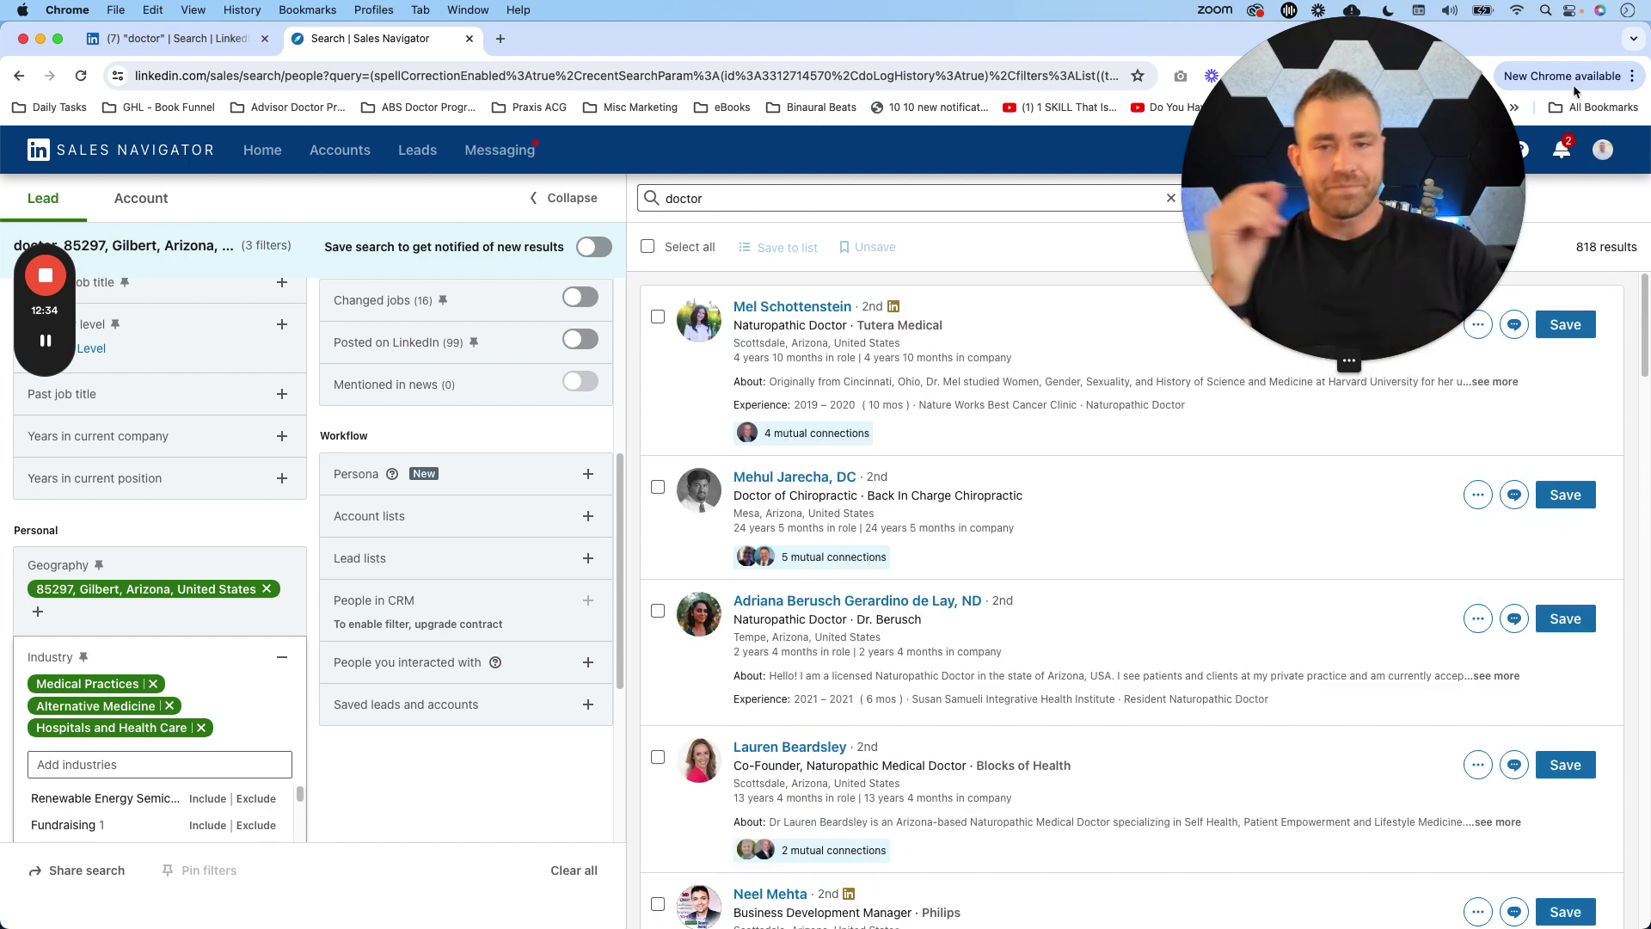
pyautogui.moveTo(1290, 95); pyautogui.dragTo(1146, 101)
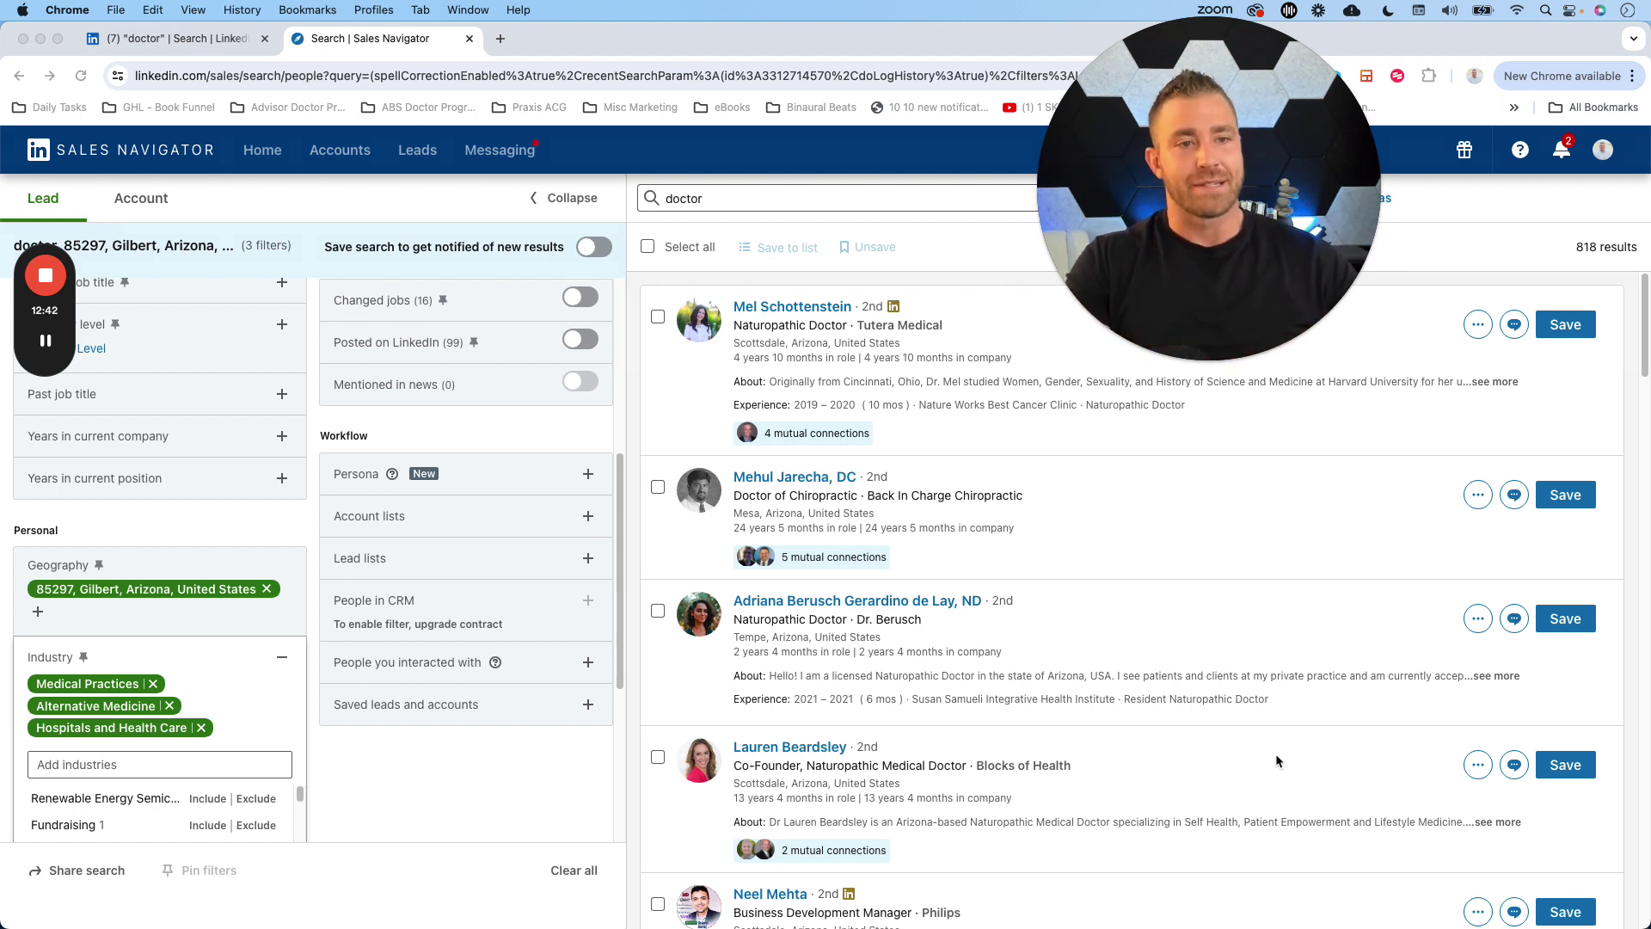
pyautogui.click(1478, 325)
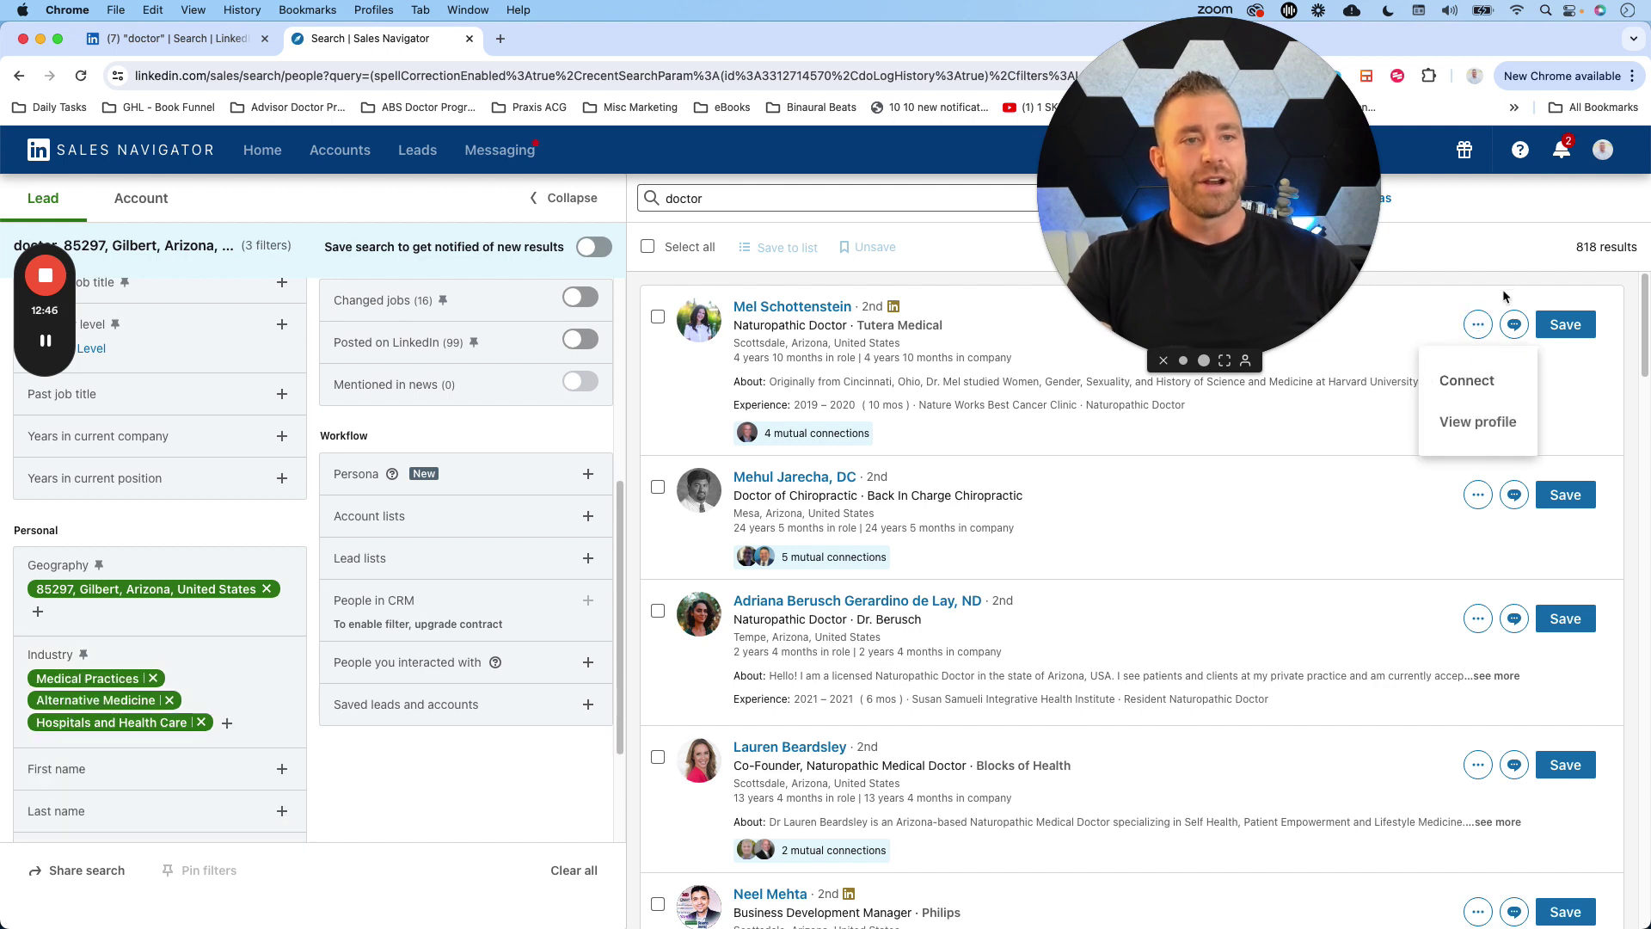
pyautogui.click(1475, 384)
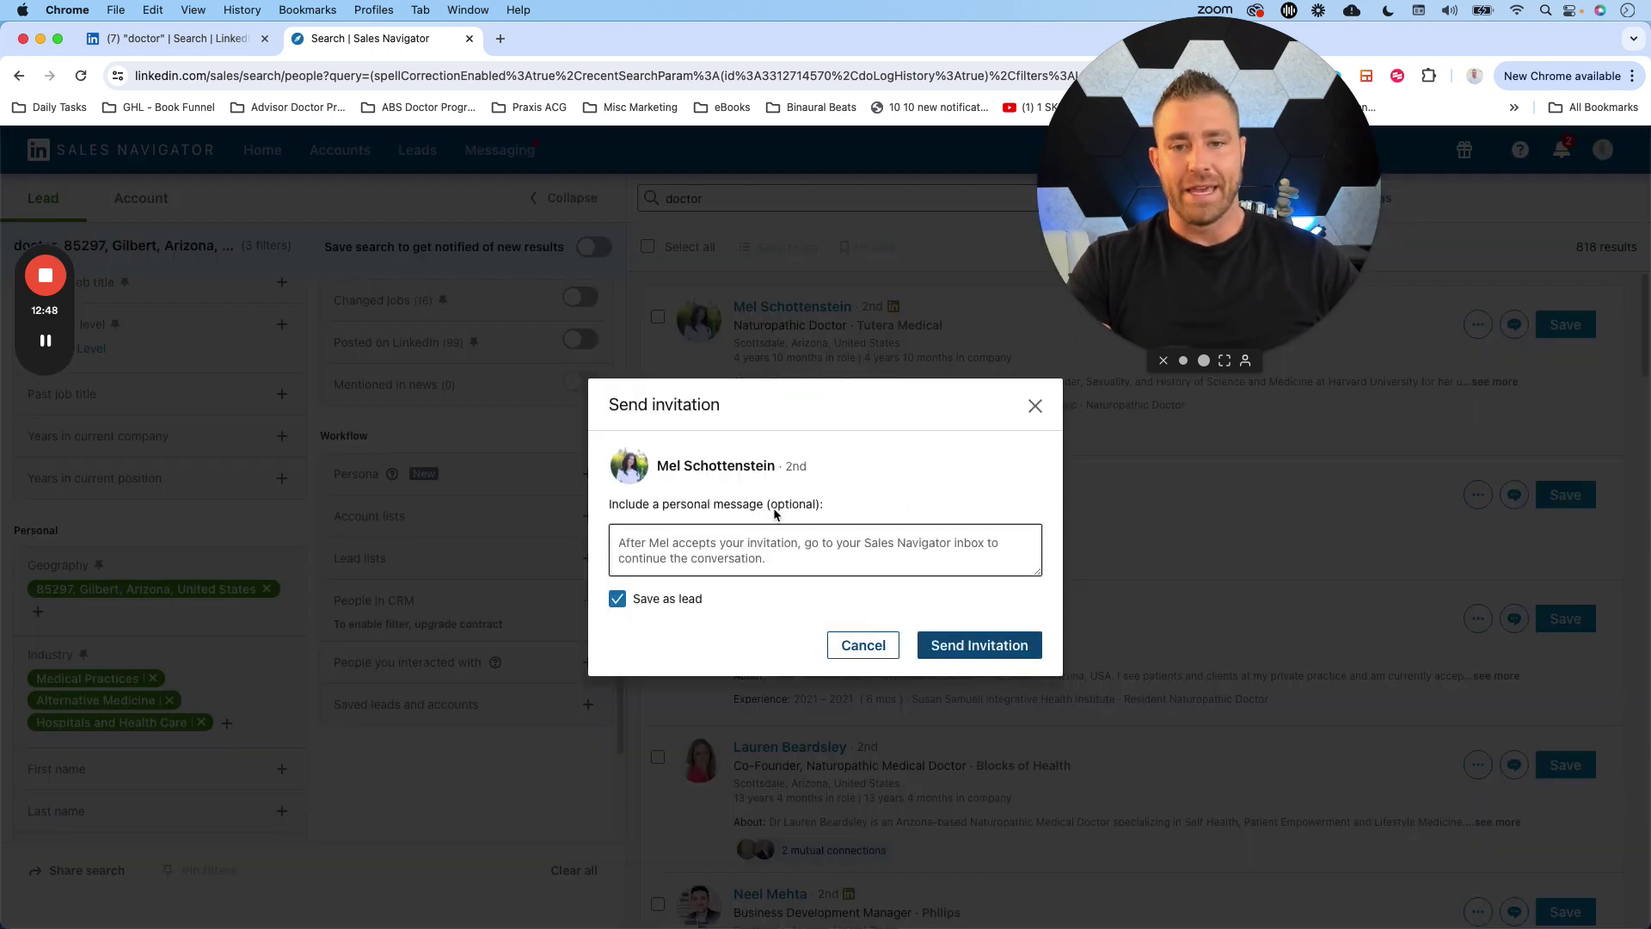
pyautogui.click(1035, 405)
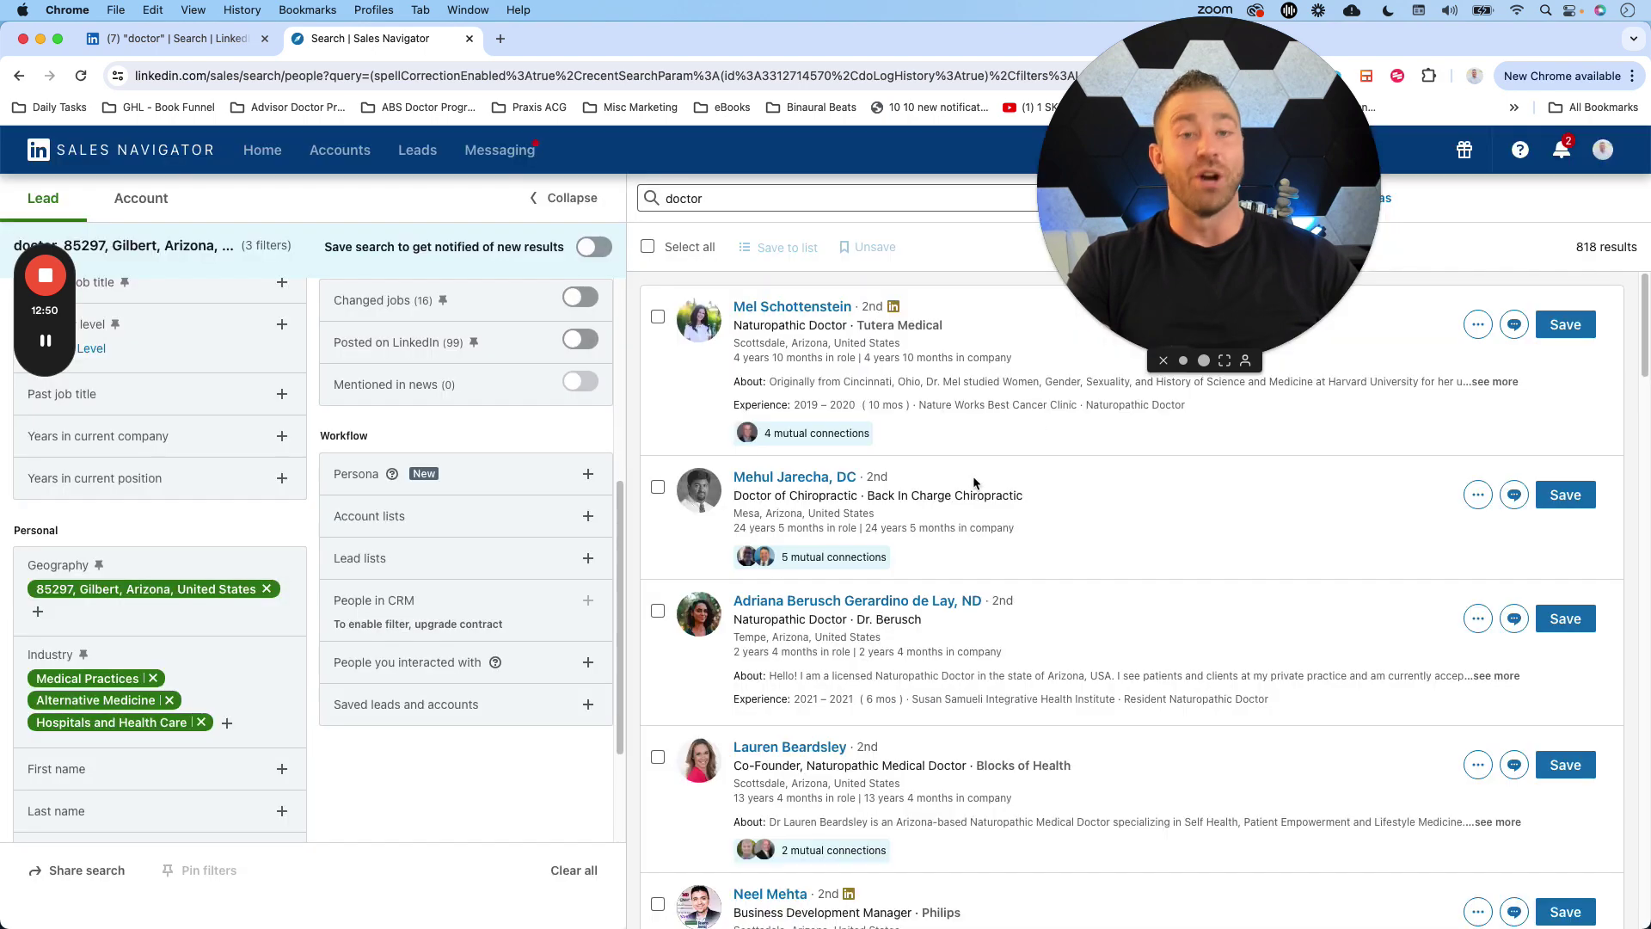